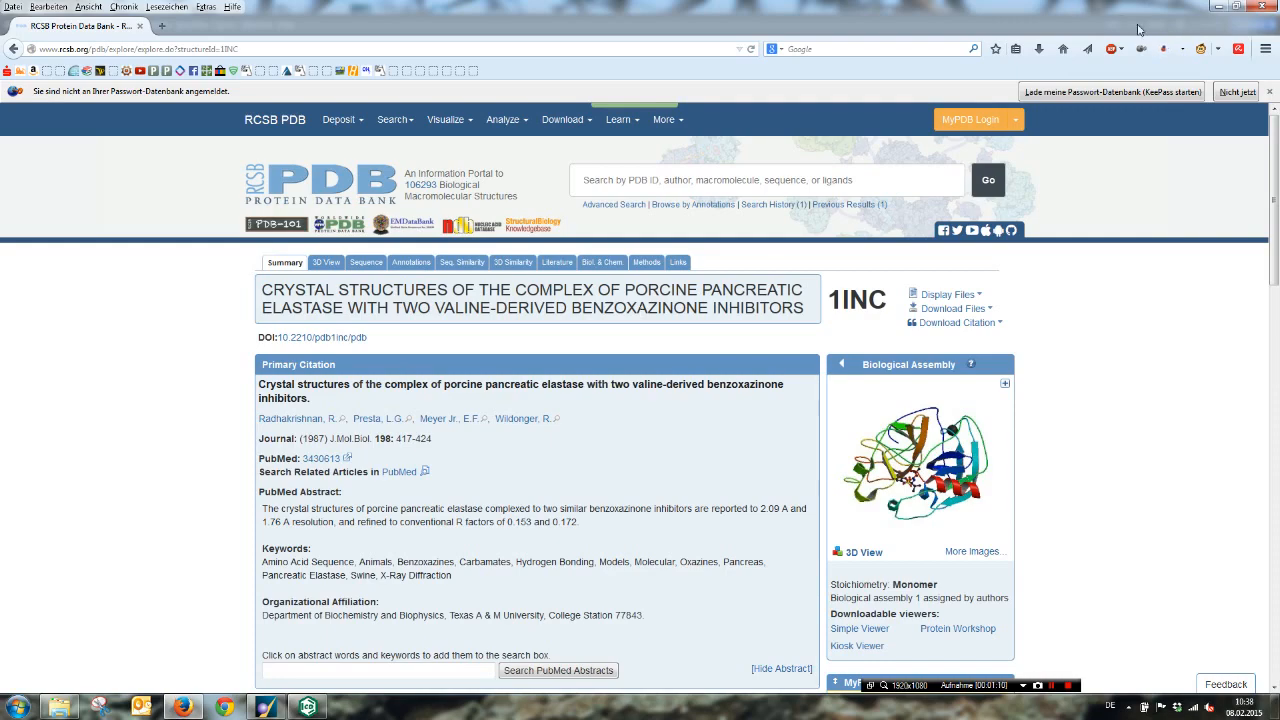
# Switch to MOE and load the structure 1INC from the RCSB PDB server with the default PDB loading options.
pyautogui.click(1219, 8)
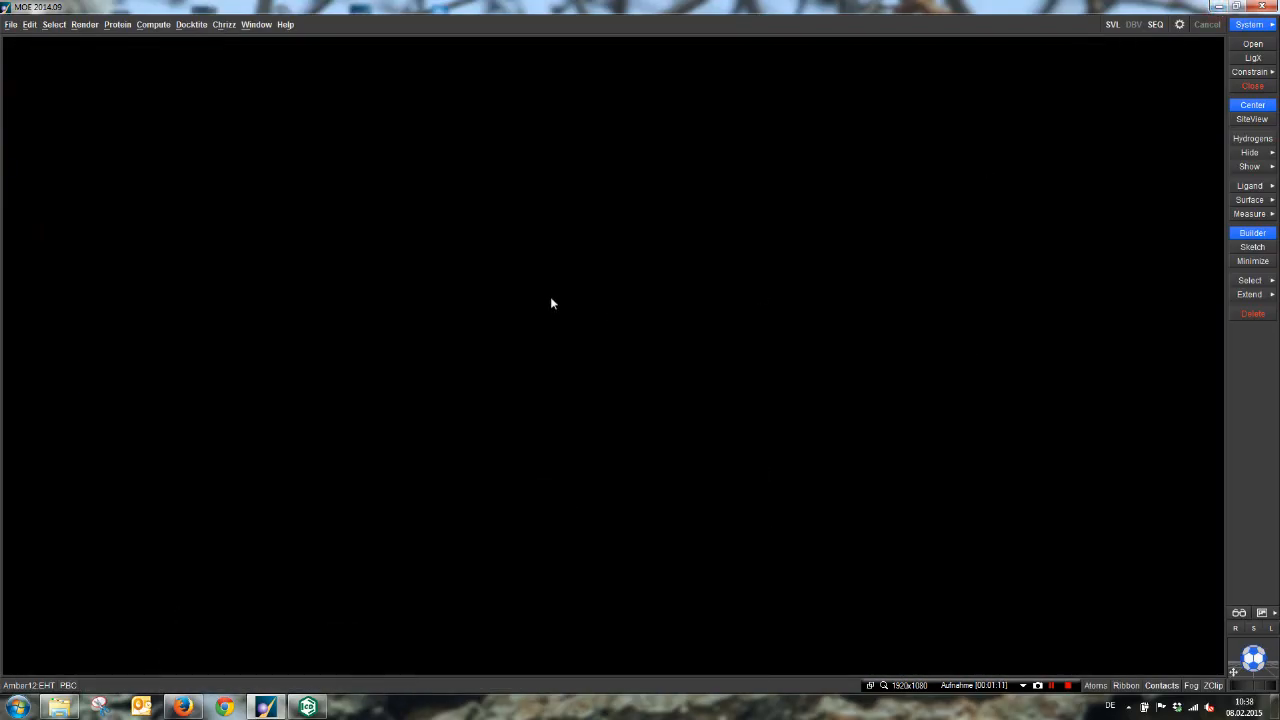
pyautogui.click(11, 25)
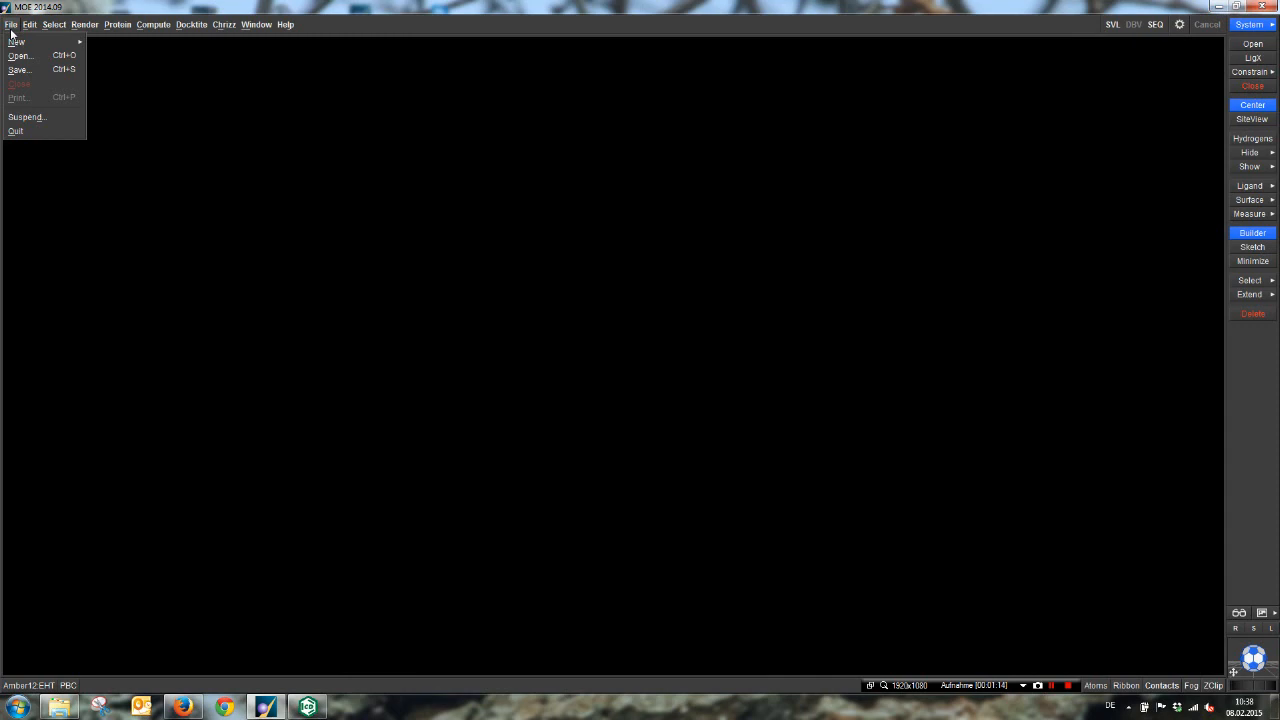
pyautogui.click(18, 56)
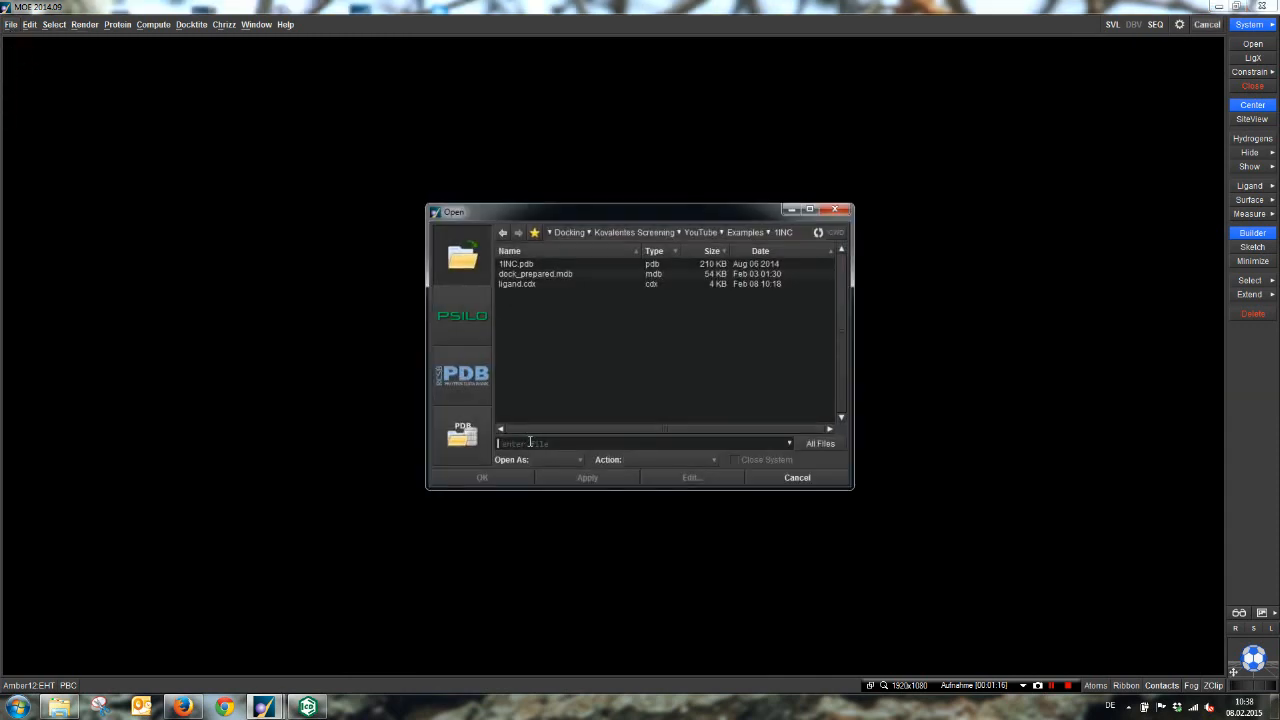
pyautogui.click(462, 375)
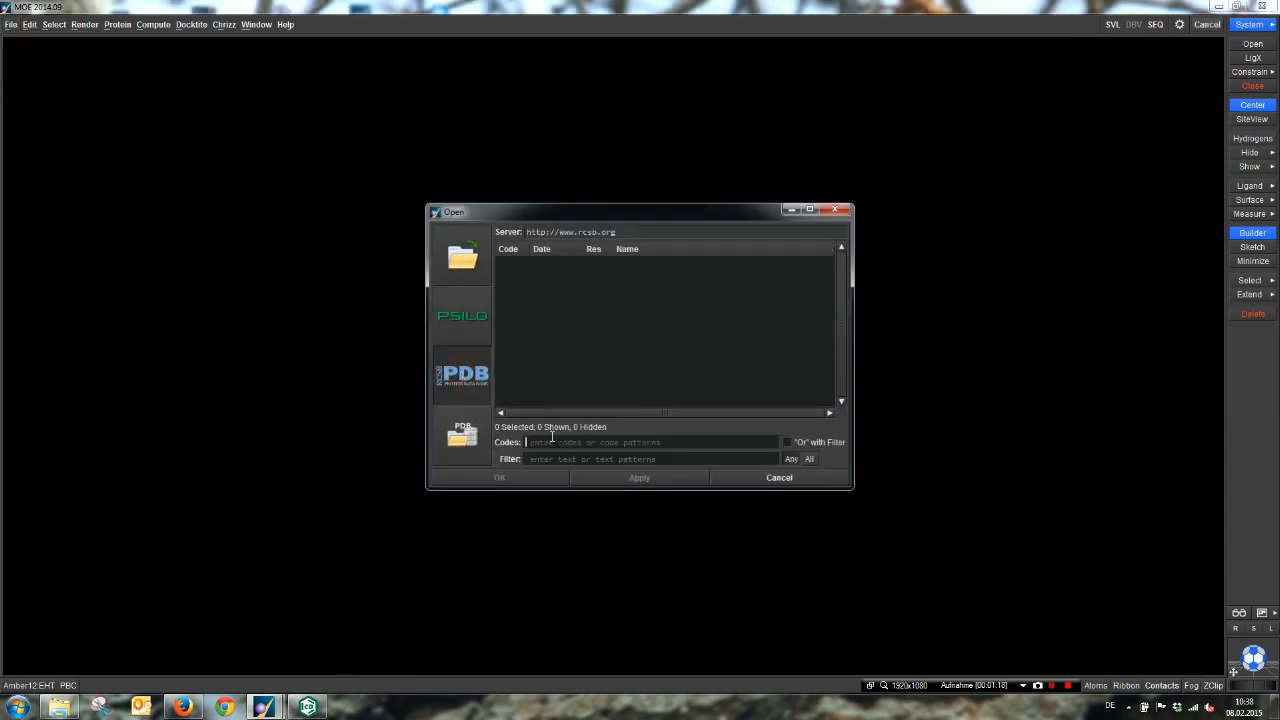
pyautogui.write('1inc')
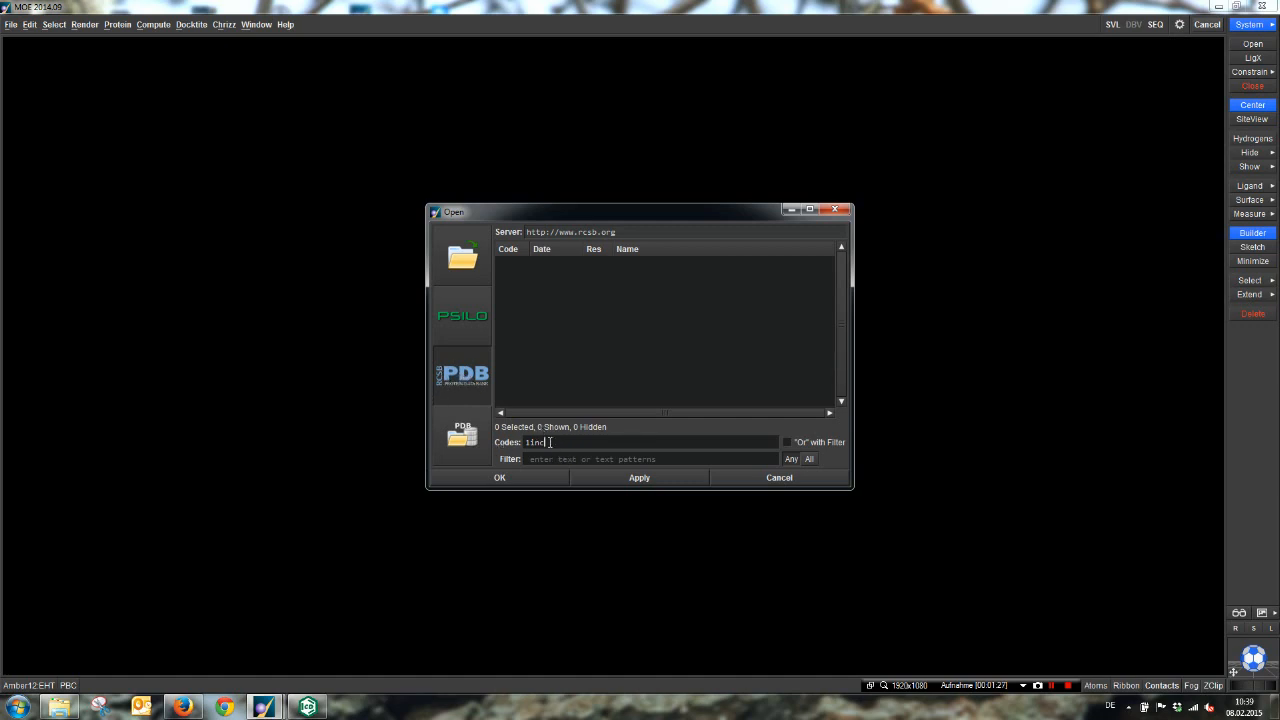
pyautogui.click(499, 478)
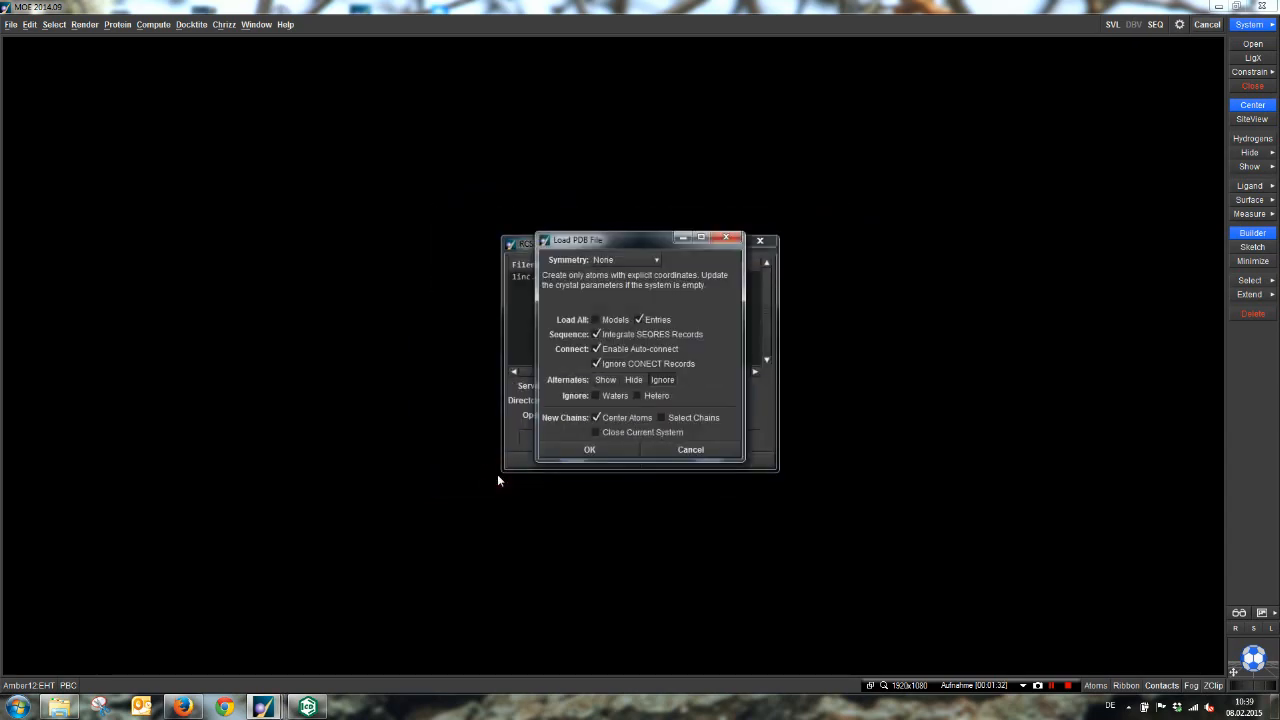
pyautogui.click(594, 449)
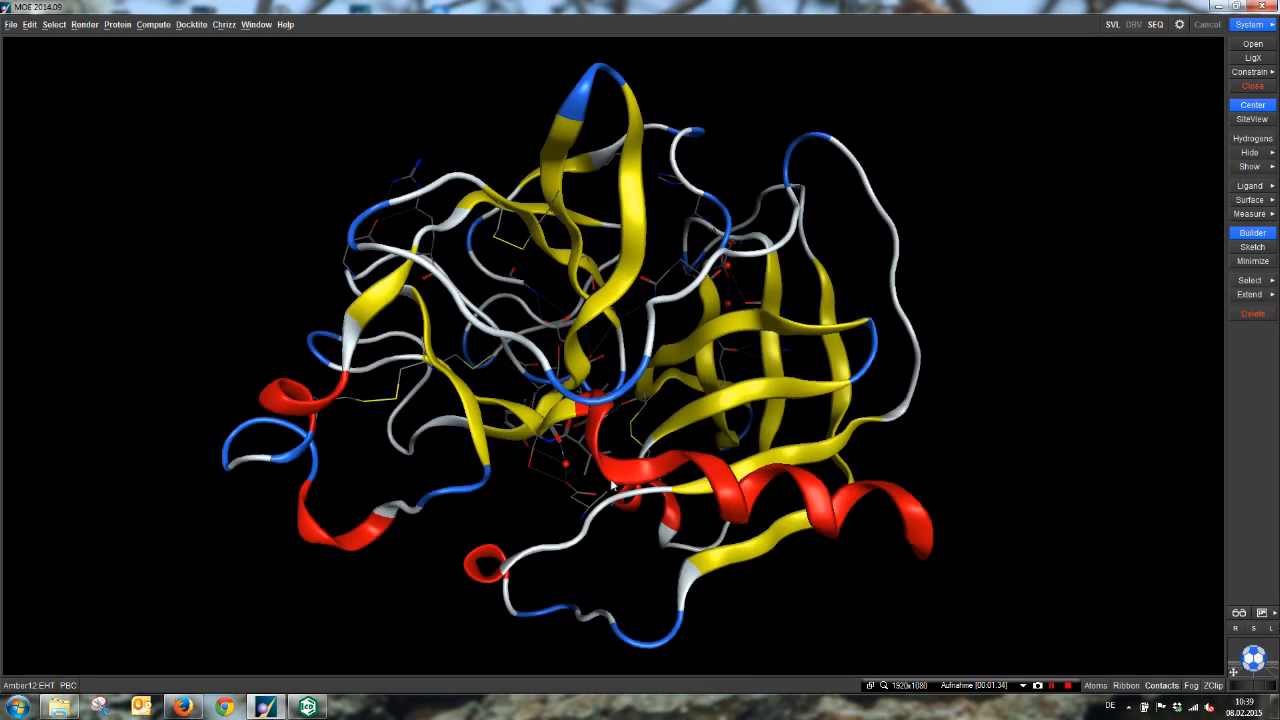
# Examine the loaded protein-ligand complex and its binding site from several angles.
pyautogui.moveTo(612, 485); pyautogui.dragTo(668, 390, button='middle')
pyautogui.scroll(2, 680, 370)
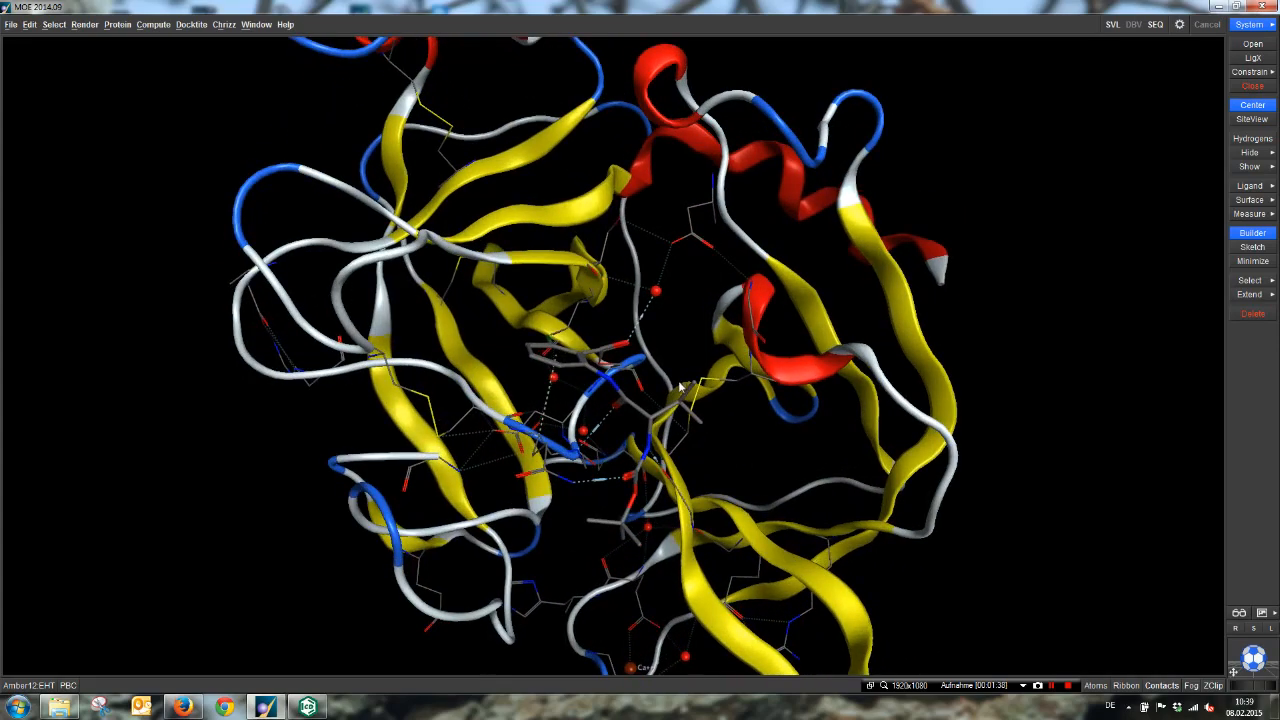
pyautogui.moveTo(755, 449)
pyautogui.mouseDown(button='middle')
pyautogui.moveTo(718, 443)
pyautogui.moveTo(725, 424)
pyautogui.moveTo(756, 444)
pyautogui.mouseUp(button='middle')
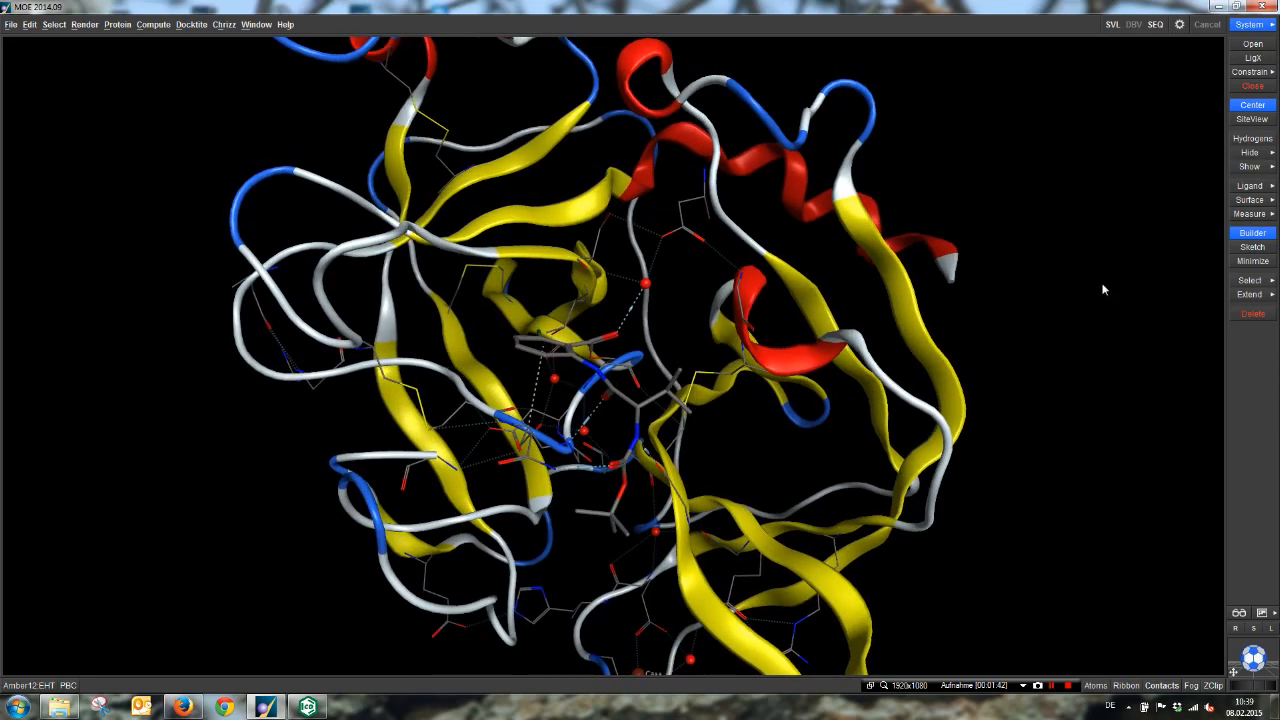
pyautogui.scroll(-2, 1041, 338)
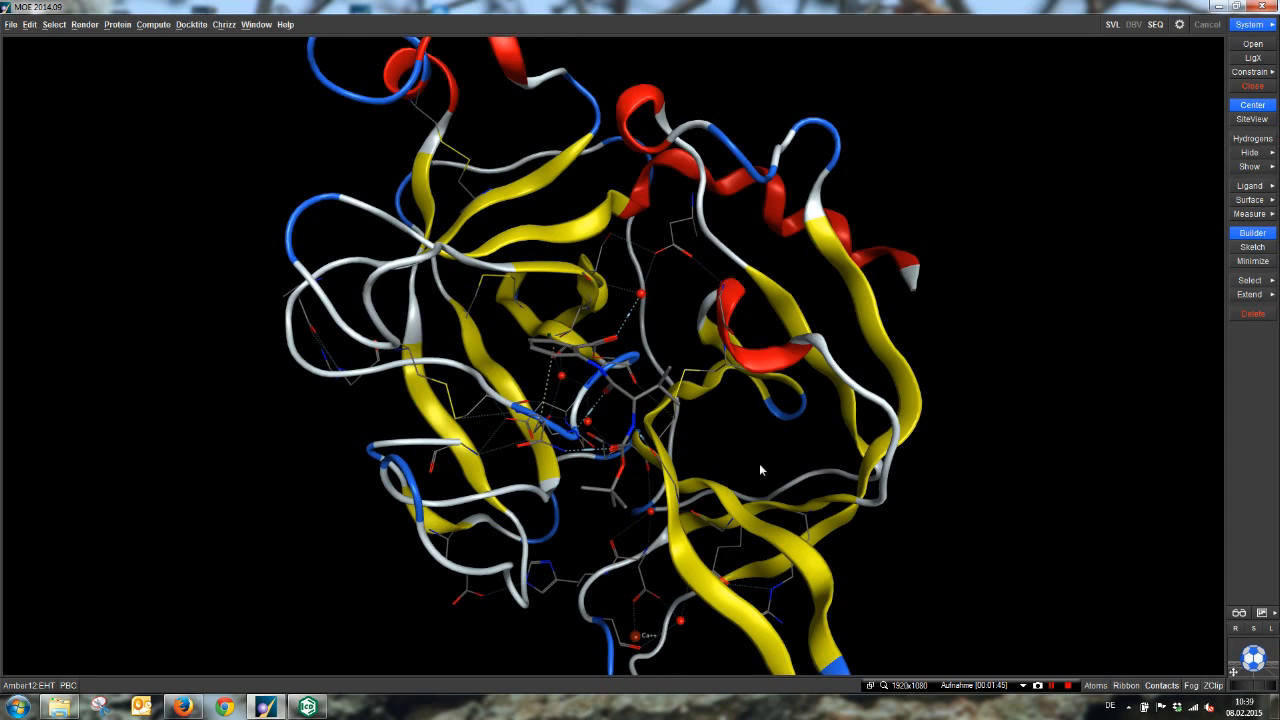
pyautogui.moveTo(840, 405)
pyautogui.mouseDown(button='middle')
pyautogui.moveTo(820, 407)
pyautogui.moveTo(828, 394)
pyautogui.mouseUp(button='middle')
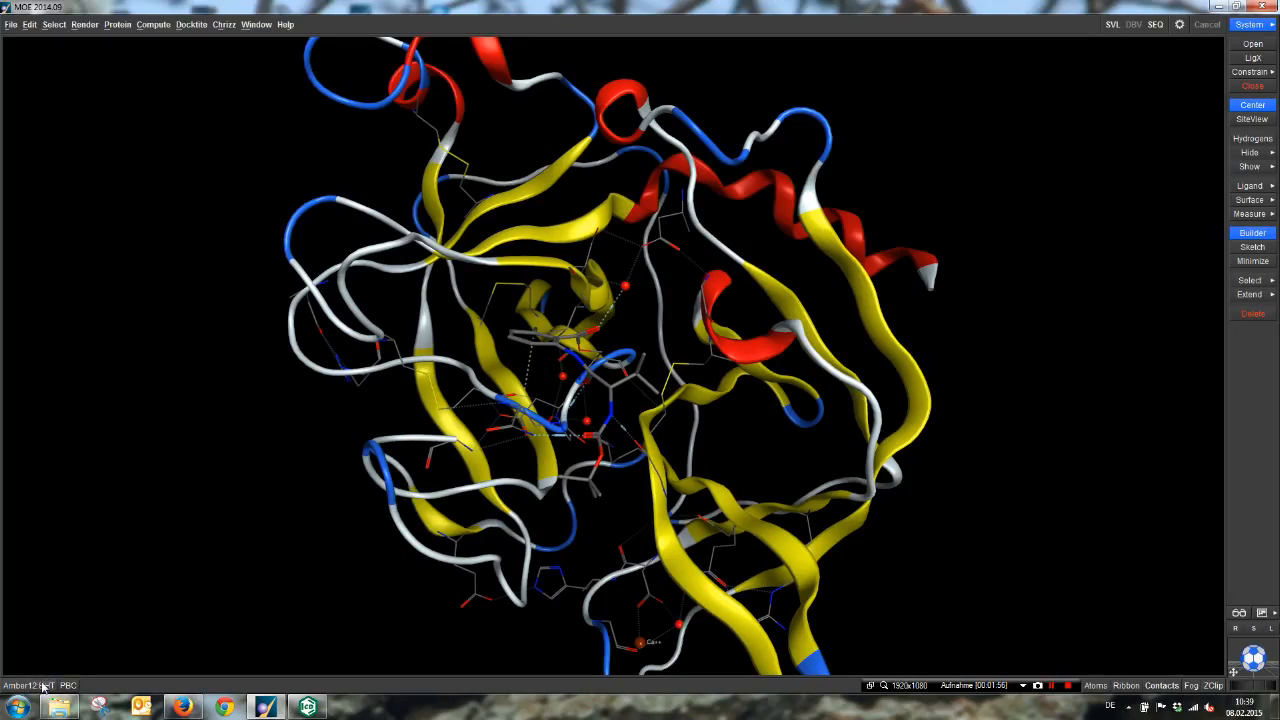
pyautogui.moveTo(53, 684)
pyautogui.moveTo(729, 395); pyautogui.dragTo(819, 320, button='middle')
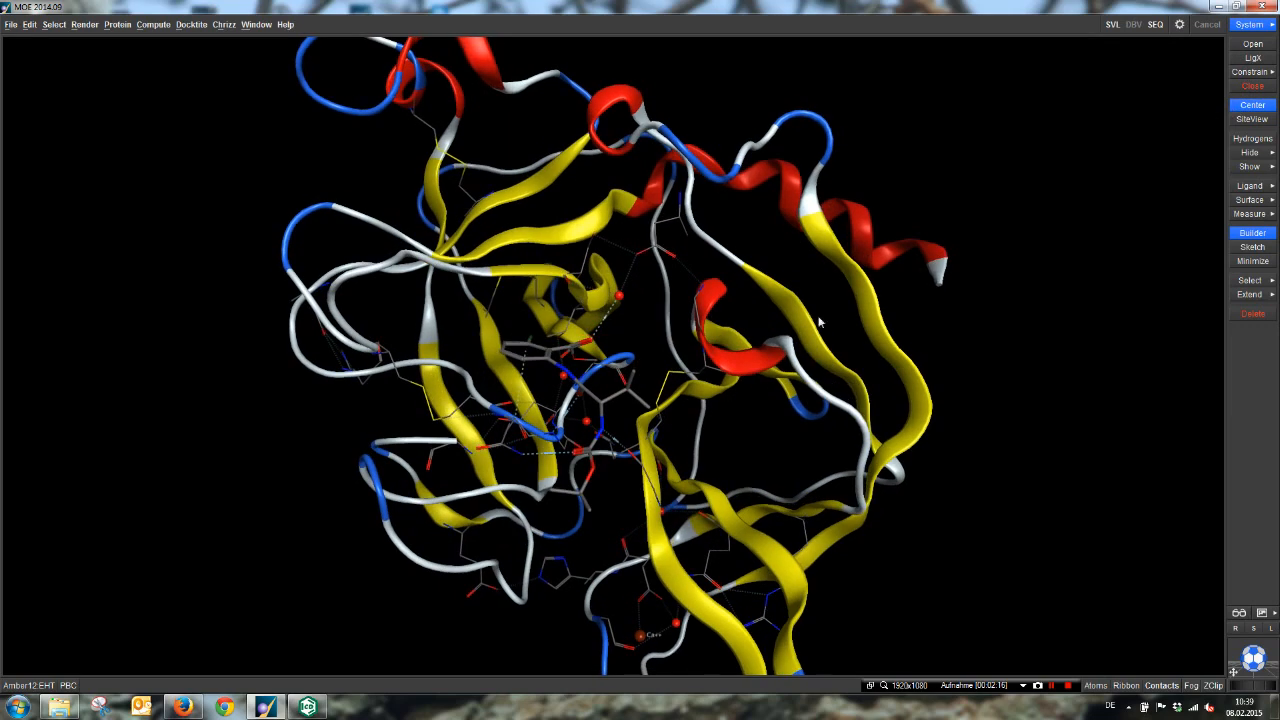
# Prepare the complex with LigX, using structure preparation and Protonate3D protonation.
pyautogui.click(1257, 59)
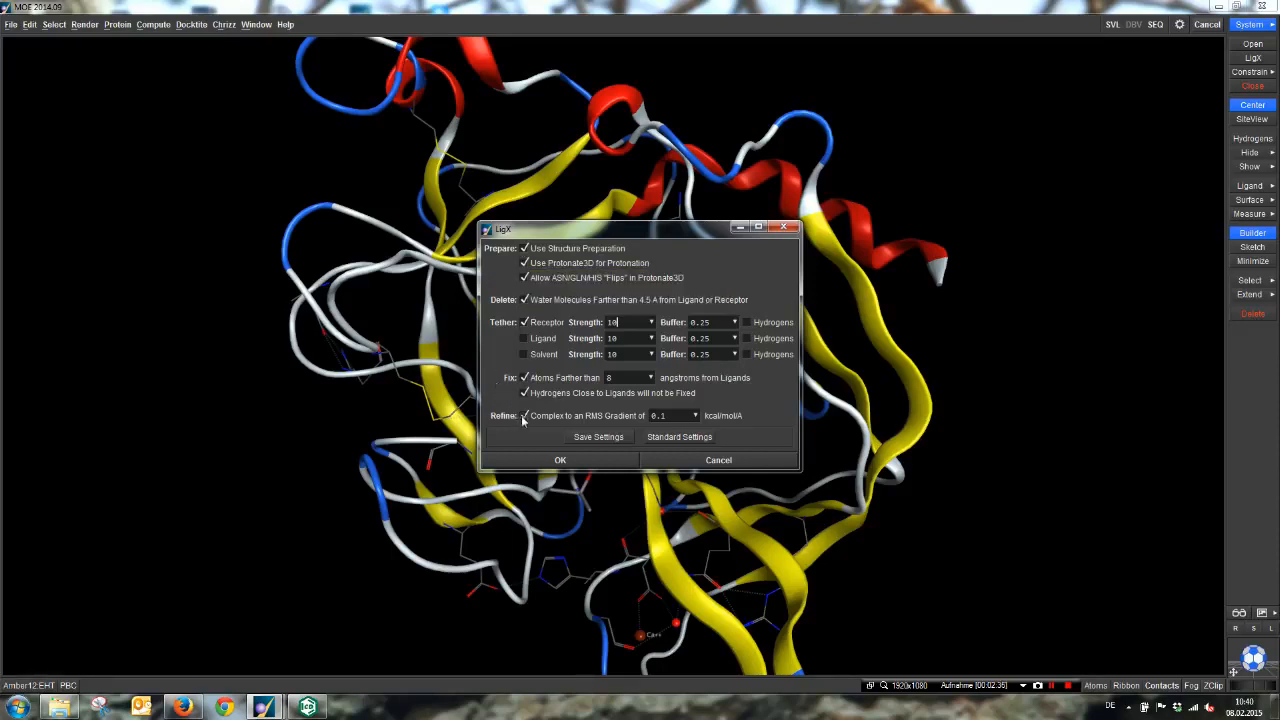
pyautogui.click(552, 417)
pyautogui.click(561, 462)
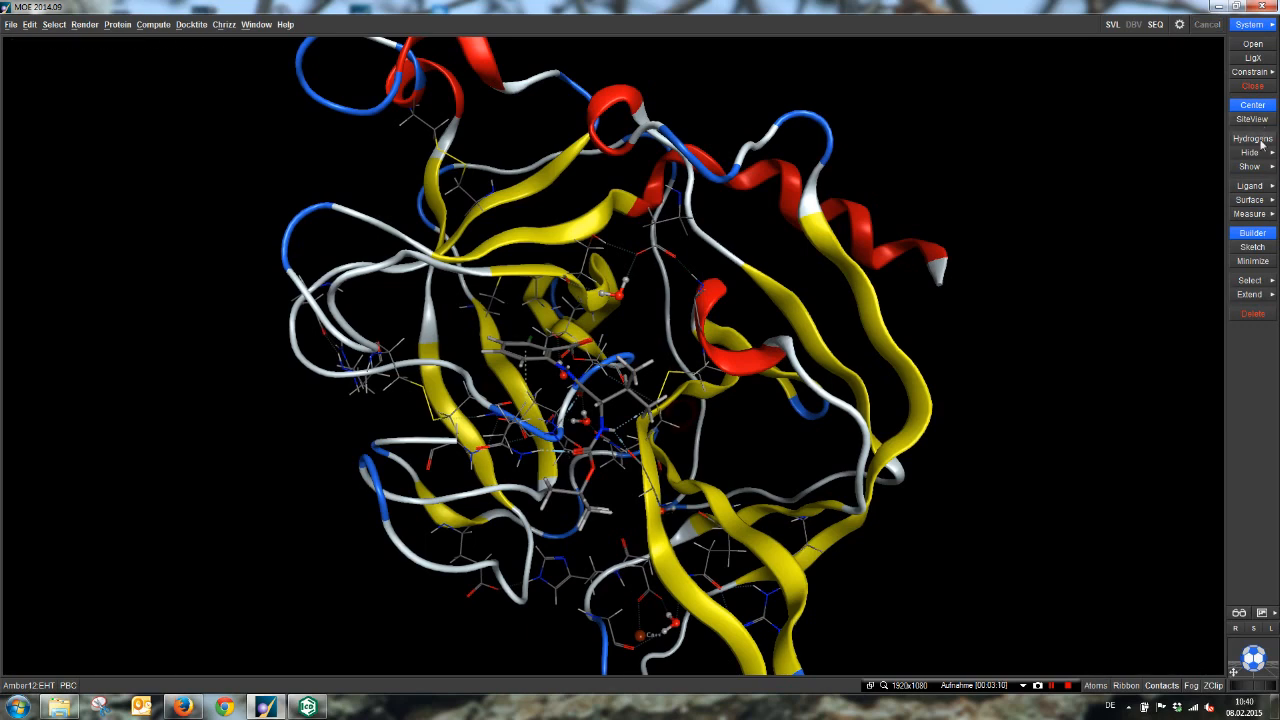
# Hide the nonpolar hydrogens of the prepared complex.
pyautogui.click(1250, 152)
pyautogui.click(1208, 233)
pyautogui.moveTo(974, 375); pyautogui.dragTo(943, 356, button='middle')
pyautogui.scroll(2, 956, 348)
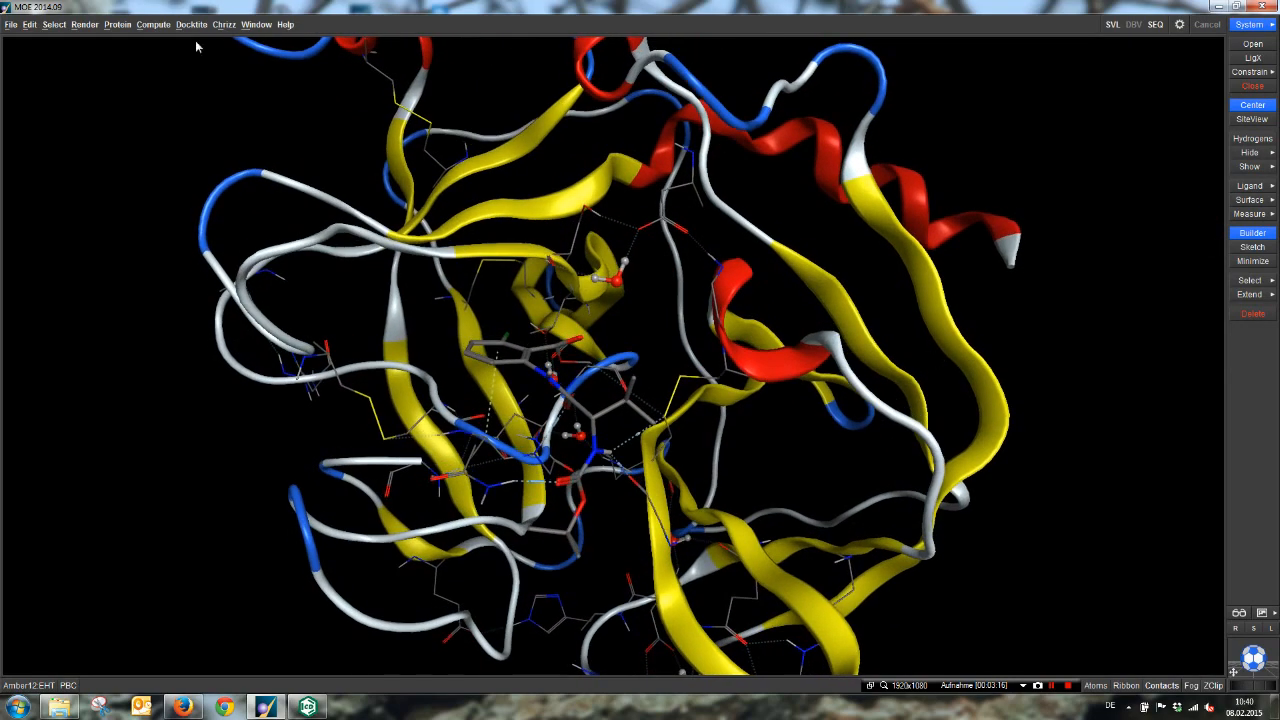
# Save the prepared complex as 1inc_prep.moe in the 1INC folder.
pyautogui.click(11, 24)
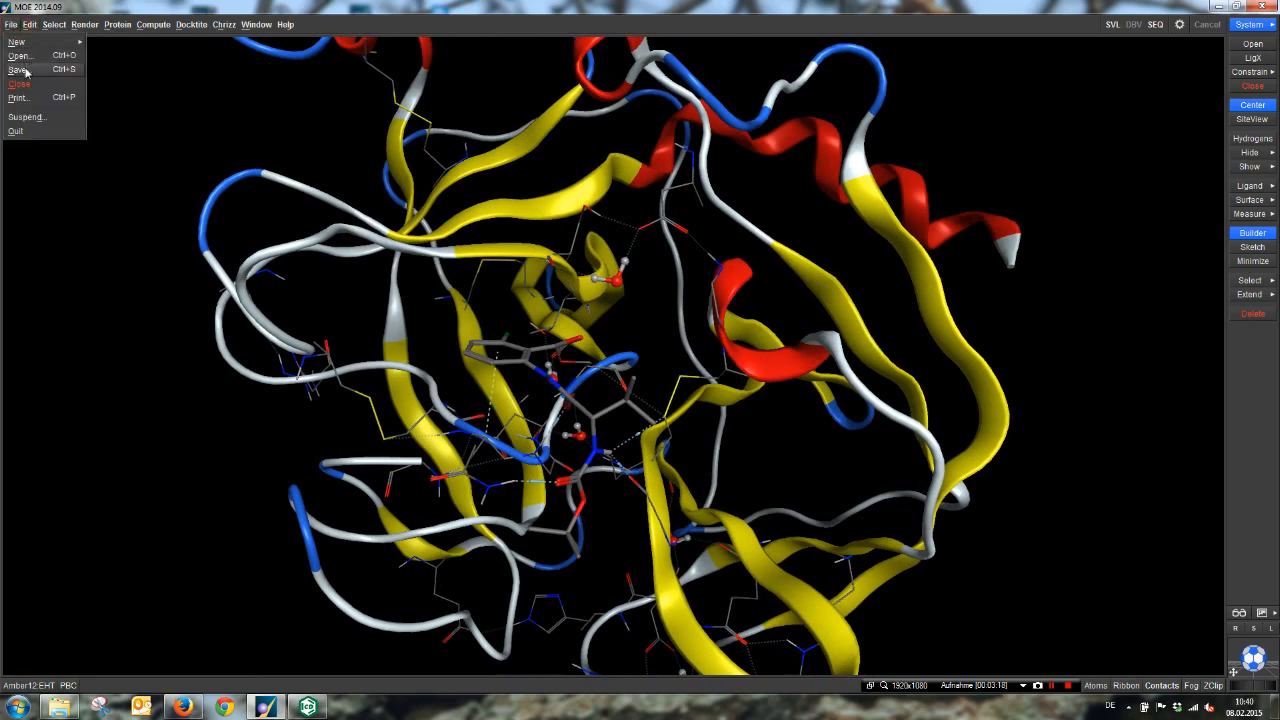
pyautogui.click(18, 69)
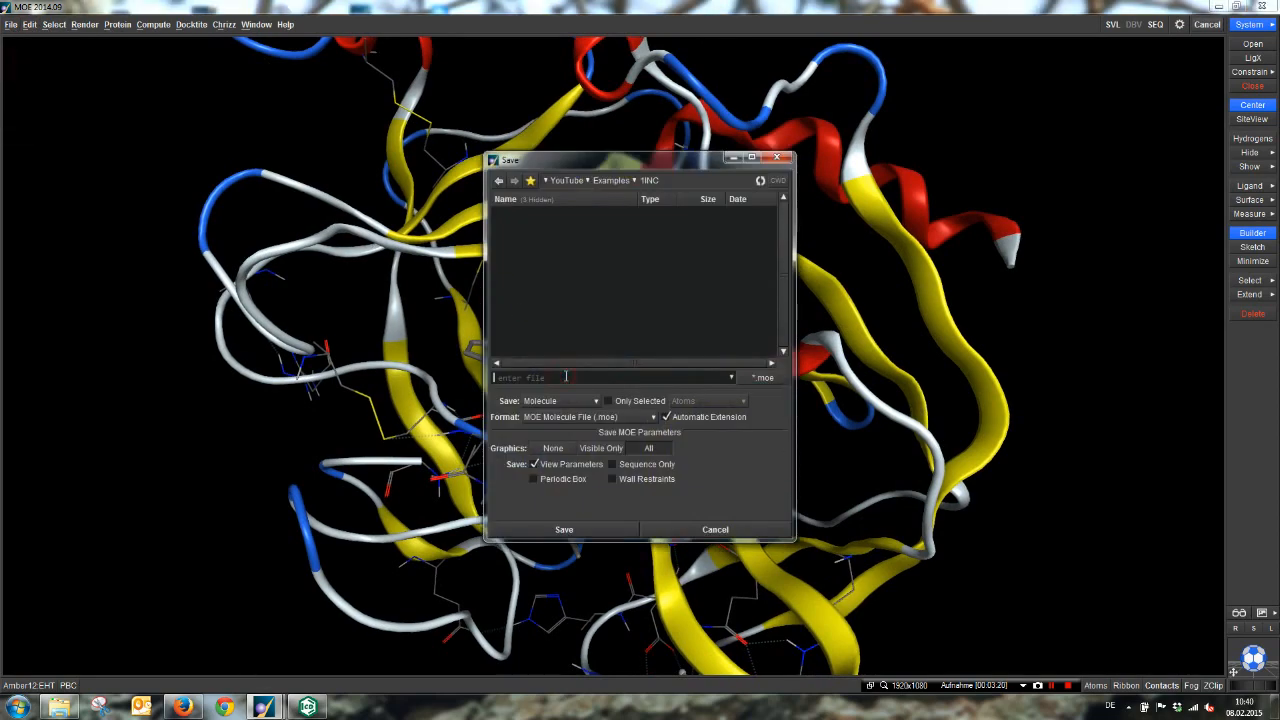
pyautogui.write('1inc_prep.moe')
pyautogui.press('Return')
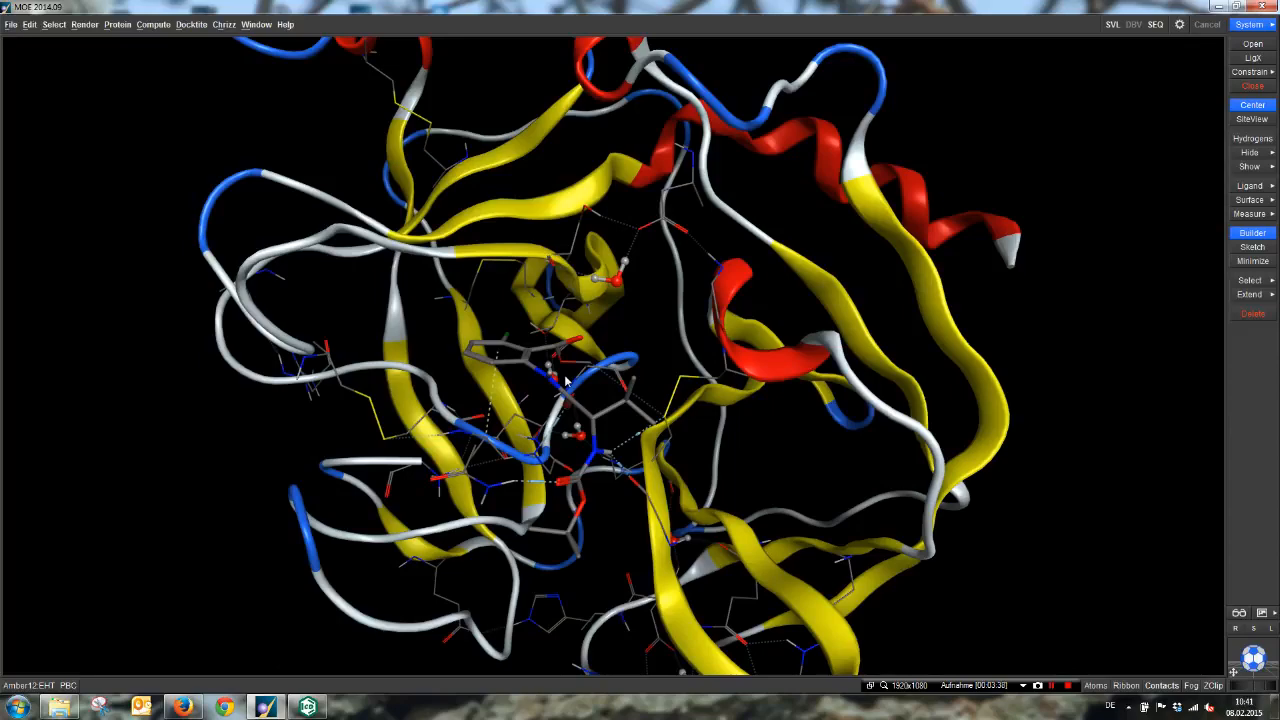
# Delete the whole ligand from the binding site.
pyautogui.doubleClick(527, 362)
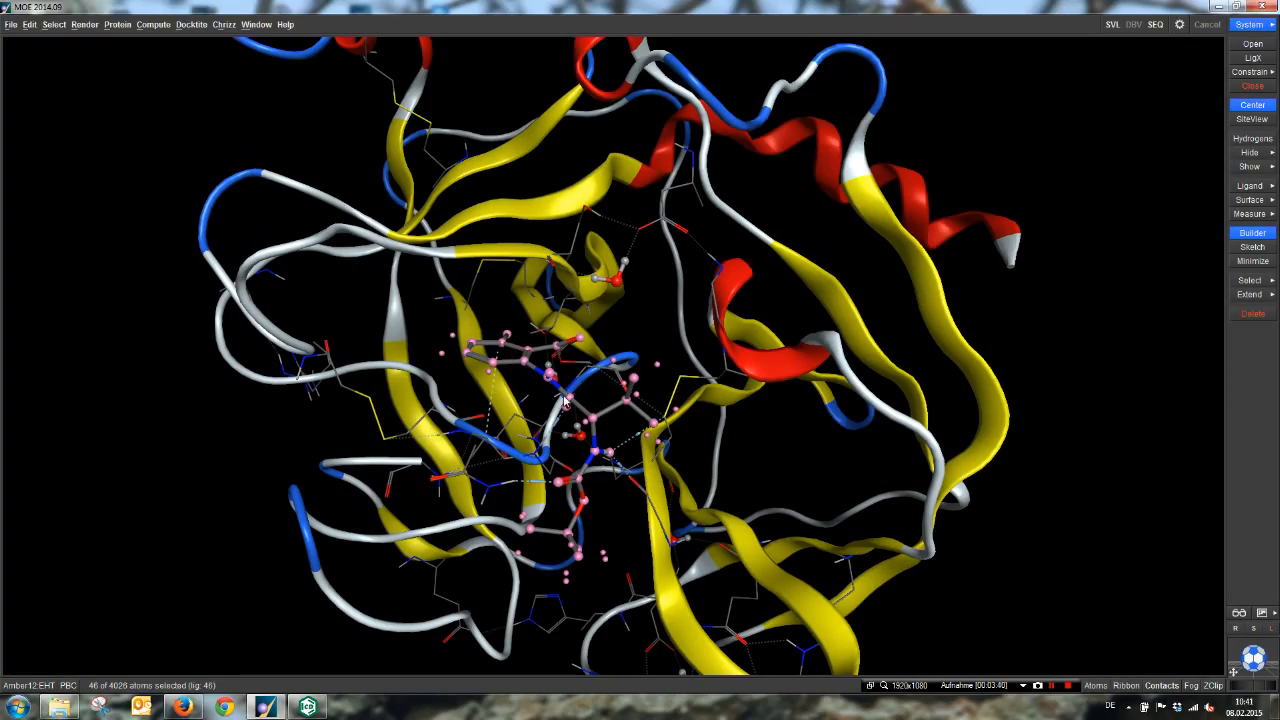
pyautogui.click(1251, 313)
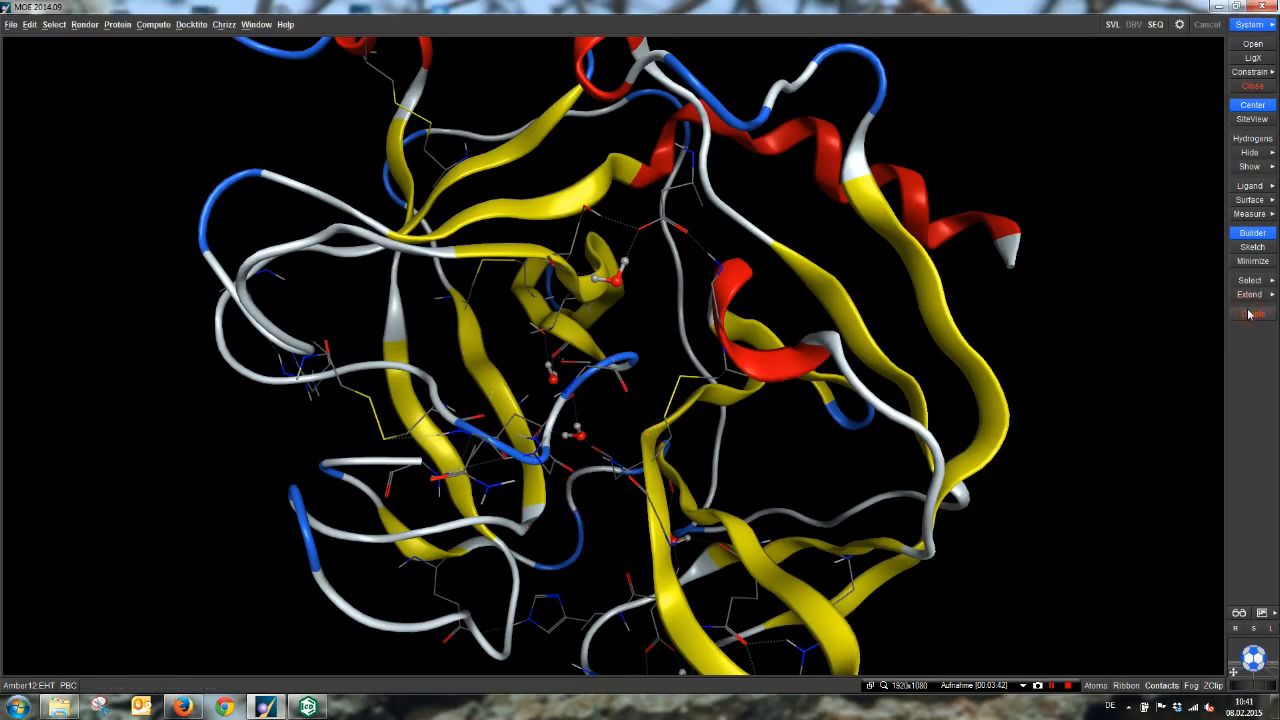
# Display the active-site residue Ser195 as sticks and clear the selection.
pyautogui.moveTo(654, 506); pyautogui.dragTo(601, 494, button='middle')
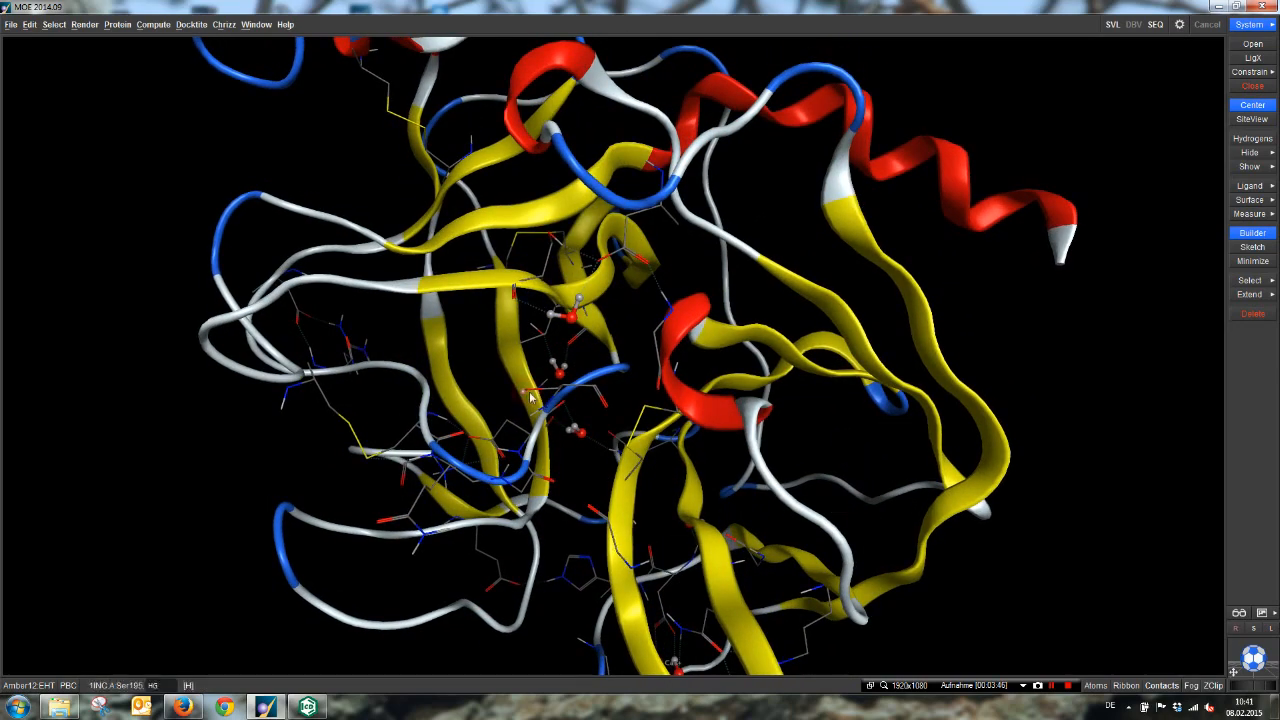
pyautogui.moveTo(531, 395); pyautogui.dragTo(651, 370, button='middle')
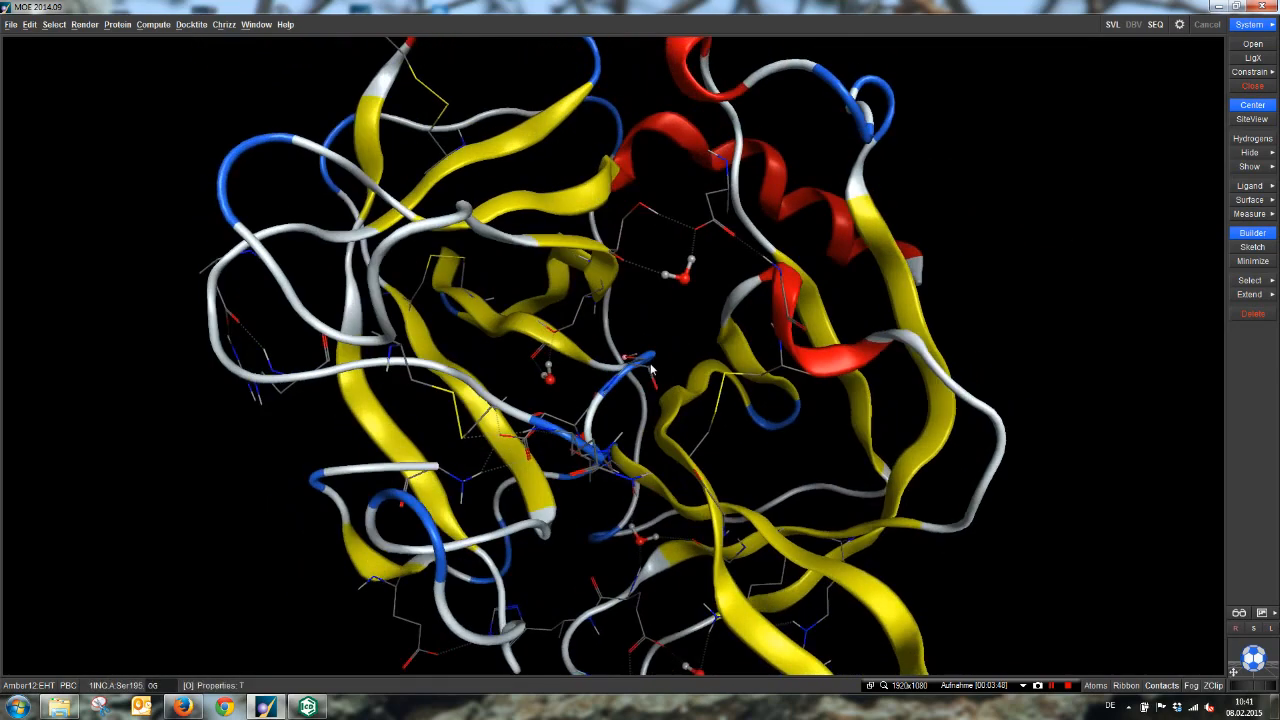
pyautogui.scroll(3, 651, 369)
pyautogui.moveTo(729, 446); pyautogui.dragTo(727, 403, button='middle')
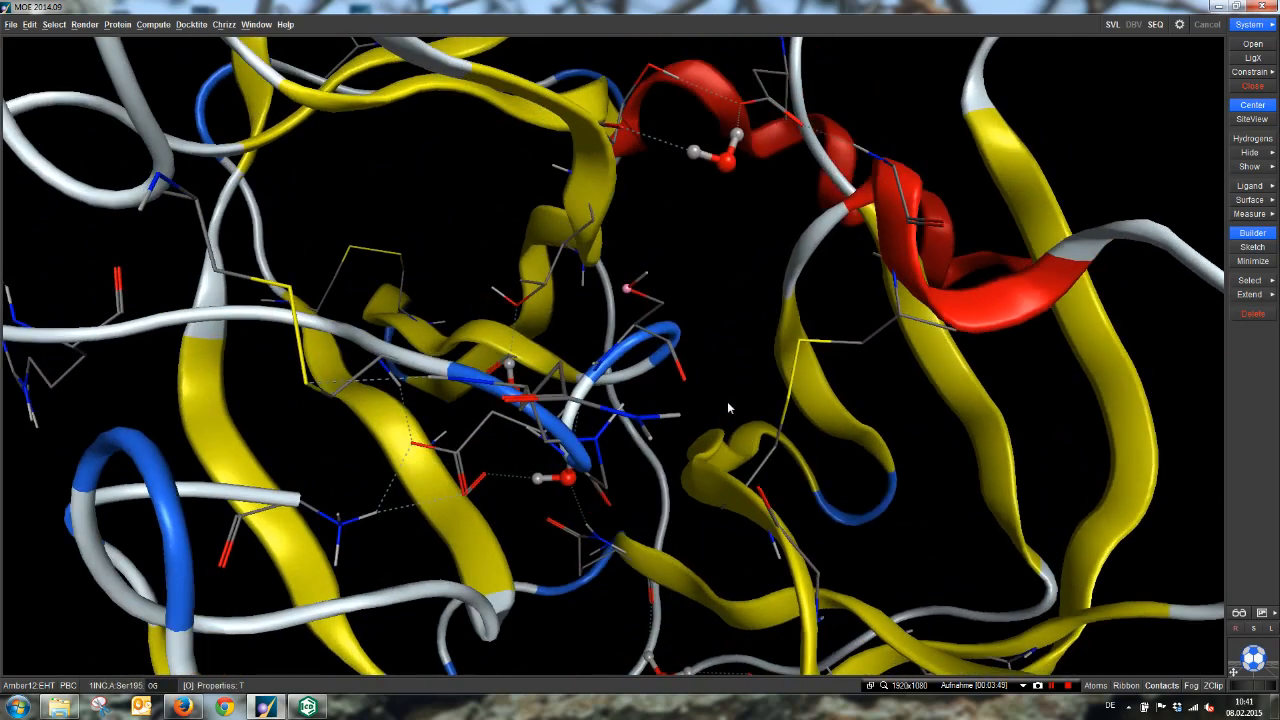
pyautogui.doubleClick(637, 337)
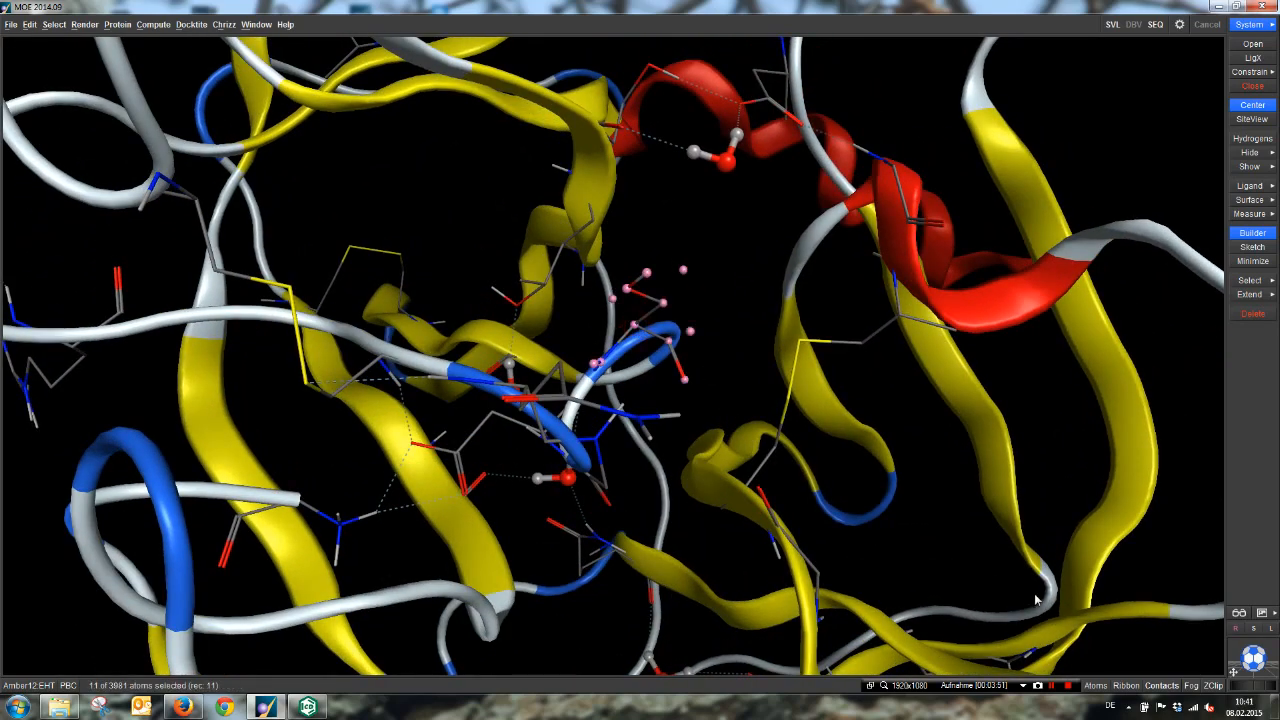
pyautogui.click(1093, 688)
pyautogui.click(1239, 612)
pyautogui.click(897, 421)
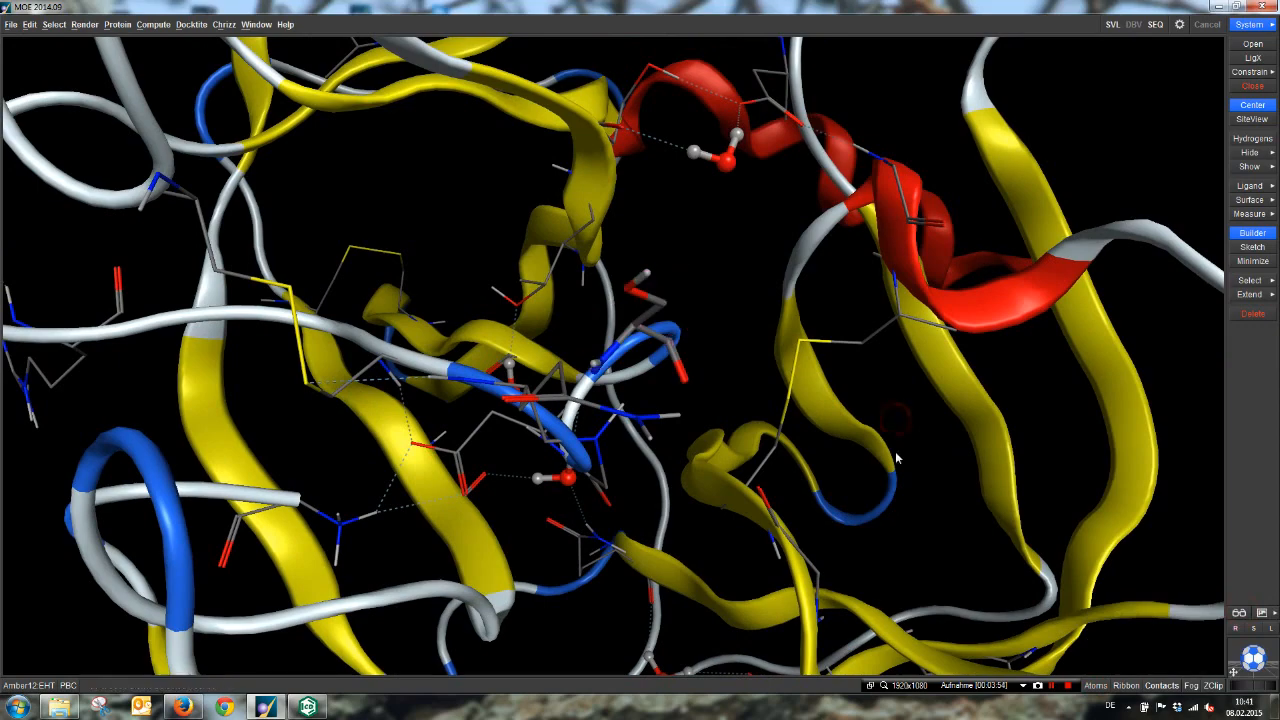
# Rename the side-chain oxygen atom OG of Ser195 to CAP.
pyautogui.moveTo(897, 458)
pyautogui.mouseDown(button='middle')
pyautogui.moveTo(871, 457)
pyautogui.moveTo(909, 459)
pyautogui.mouseUp(button='middle')
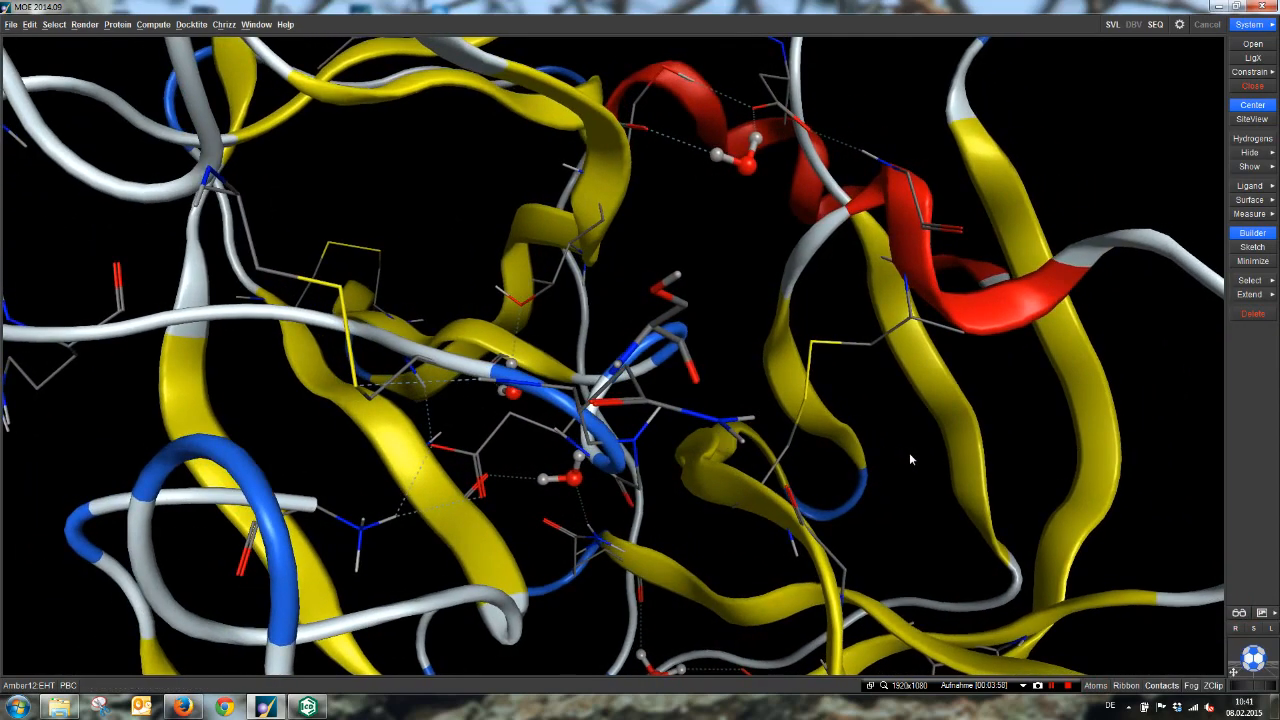
pyautogui.click(653, 291)
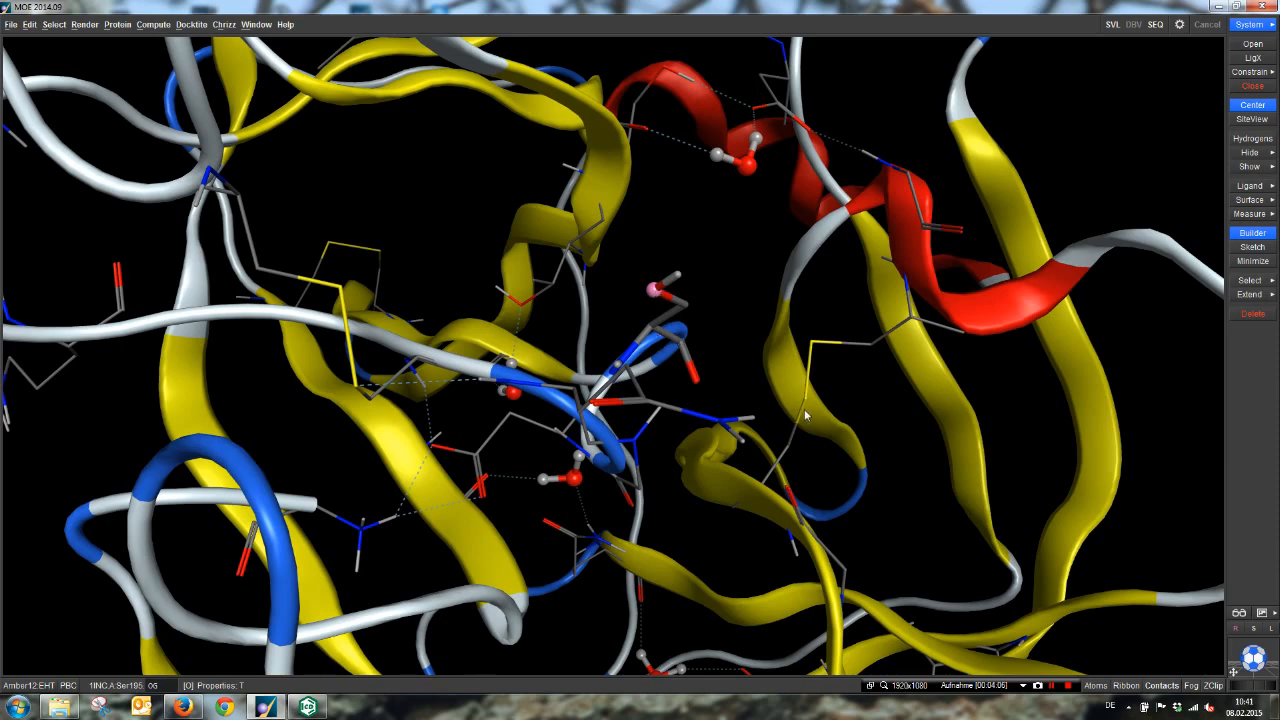
pyautogui.moveTo(808, 415); pyautogui.dragTo(621, 489, button='middle')
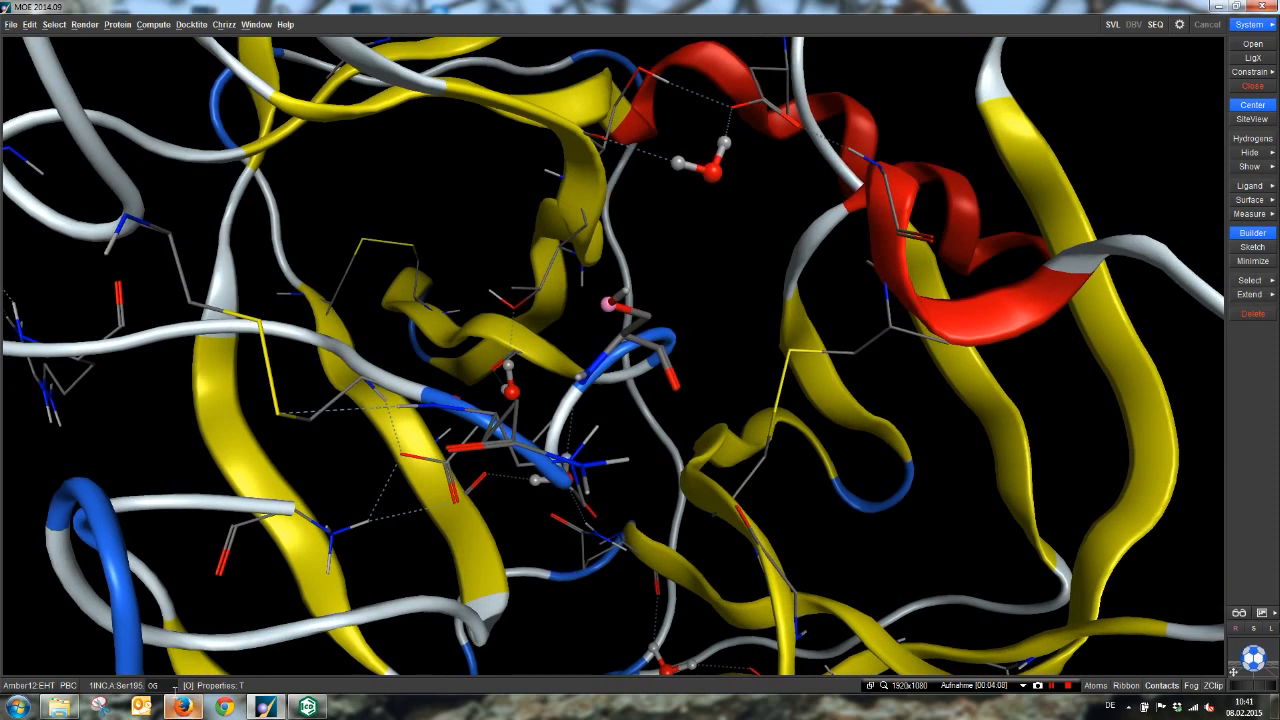
pyautogui.moveTo(165, 684); pyautogui.dragTo(138, 688)
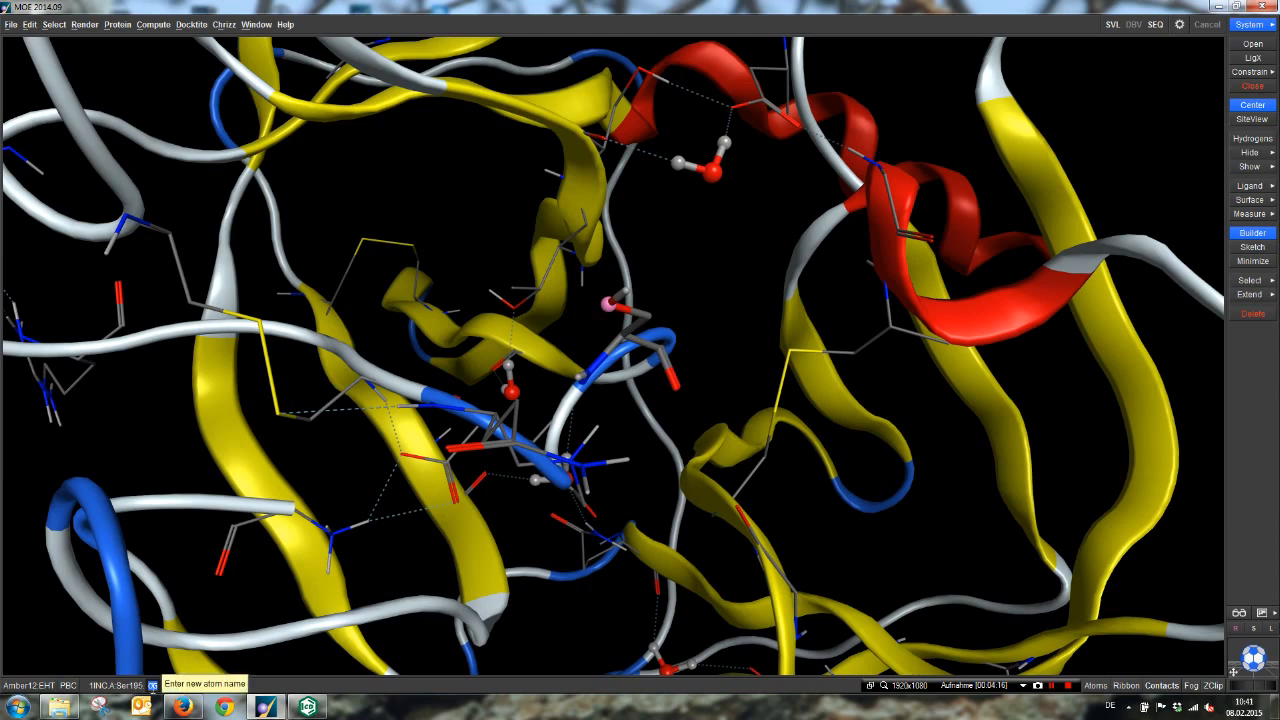
pyautogui.write('c')
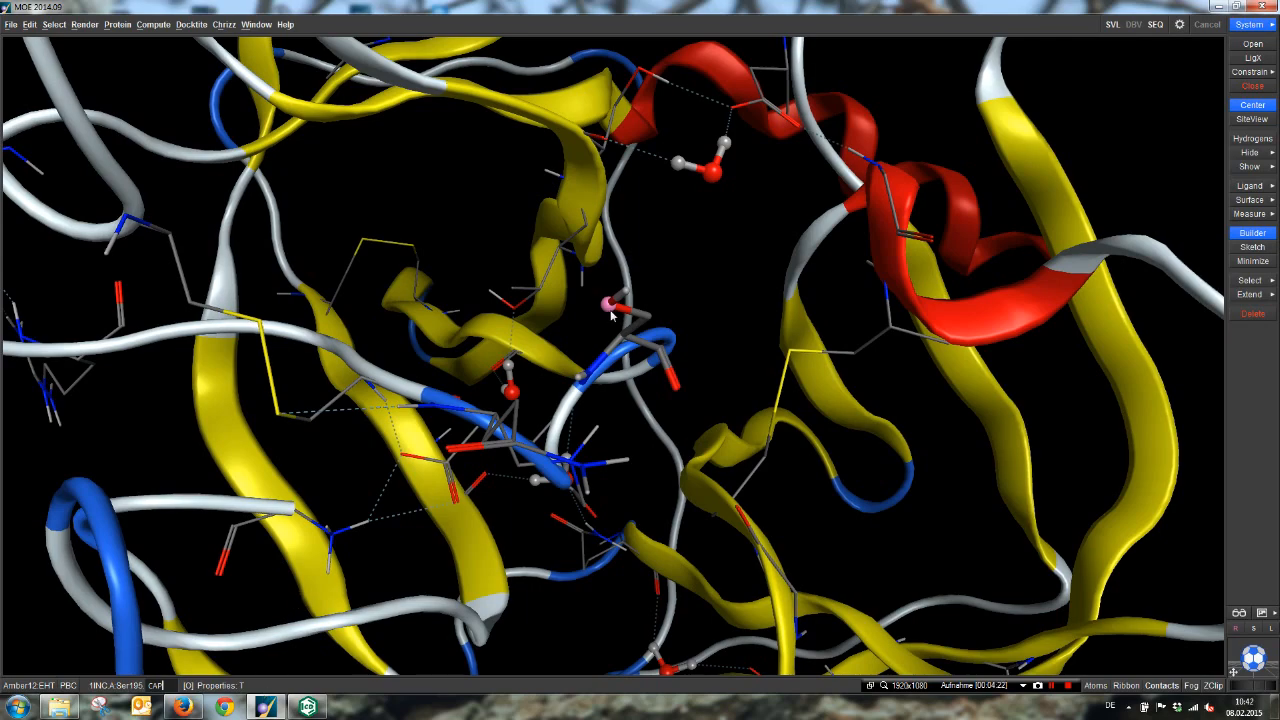
pyautogui.click(690, 404)
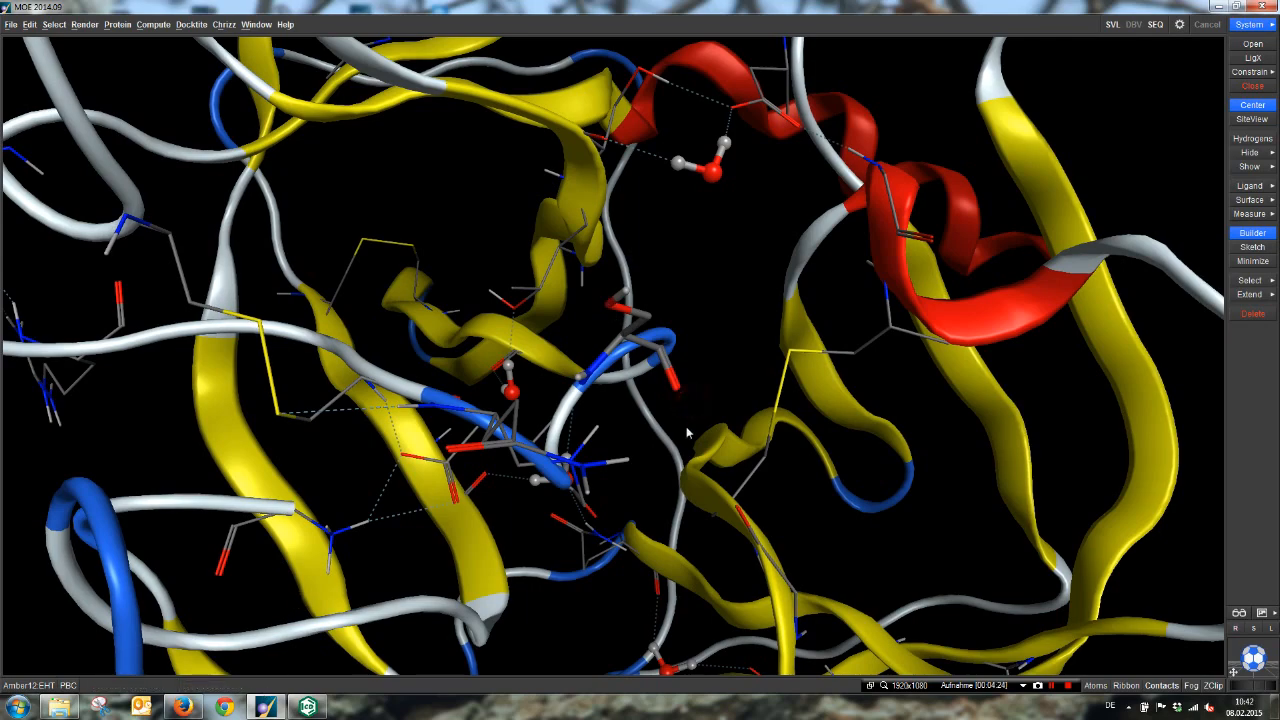
# Save the ligand-free receptor as covrec_prep.moe in the 1INC folder.
pyautogui.scroll(-2, 689, 423)
pyautogui.moveTo(689, 427); pyautogui.dragTo(656, 458, button='middle')
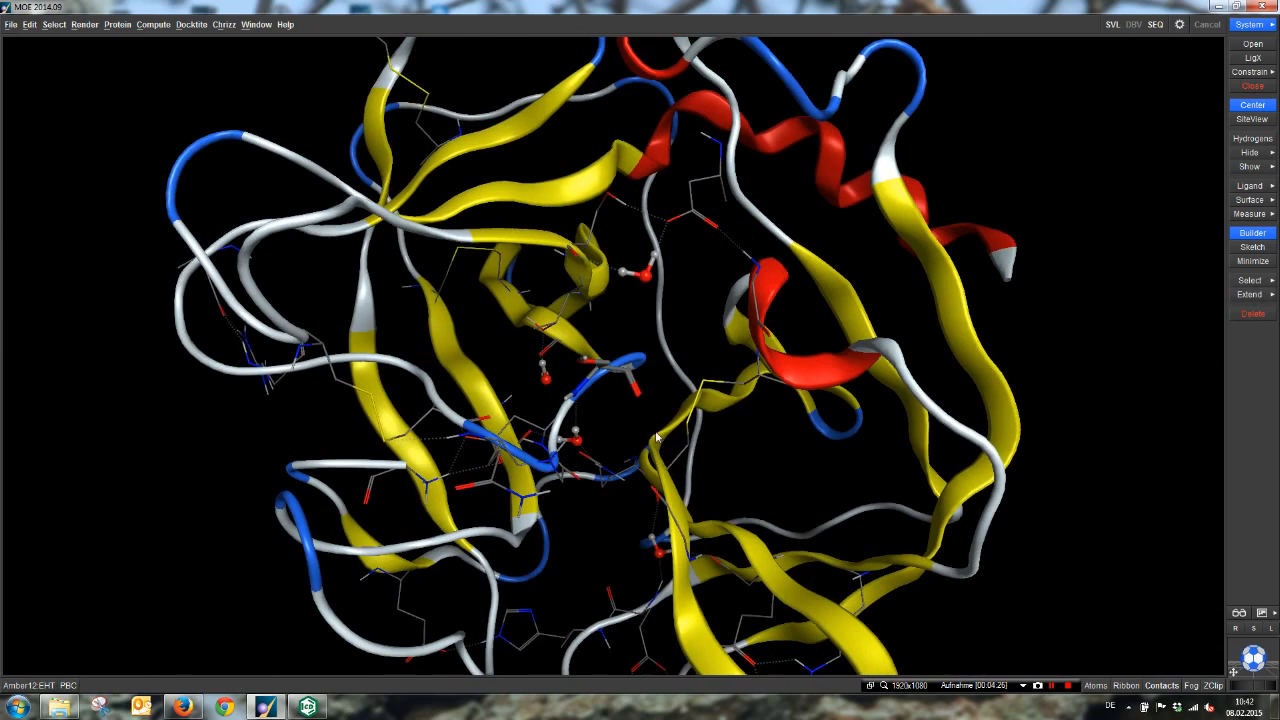
pyautogui.click(11, 24)
pyautogui.click(30, 57)
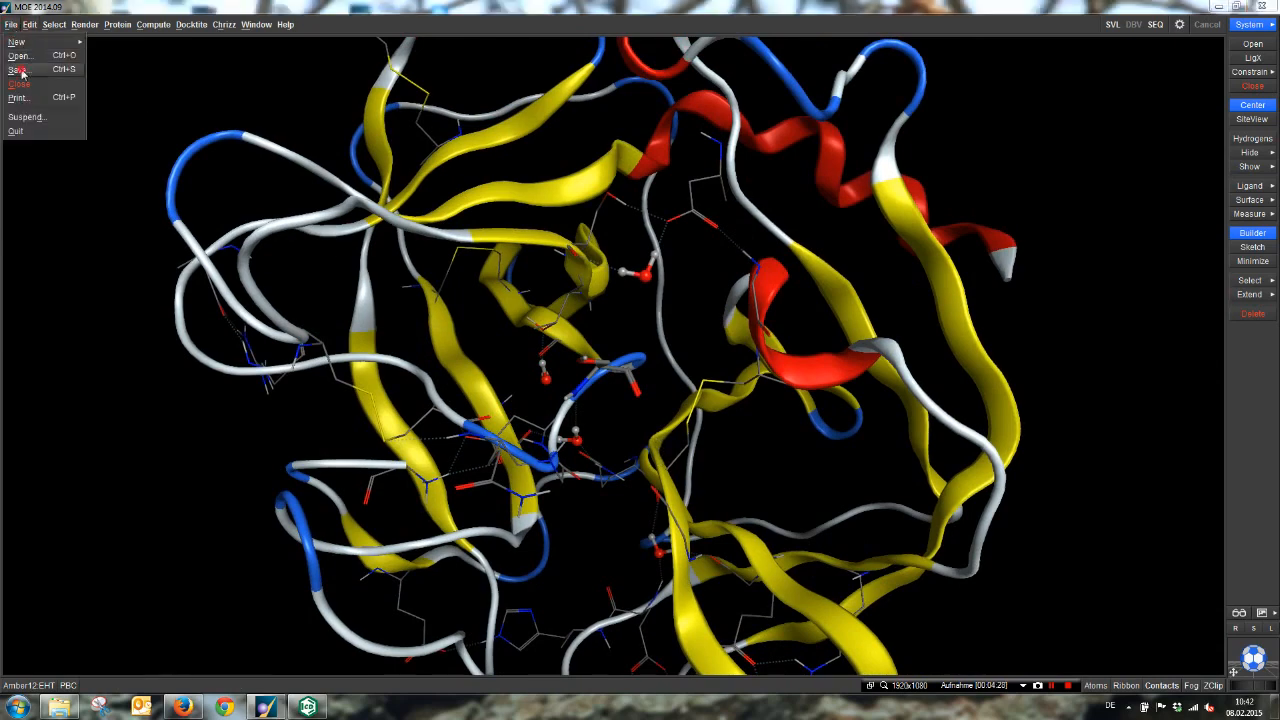
pyautogui.moveTo(621, 166); pyautogui.dragTo(993, 212)
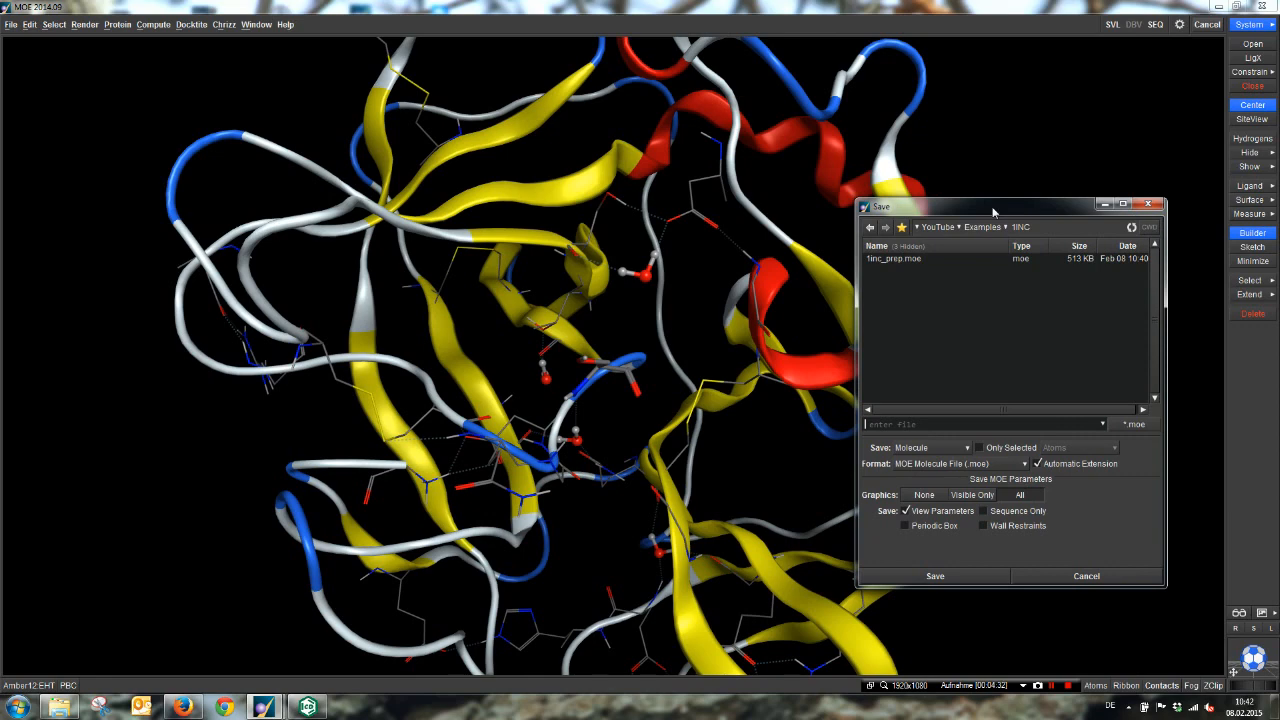
pyautogui.click(928, 422)
pyautogui.write('covrec_prep.moe')
pyautogui.press('Return')
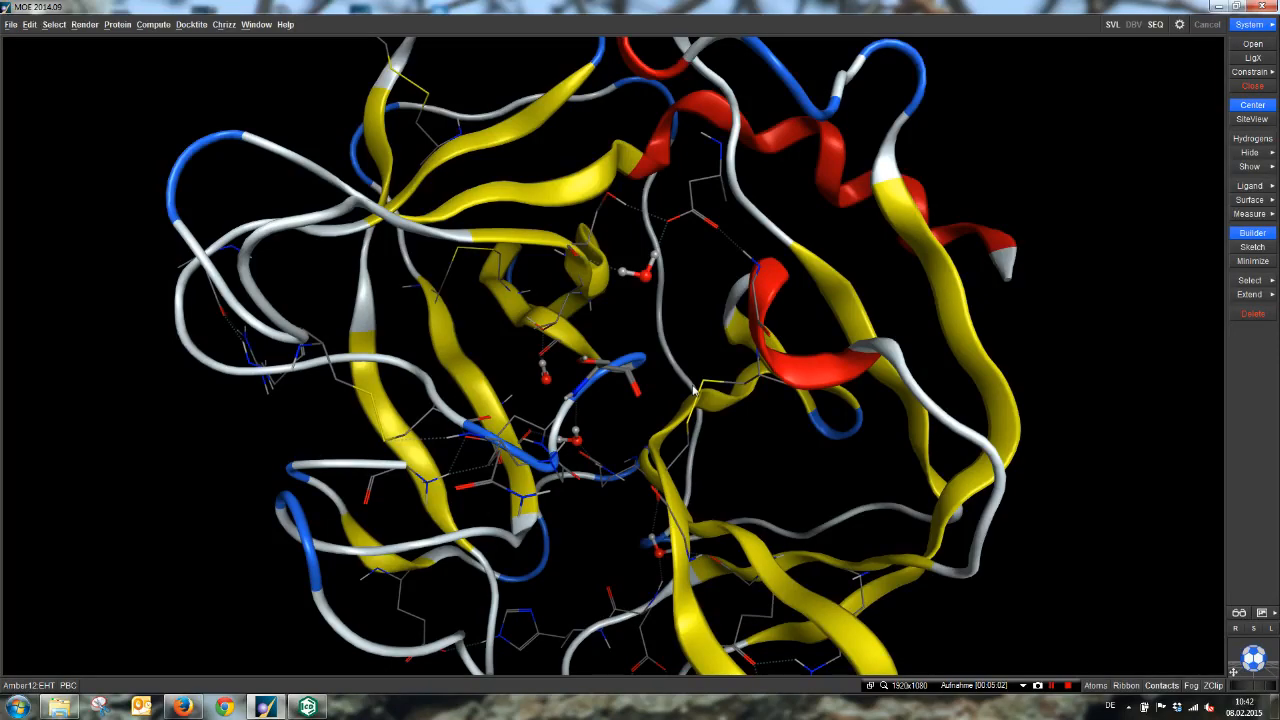
# Undo the last two edits to bring the deleted ligand back, and clear the atom selection.
pyautogui.hotkey('ctrl', 'z')
pyautogui.hotkey('ctrl', 'z')
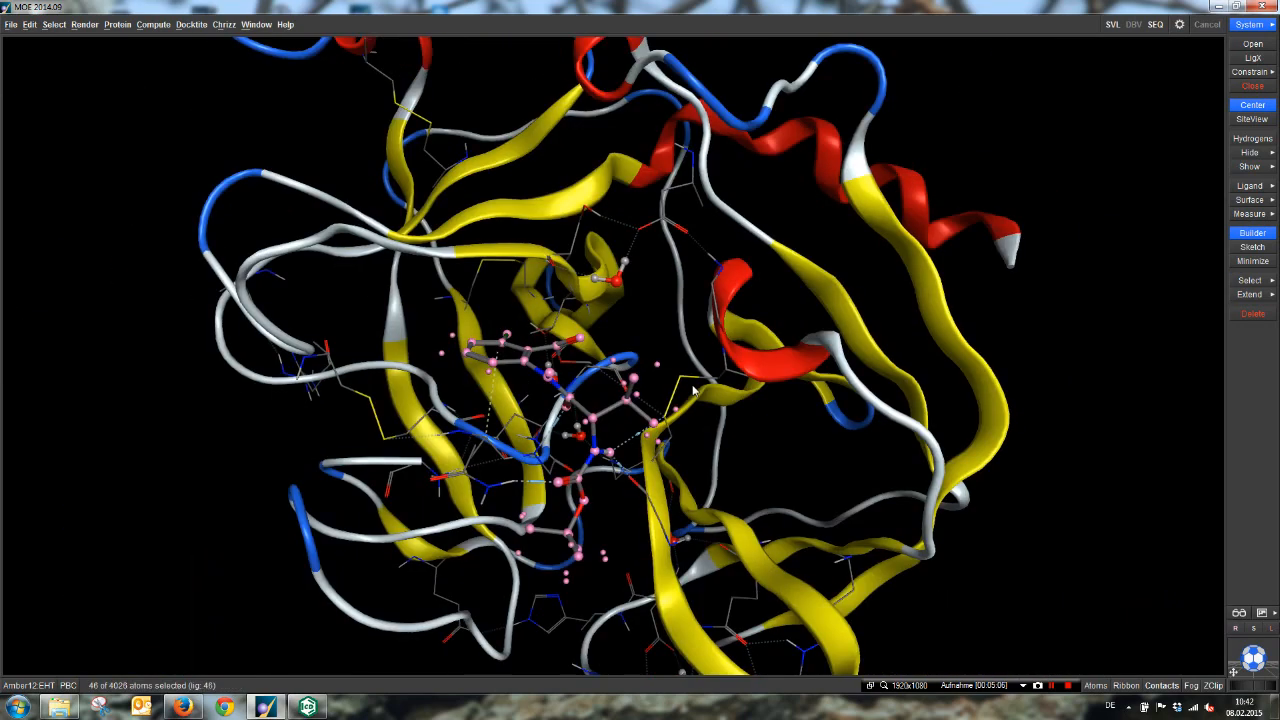
pyautogui.click(734, 420)
pyautogui.scroll(2, 734, 420)
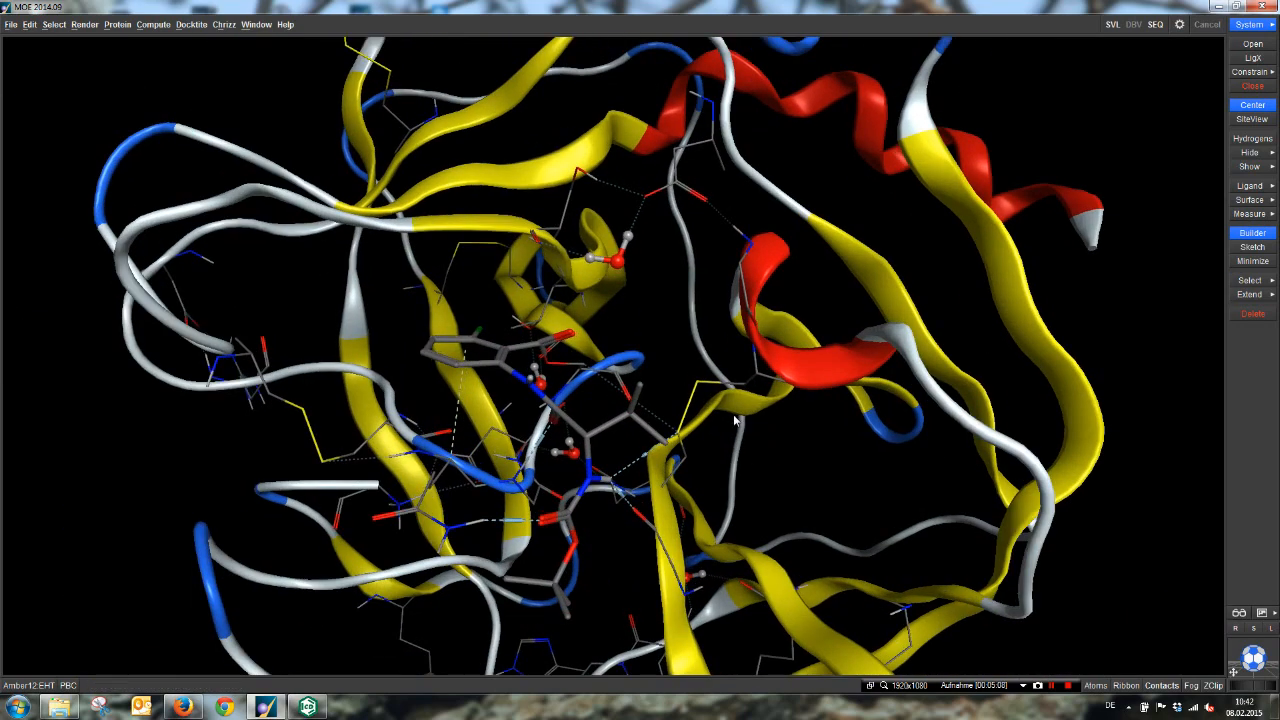
pyautogui.moveTo(726, 427); pyautogui.dragTo(698, 459, button='middle')
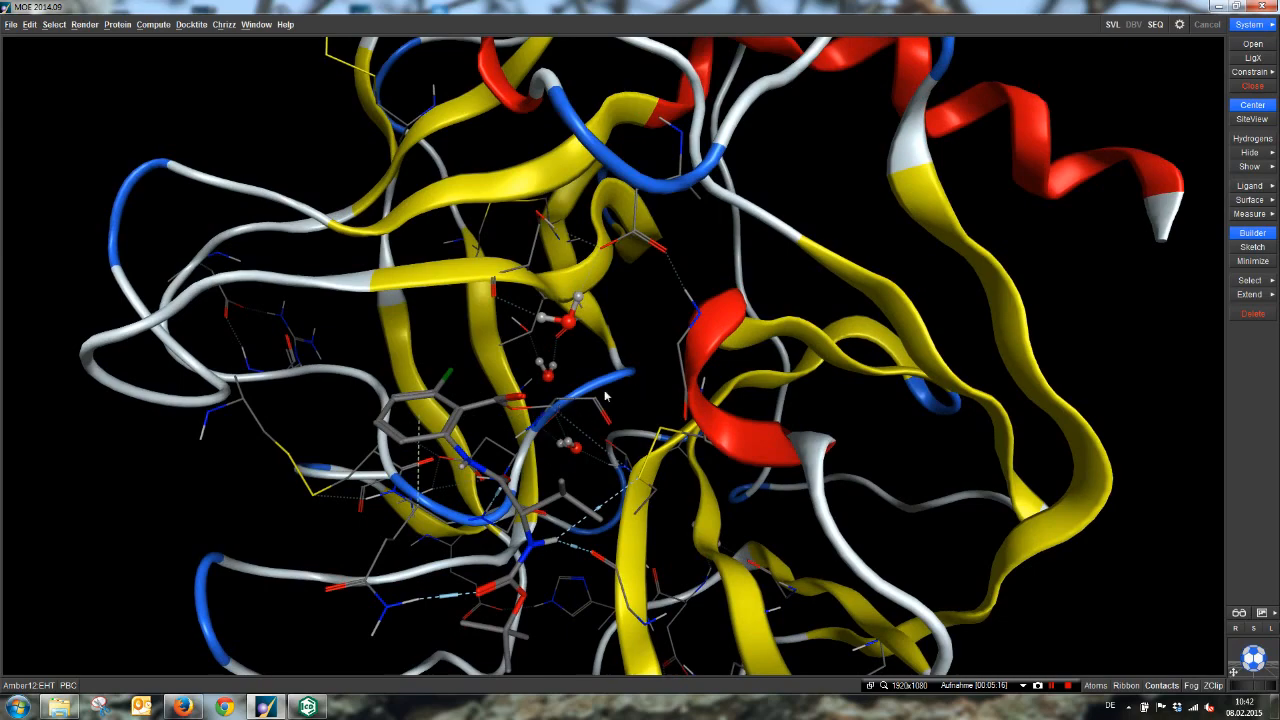
pyautogui.moveTo(642, 444); pyautogui.dragTo(655, 437, button='middle')
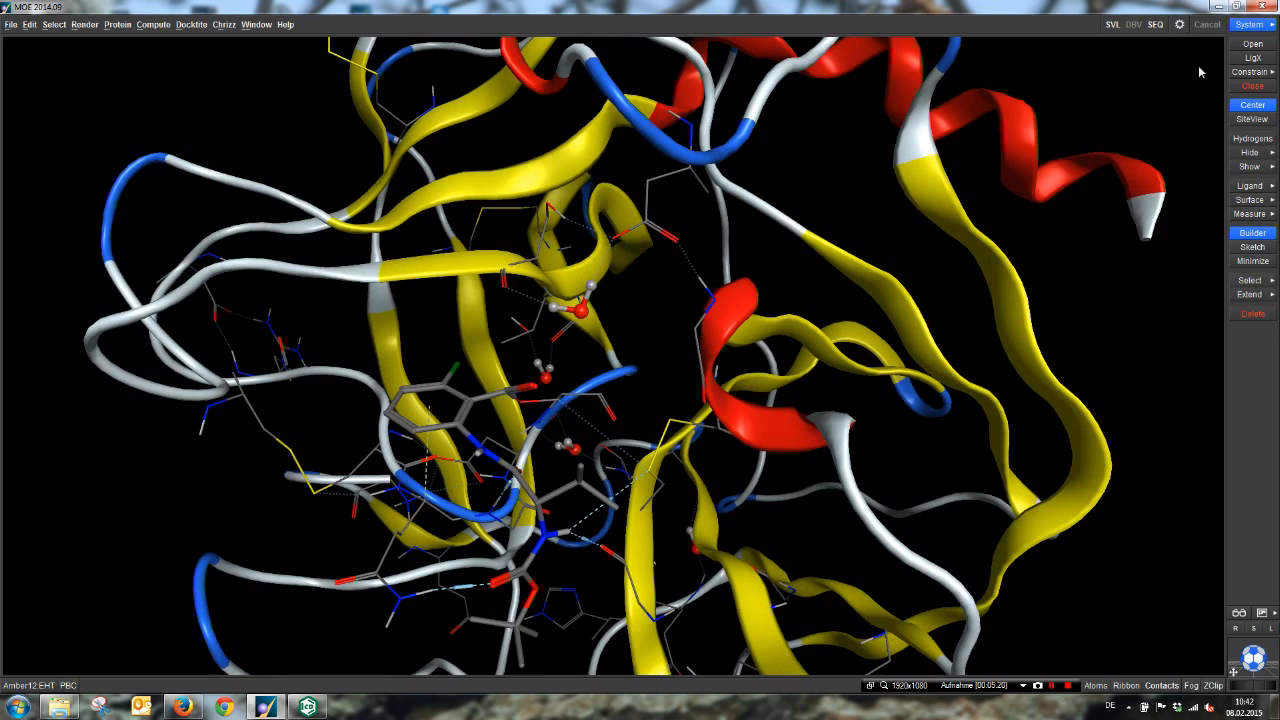
# Open the protein sequence and locate residue Ser195 in the 1INC.A chain.
pyautogui.click(1156, 25)
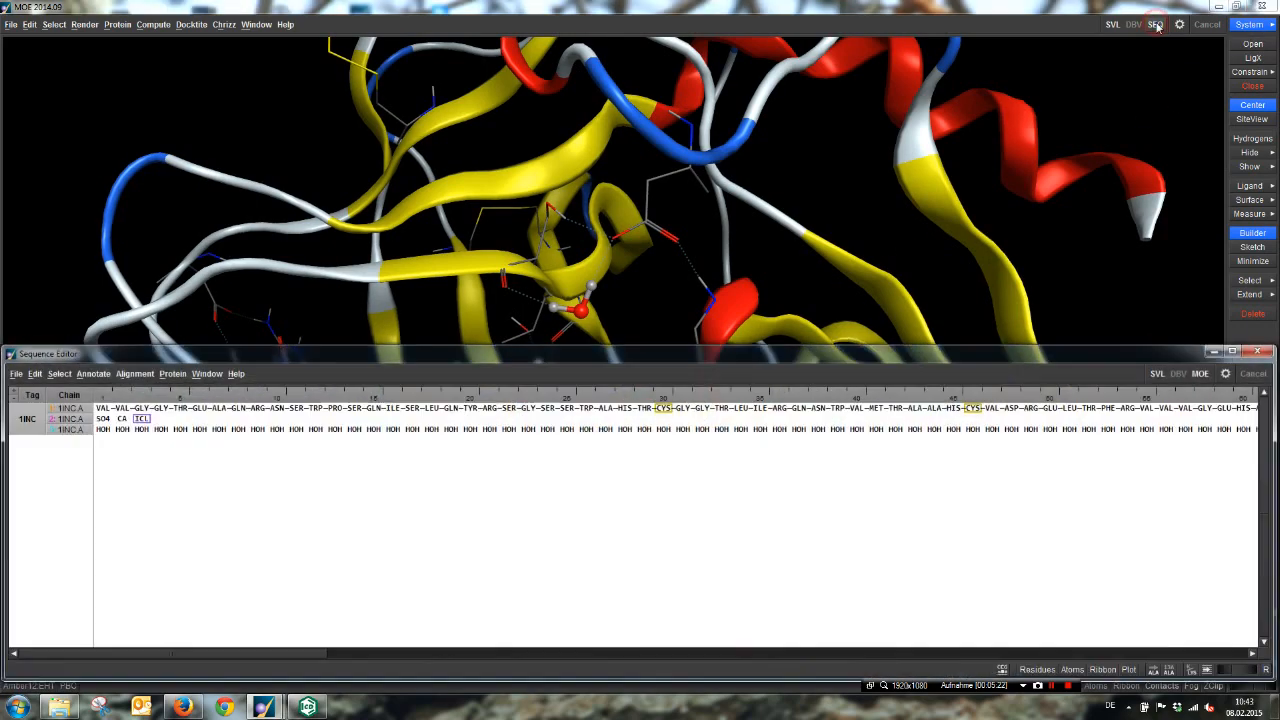
pyautogui.moveTo(89, 659); pyautogui.dragTo(863, 626)
pyautogui.click(799, 393)
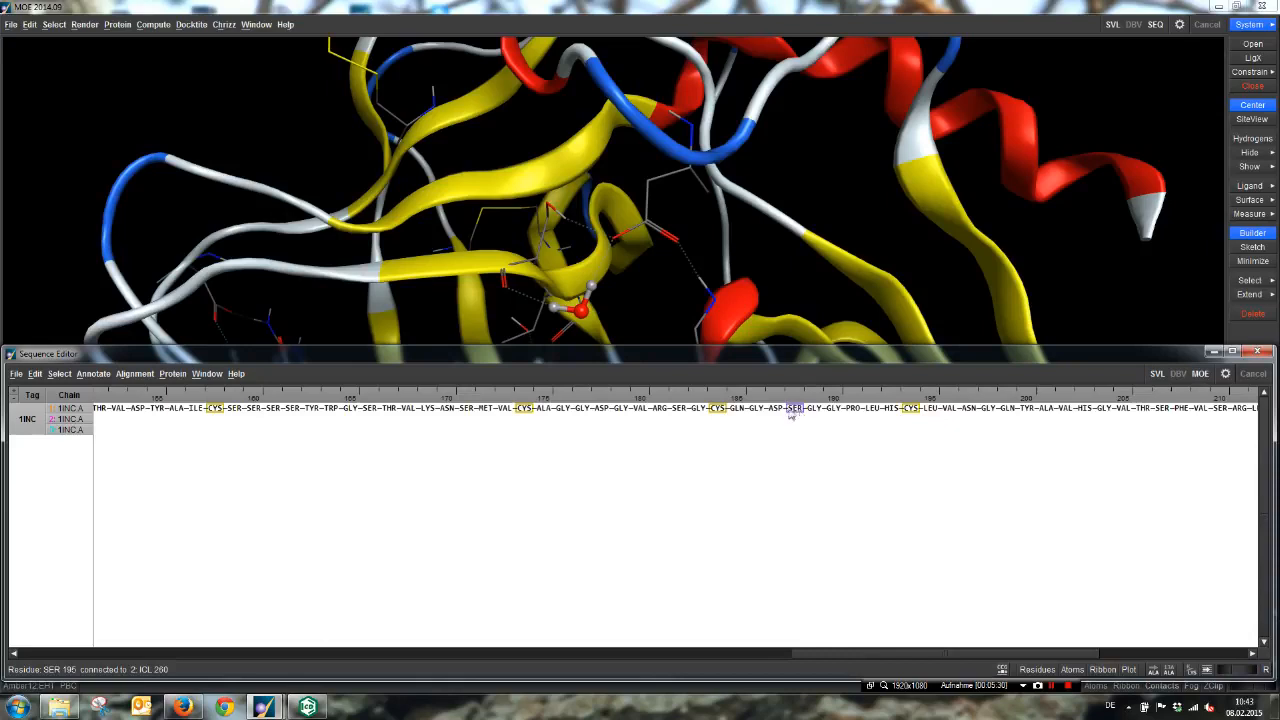
pyautogui.click(777, 409)
pyautogui.keyDown('shift'); pyautogui.click(814, 409); pyautogui.keyUp('shift')
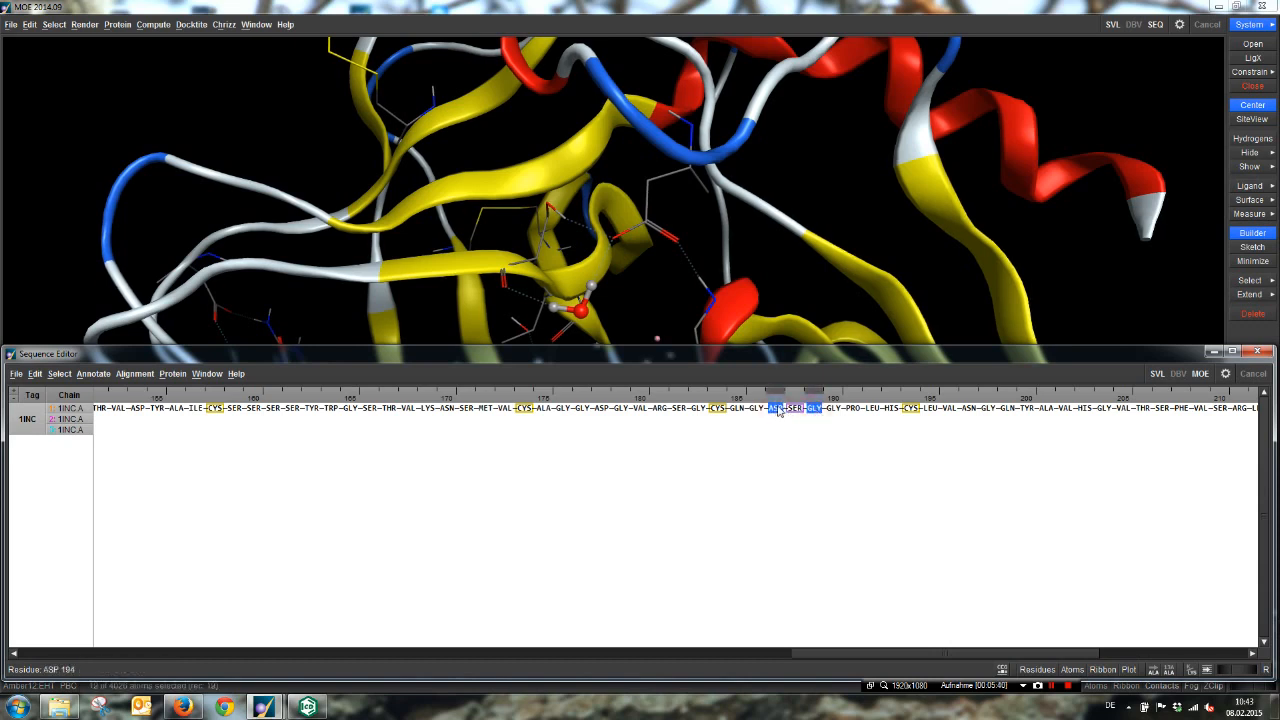
pyautogui.keyDown('shift'); pyautogui.click(788, 410); pyautogui.keyUp('shift')
pyautogui.click(1220, 348)
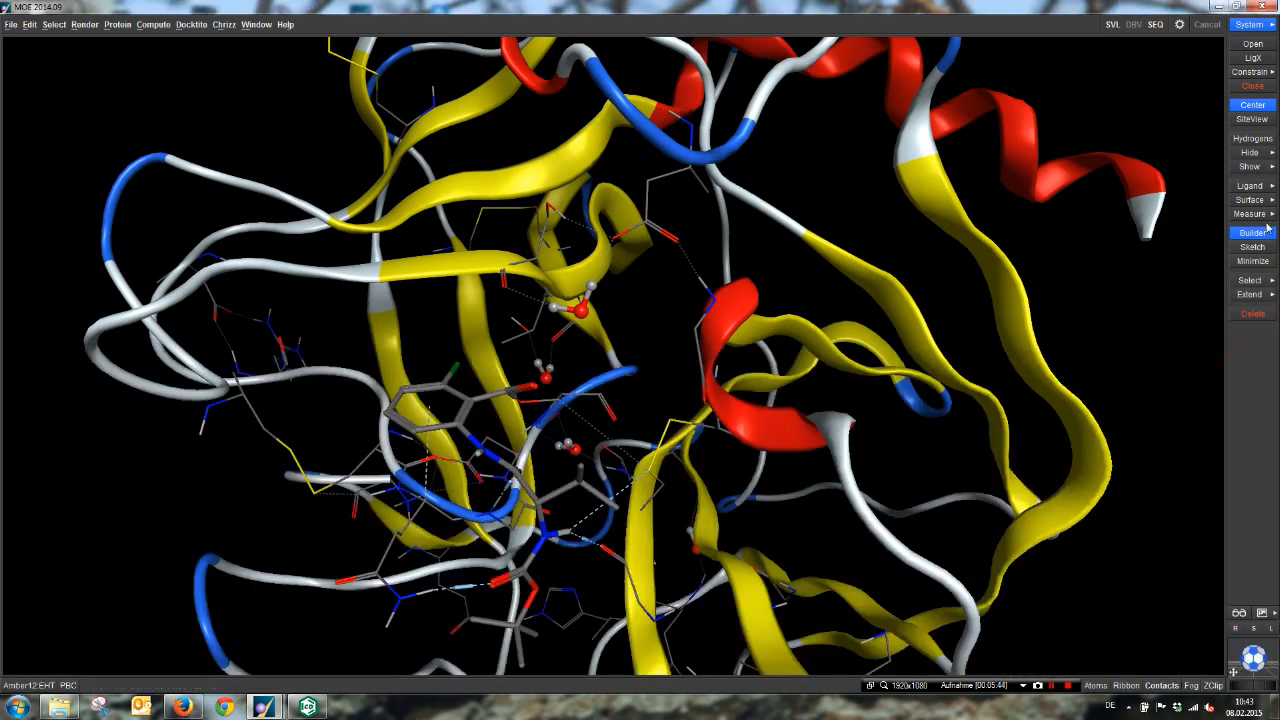
# Select the neighbouring residues Asp194 and Gly196 in the sequence and show their atoms in the 3D view.
pyautogui.click(1155, 24)
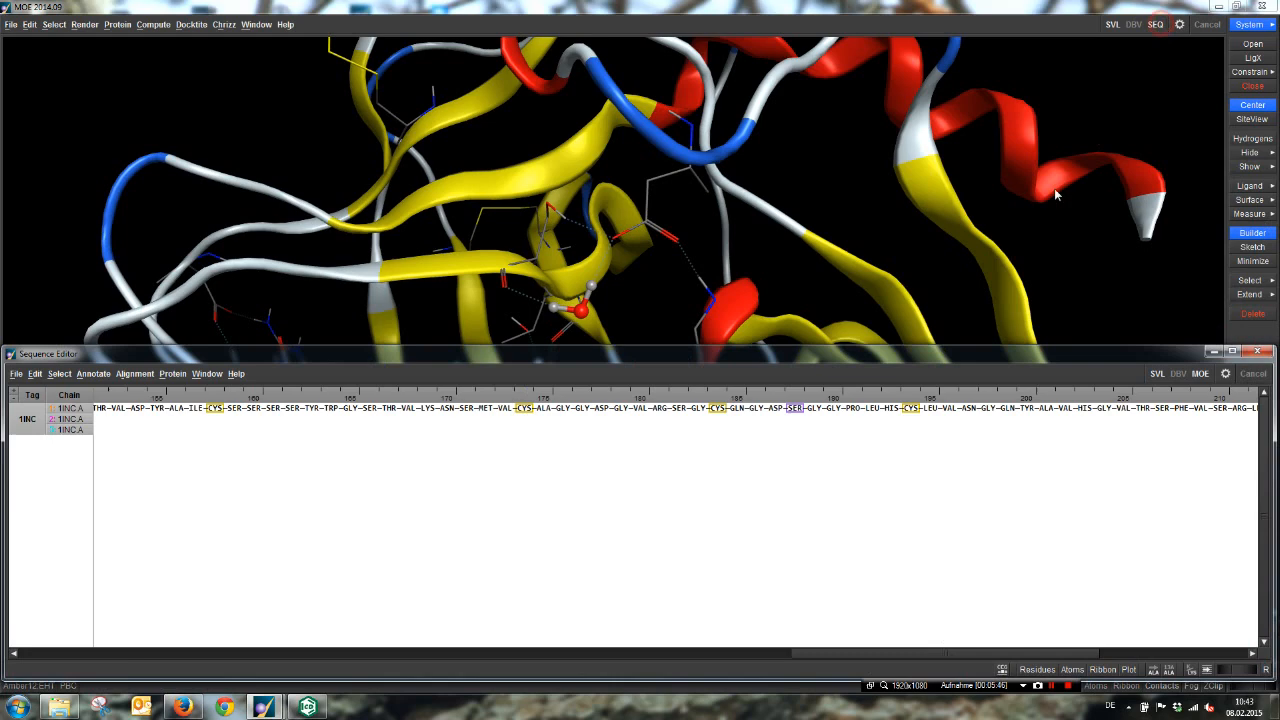
pyautogui.click(776, 408)
pyautogui.keyDown('shift'); pyautogui.click(815, 408); pyautogui.keyUp('shift')
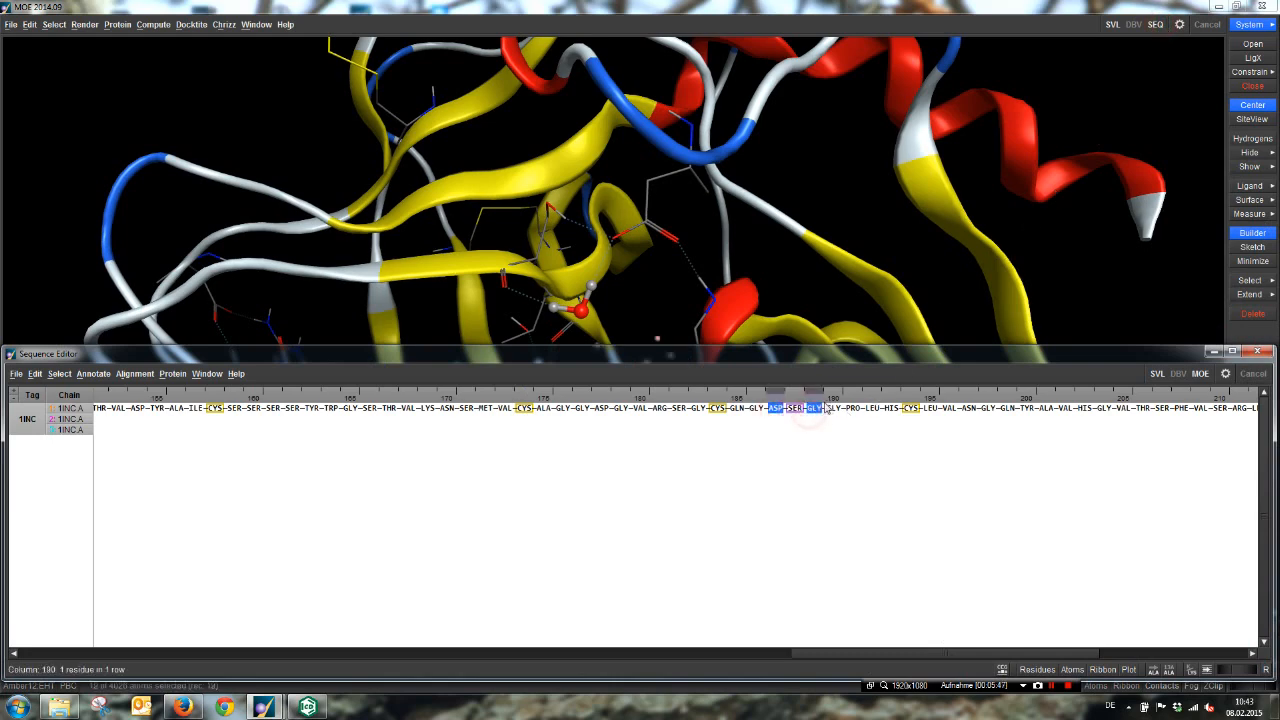
pyautogui.click(1215, 351)
pyautogui.click(1256, 168)
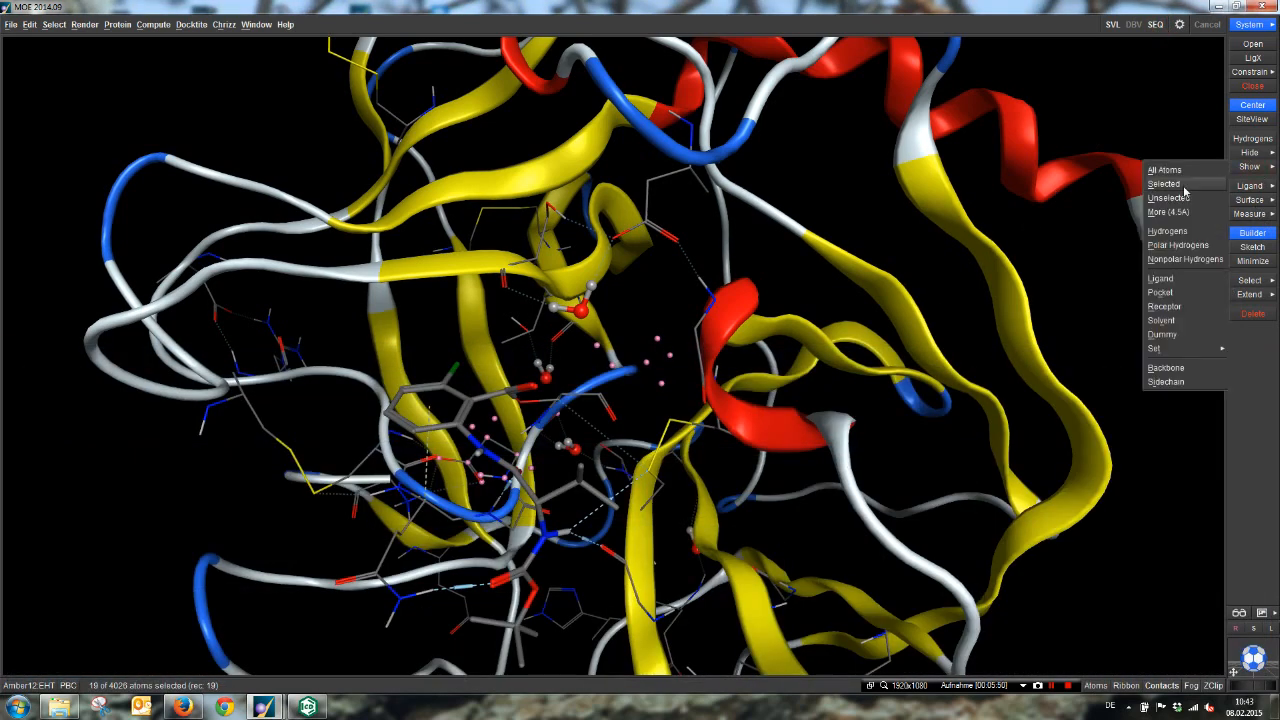
pyautogui.click(1182, 190)
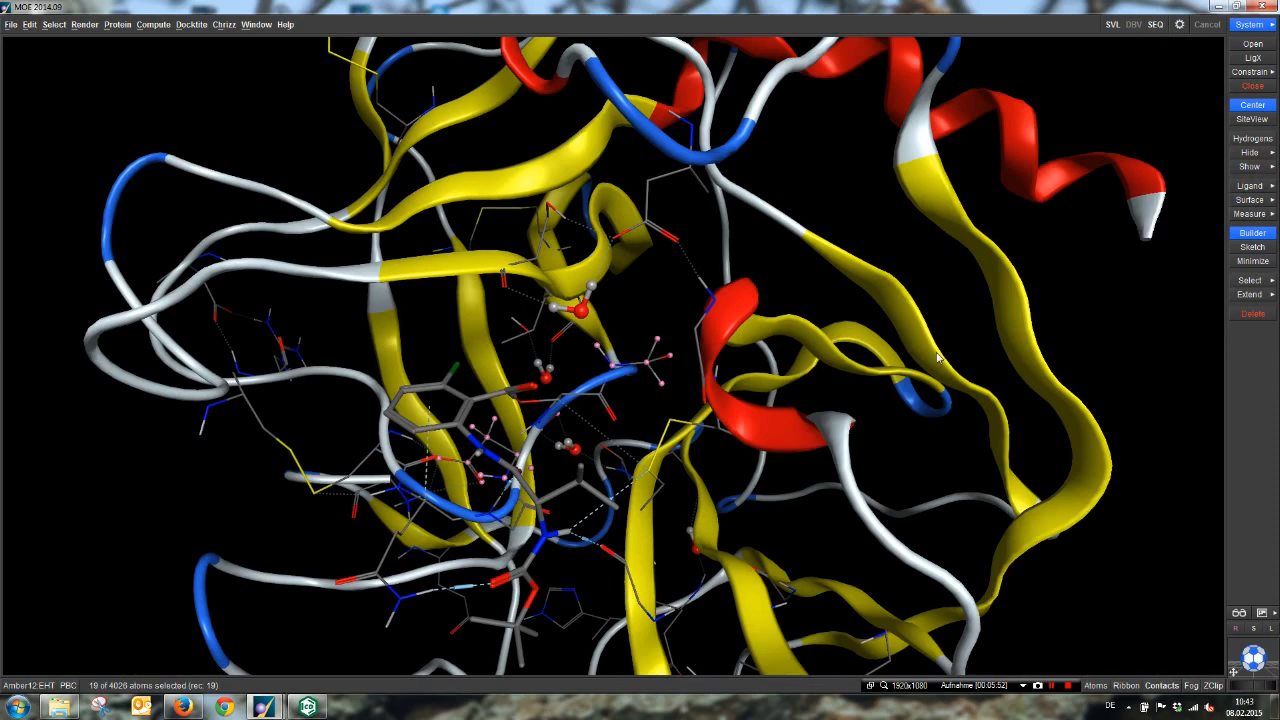
# Delete the entire Ser195 residue between Asp194 and Gly196.
pyautogui.scroll(3, 798, 410)
pyautogui.scroll(3, 801, 412)
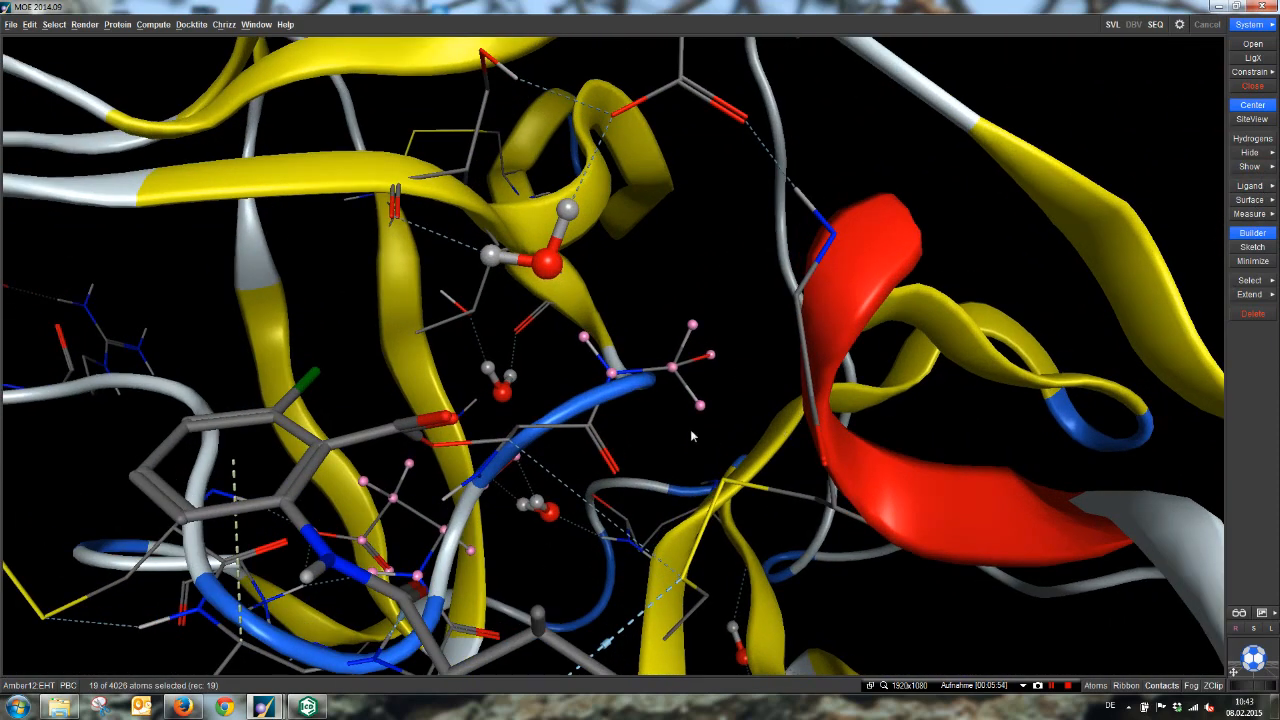
pyautogui.doubleClick(505, 438)
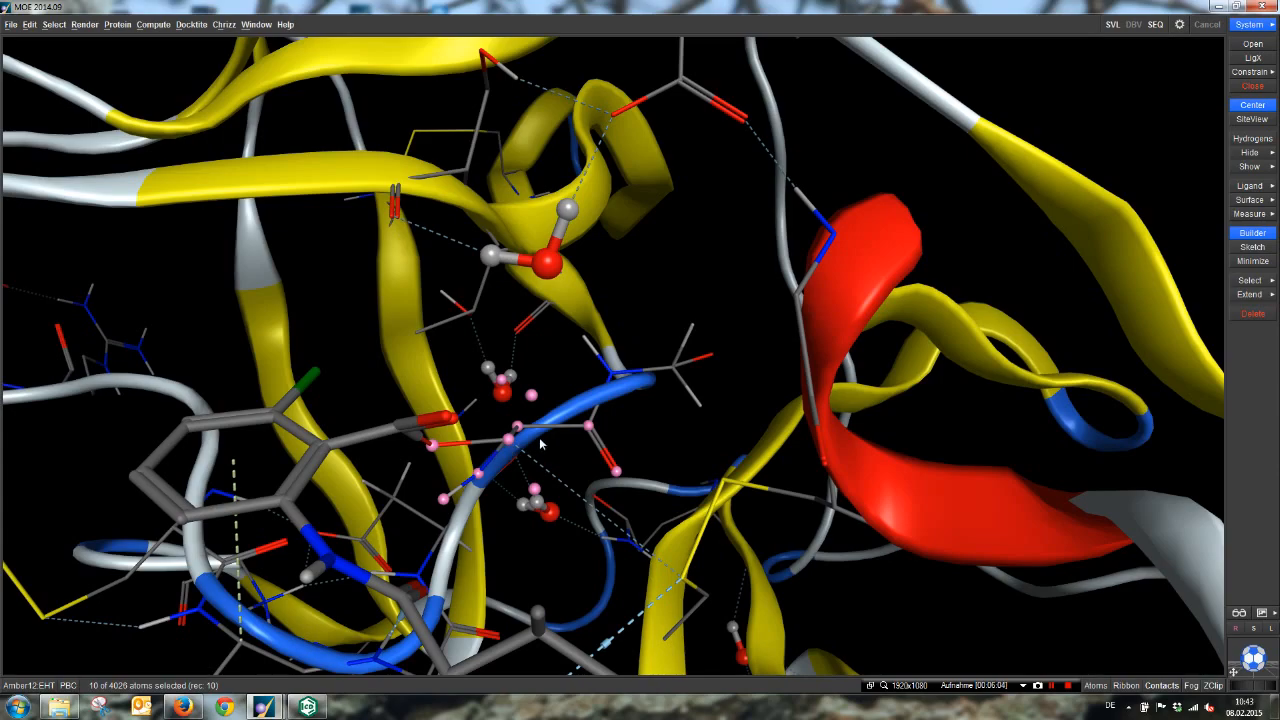
pyautogui.moveTo(540, 443); pyautogui.dragTo(498, 412, button='middle')
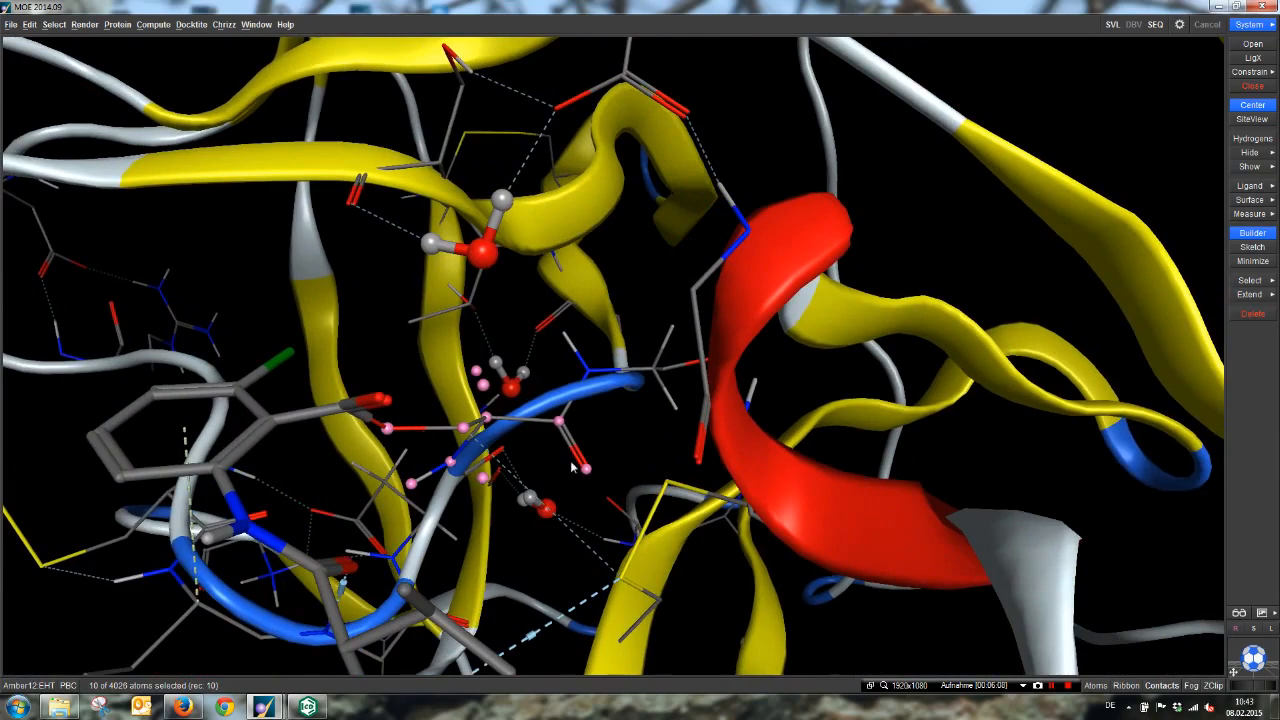
pyautogui.moveTo(518, 470); pyautogui.dragTo(518, 459, button='middle')
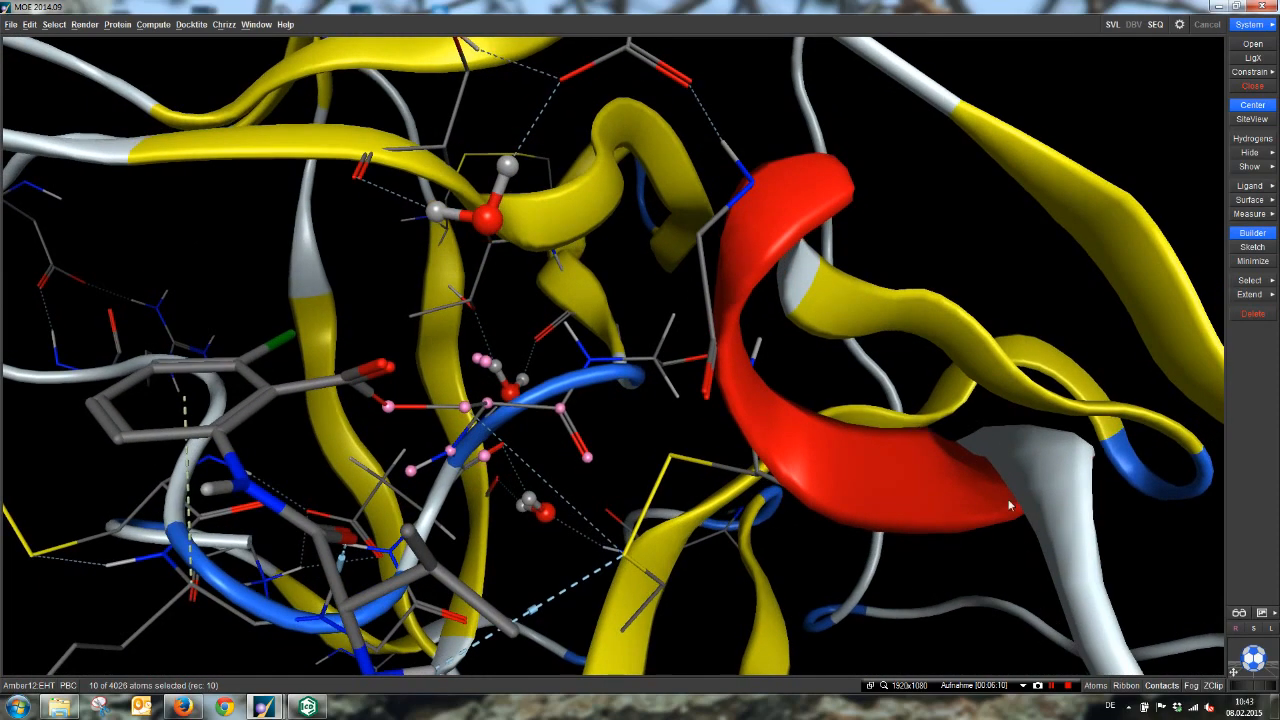
pyautogui.click(1253, 313)
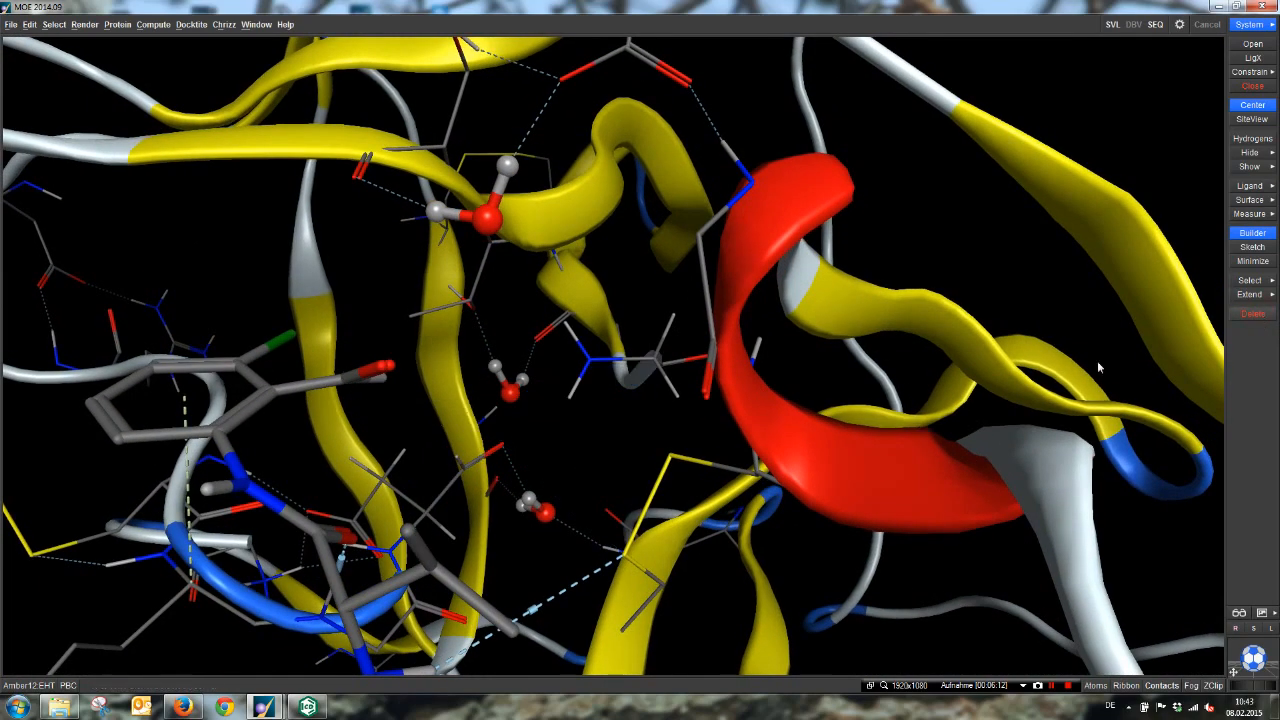
# Delete the terminal nitrogen with its two hydrogens on Gly196 and the terminal carbonyl carbon, oxygen and hydrogen on Asp194.
pyautogui.moveTo(694, 449); pyautogui.dragTo(703, 450, button='middle')
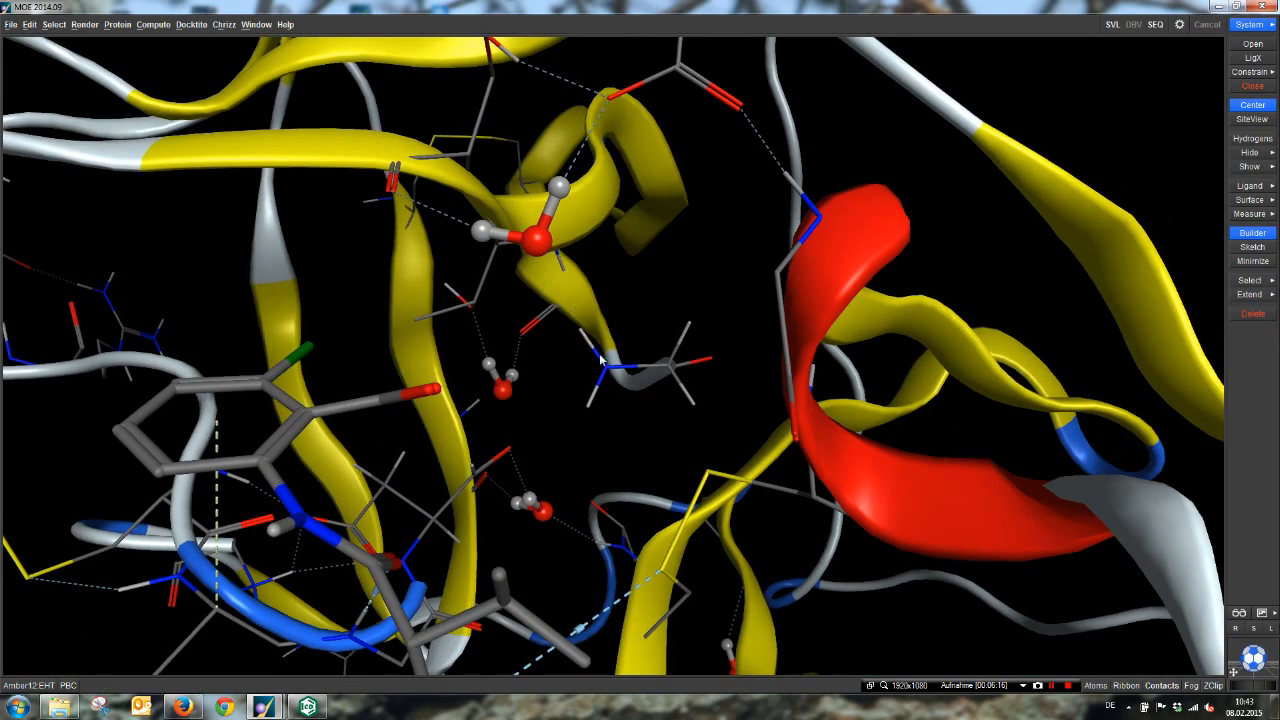
pyautogui.moveTo(572, 455); pyautogui.dragTo(570, 451, button='middle')
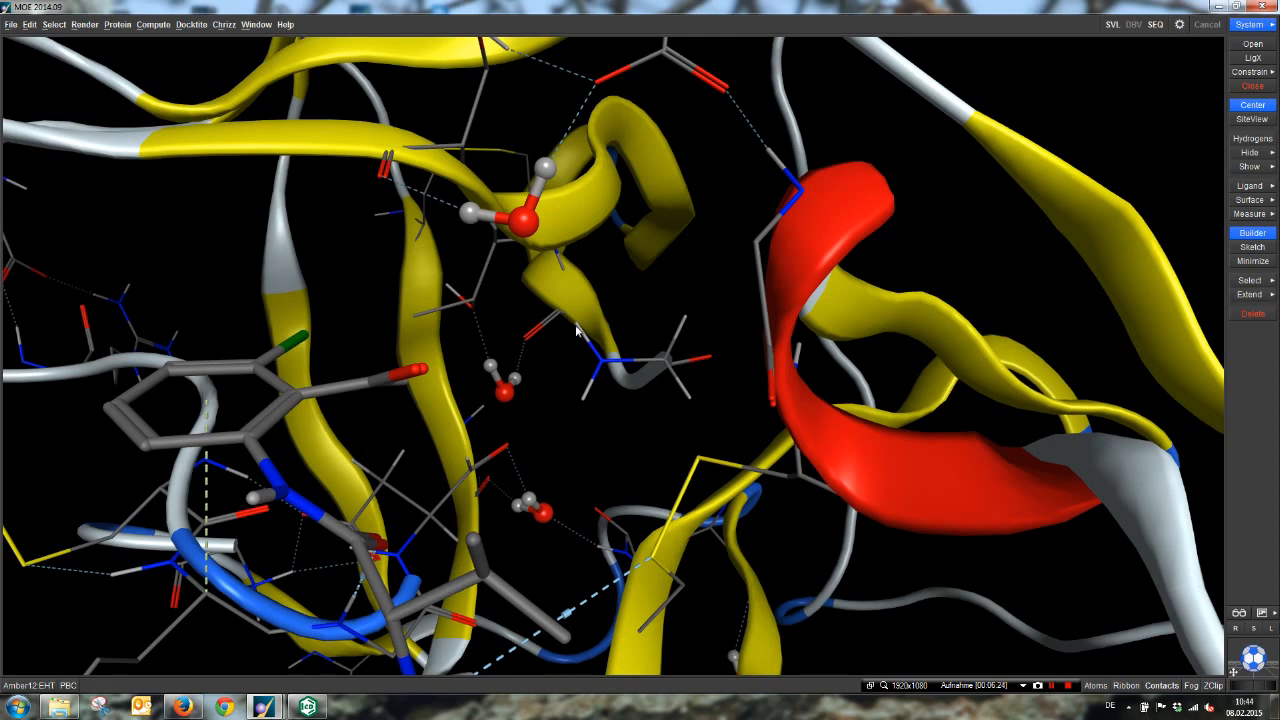
pyautogui.keyDown('shift'); pyautogui.click(601, 361); pyautogui.keyUp('shift')
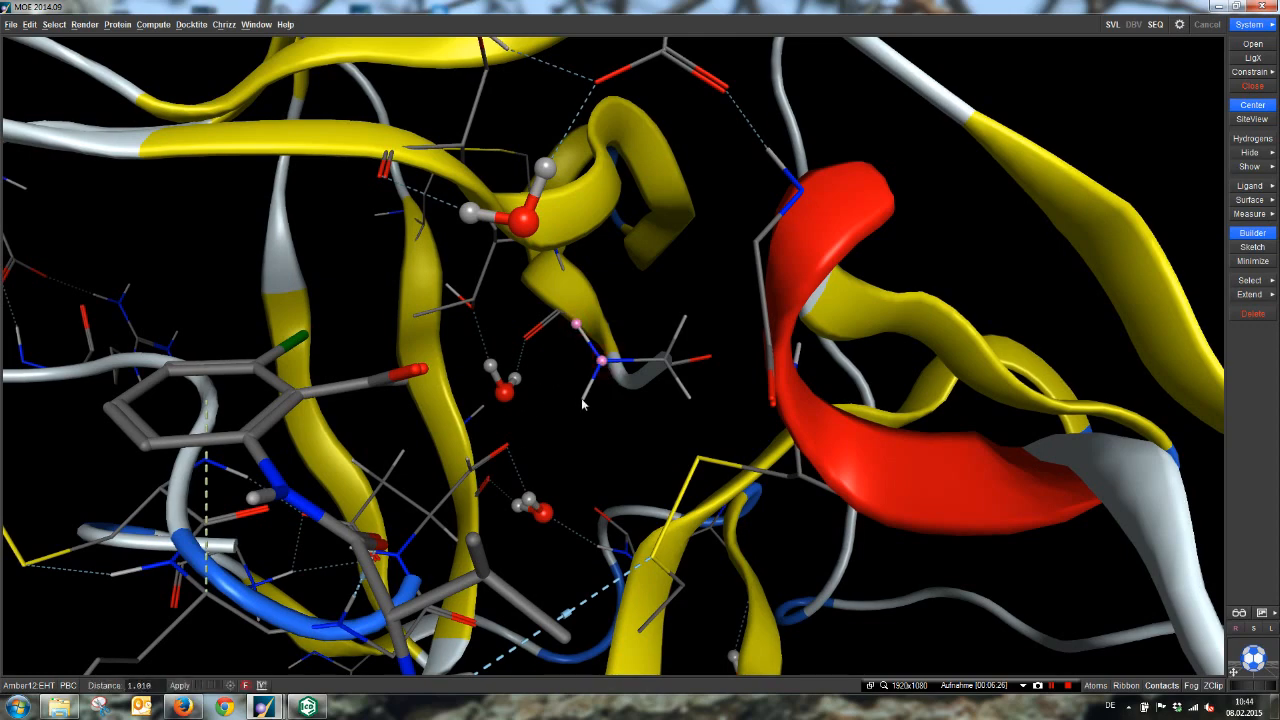
pyautogui.keyDown('shift'); pyautogui.click(582, 399); pyautogui.keyUp('shift')
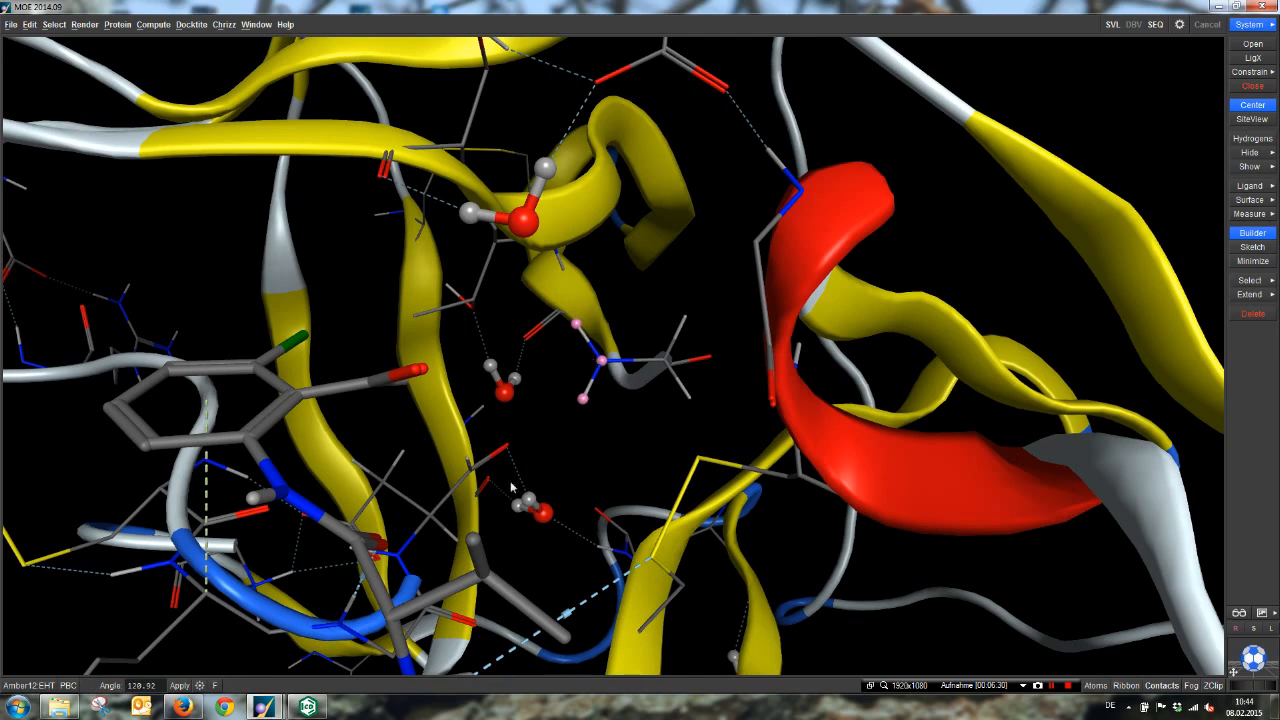
pyautogui.keyDown('shift'); pyautogui.click(468, 460); pyautogui.keyUp('shift')
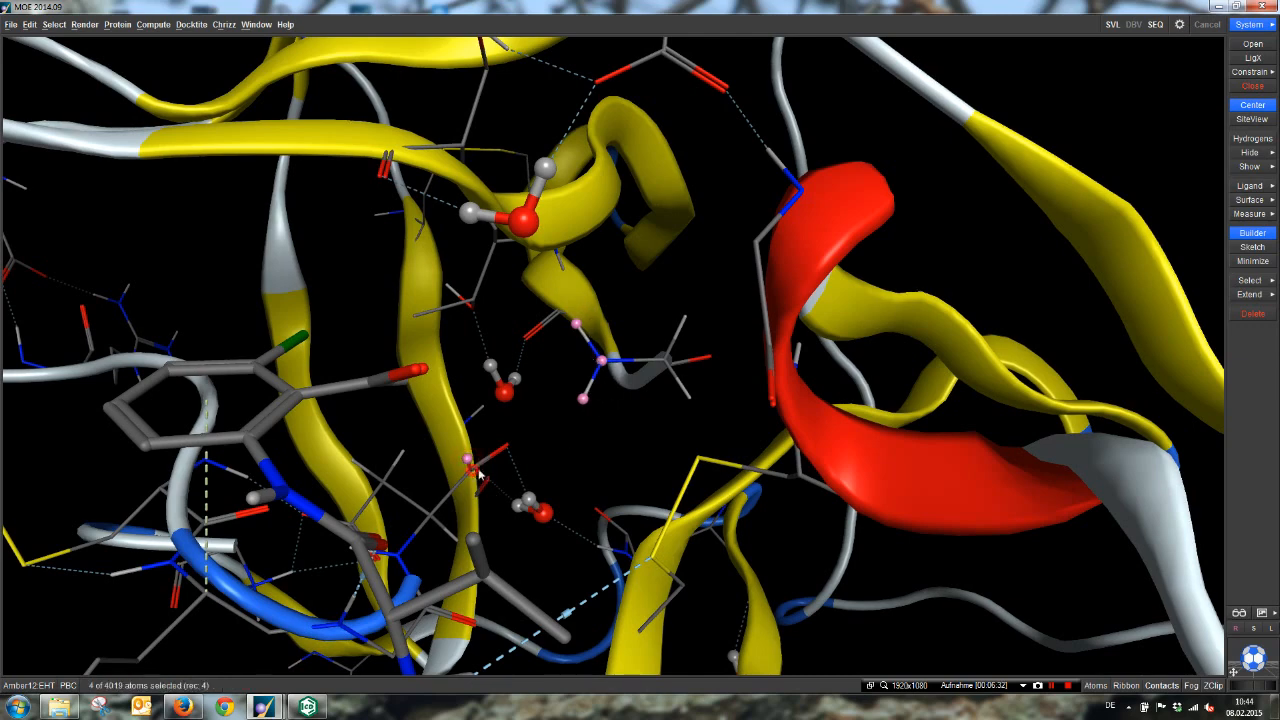
pyautogui.keyDown('shift'); pyautogui.click(506, 446); pyautogui.keyUp('shift')
pyautogui.moveTo(542, 478)
pyautogui.mouseDown(button='middle')
pyautogui.moveTo(542, 458)
pyautogui.moveTo(556, 489)
pyautogui.mouseUp(button='middle')
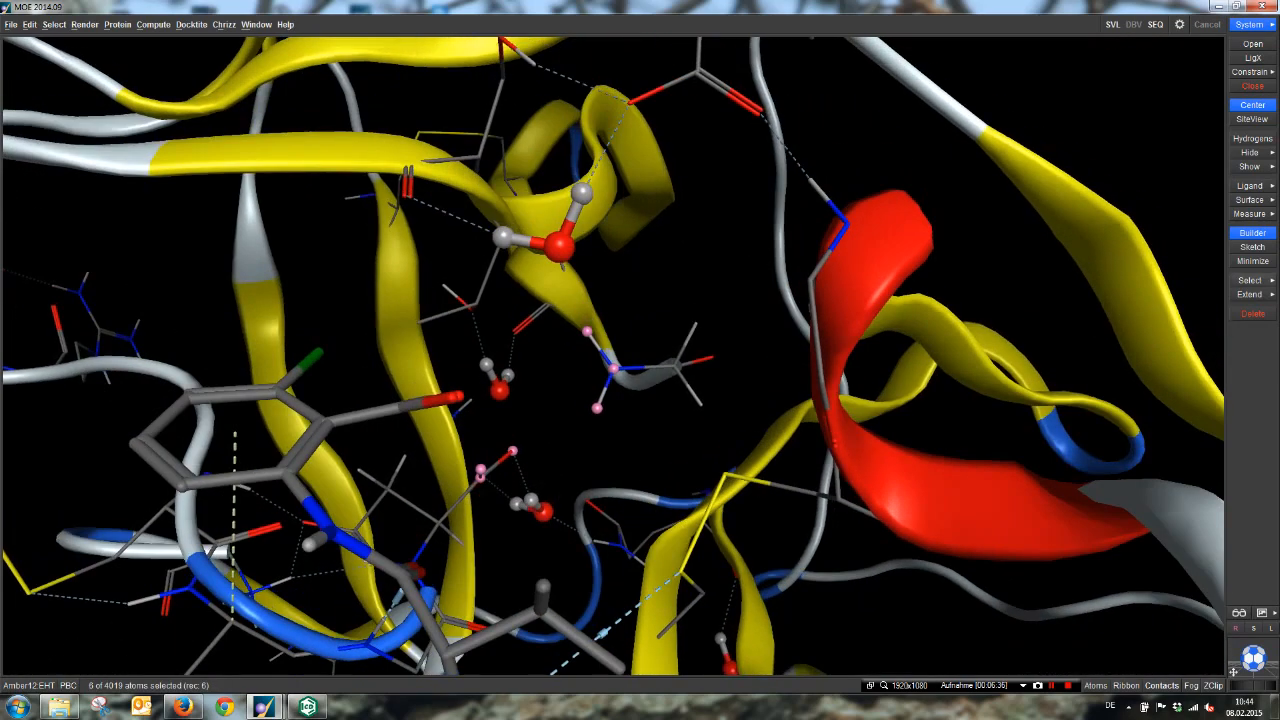
pyautogui.click(1253, 313)
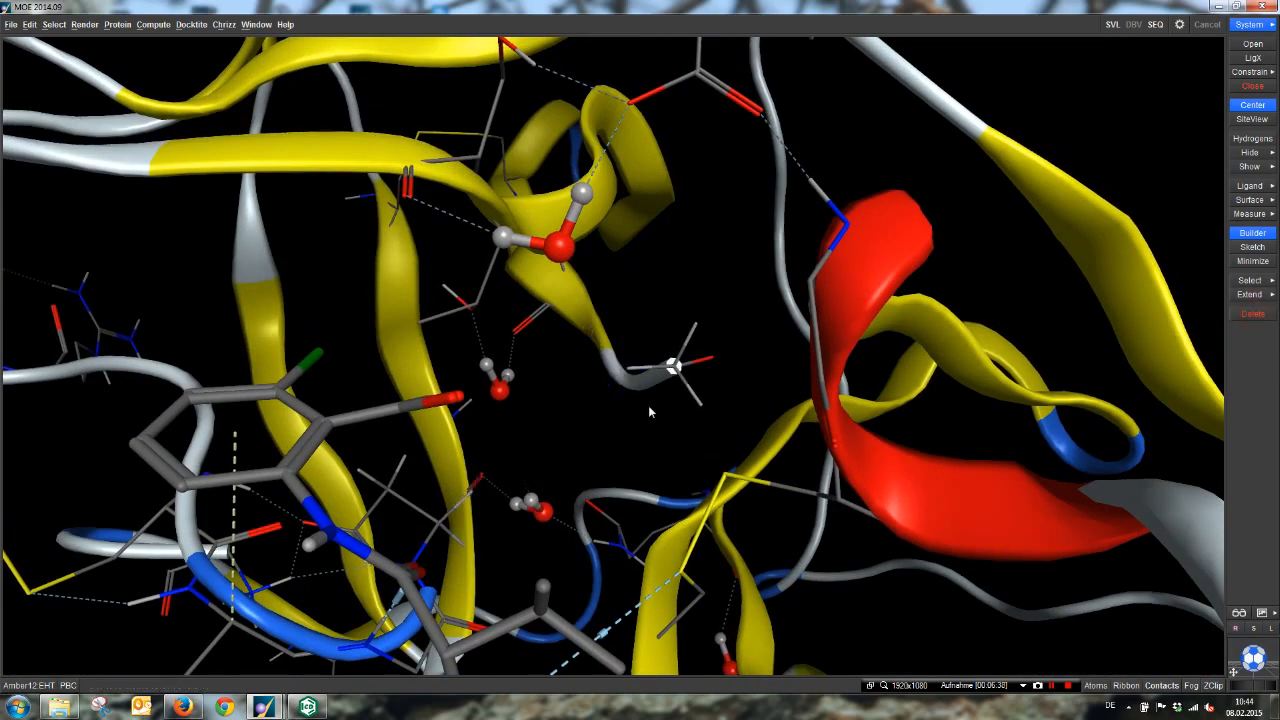
# Save the structure without Ser195 as 1inc_ser_del.moe in the 1INC folder.
pyautogui.scroll(-5, 648, 405)
pyautogui.moveTo(667, 390); pyautogui.dragTo(685, 399, button='middle')
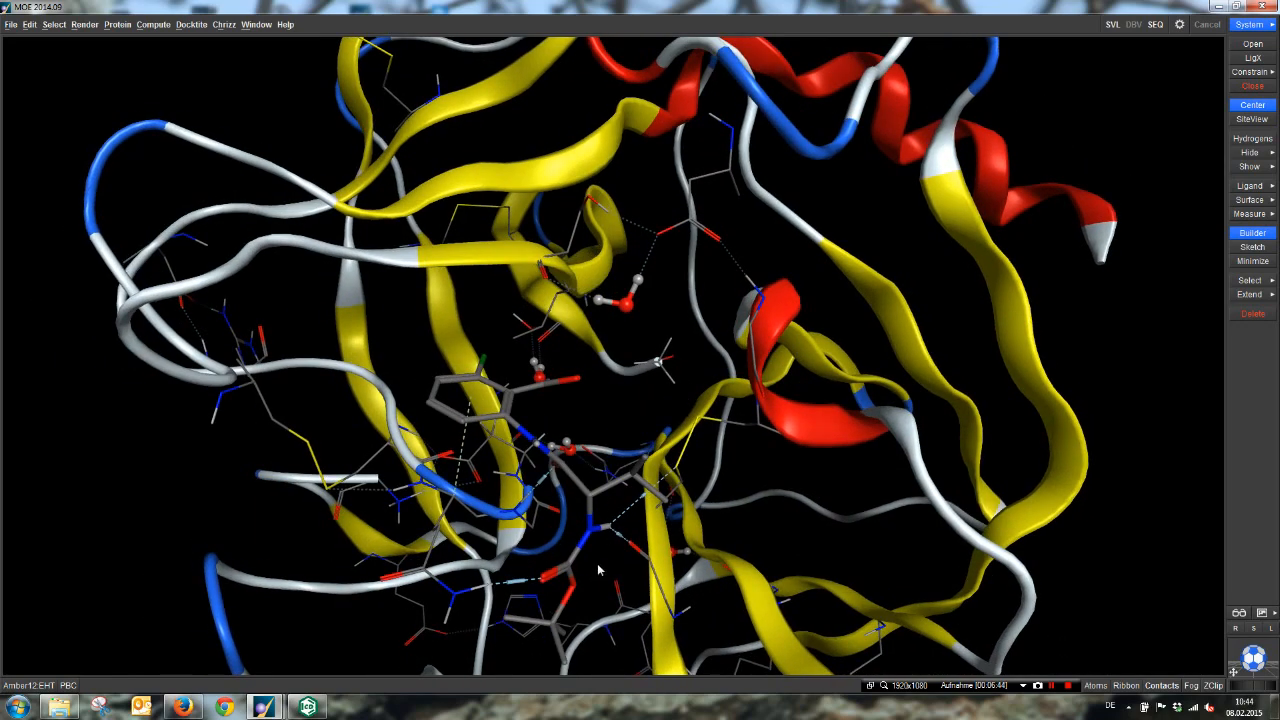
pyautogui.moveTo(659, 462); pyautogui.dragTo(647, 455, button='middle')
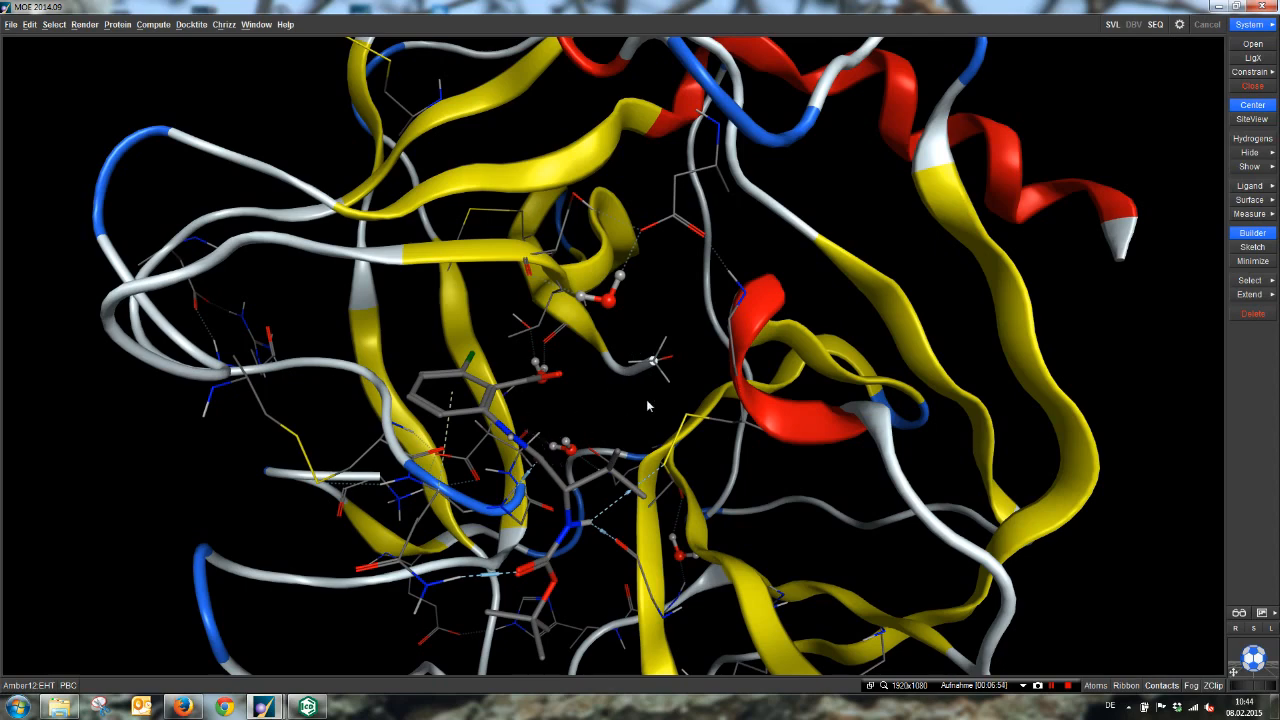
pyautogui.click(11, 25)
pyautogui.click(18, 69)
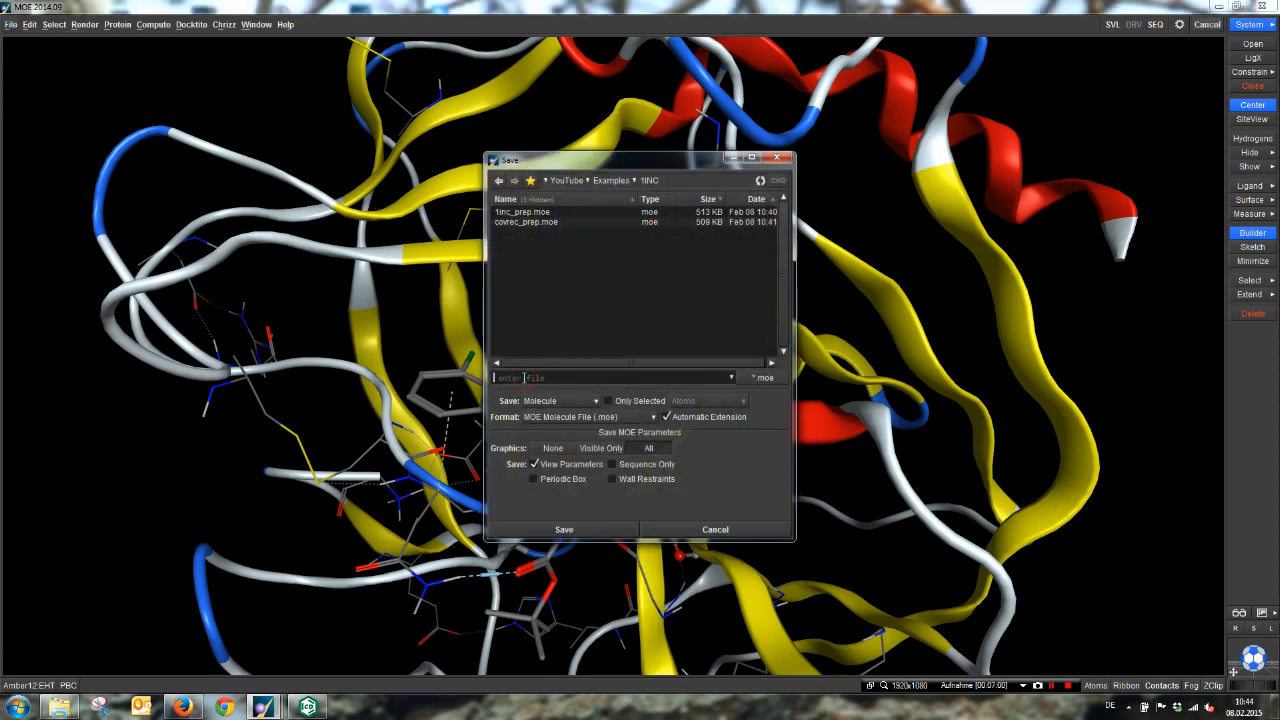
pyautogui.write('1inc_ser_del.moe')
pyautogui.press('Return')
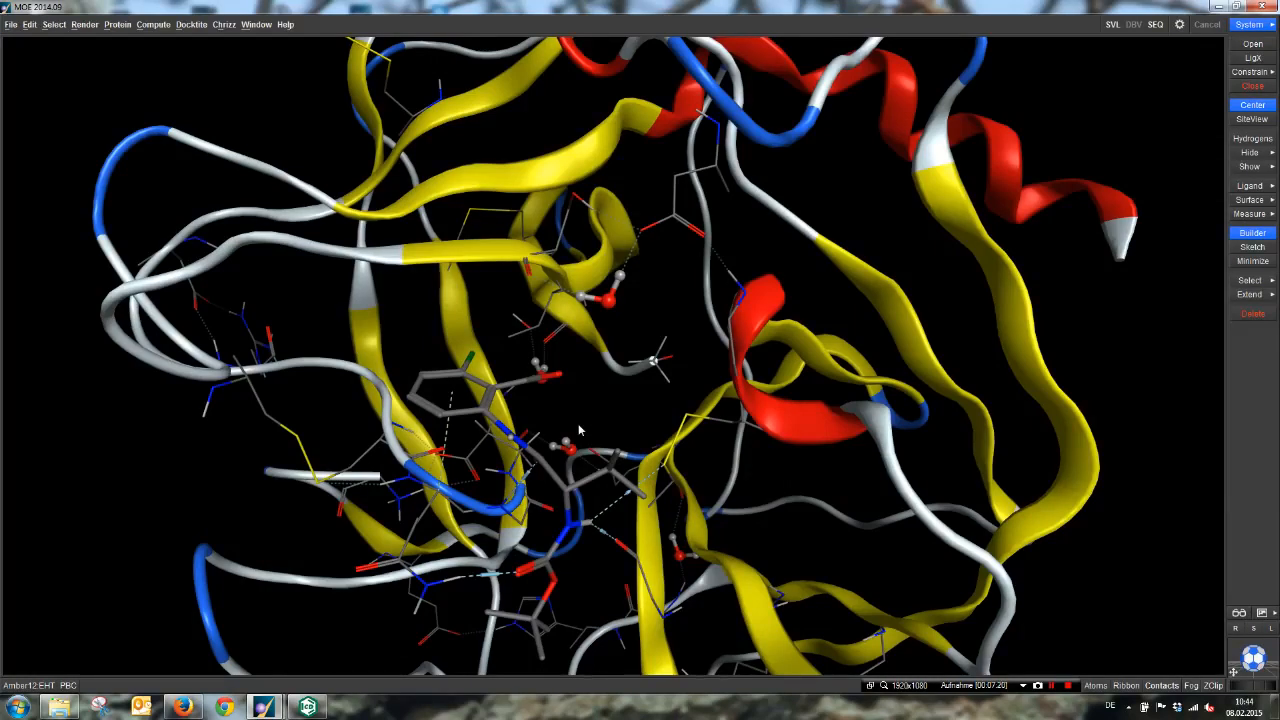
# Close the current structure and create a new database ligands.mdb with the molecule field mol in the 1INC folder.
pyautogui.click(1253, 86)
pyautogui.click(11, 24)
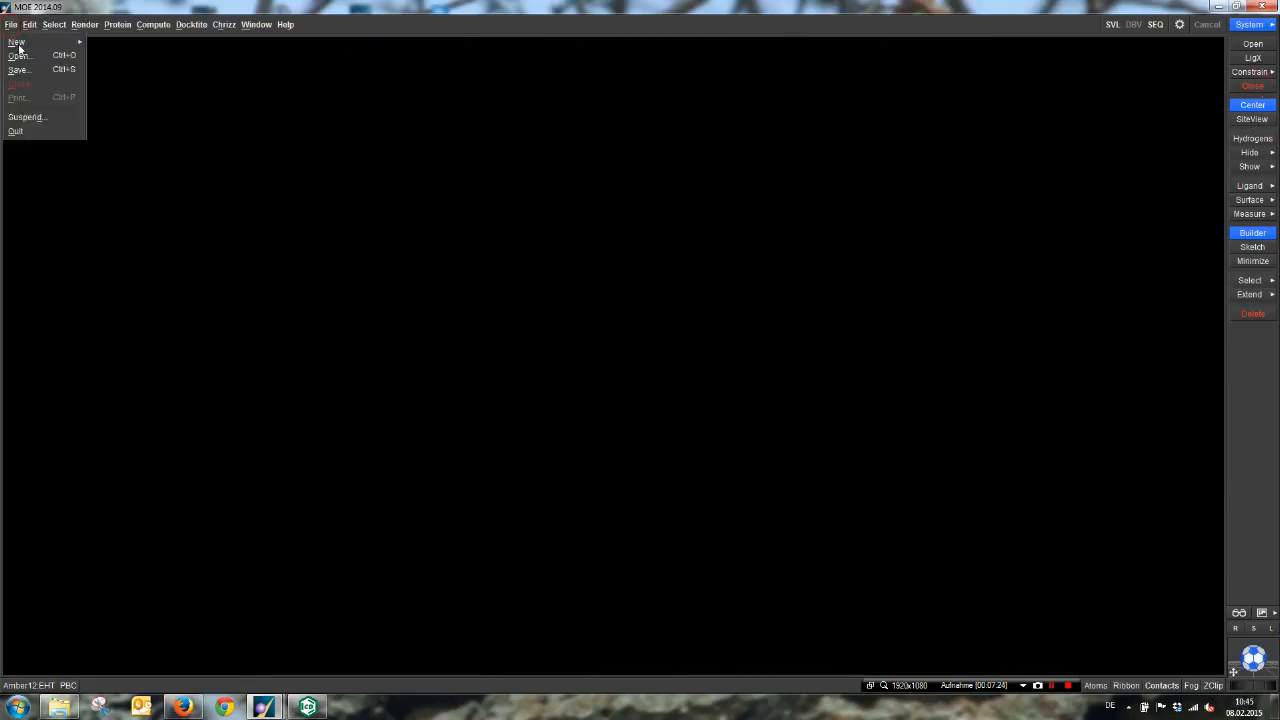
pyautogui.moveTo(19, 44)
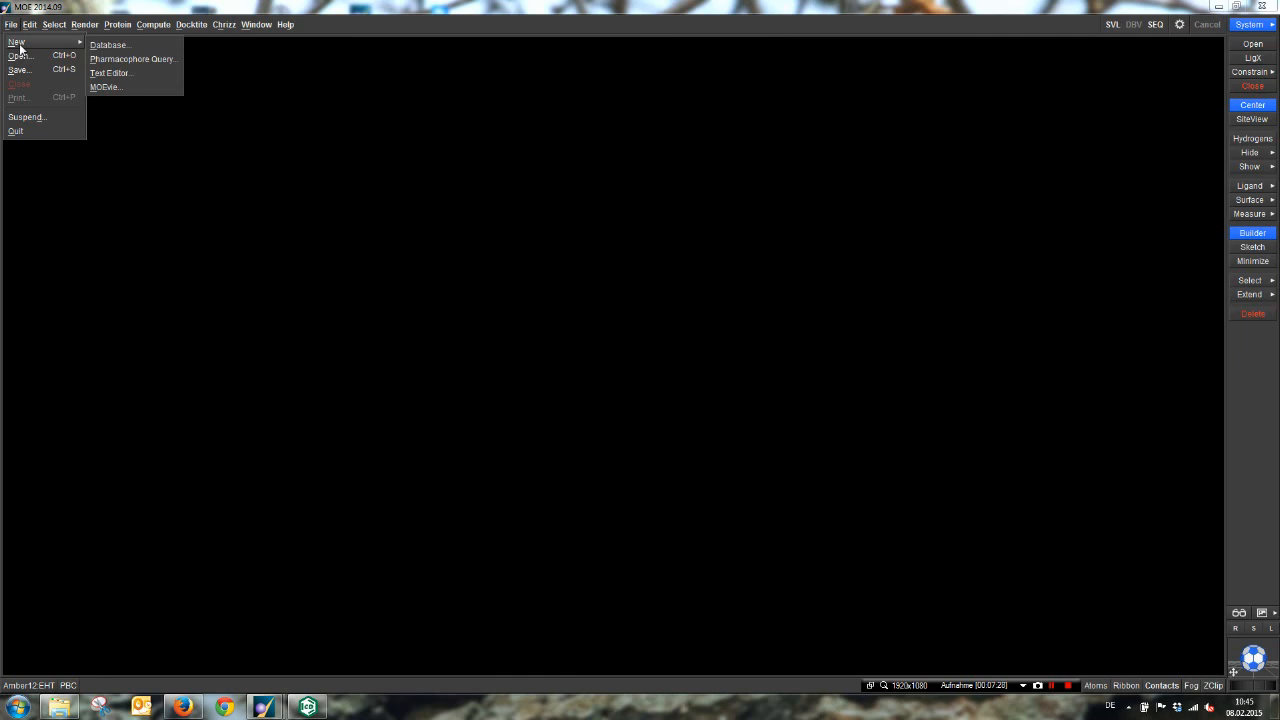
pyautogui.click(121, 47)
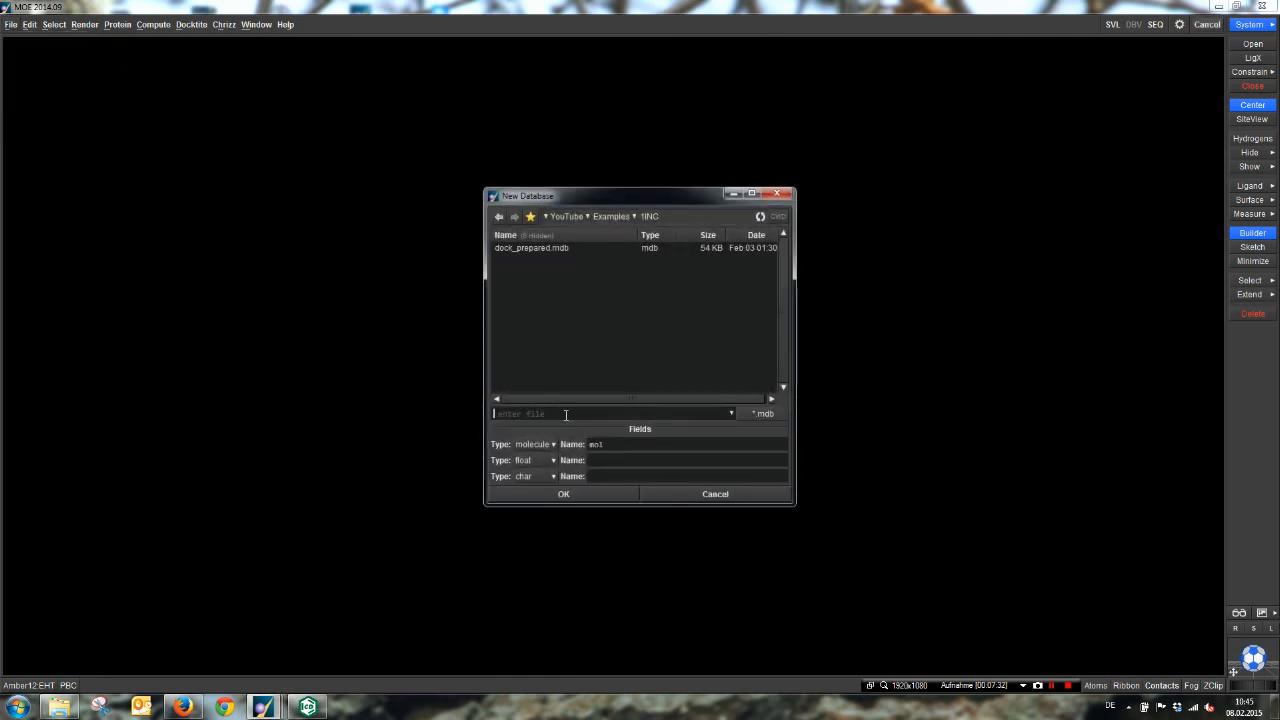
pyautogui.click(565, 414)
pyautogui.write('ligands.mdb')
pyautogui.press('Return')
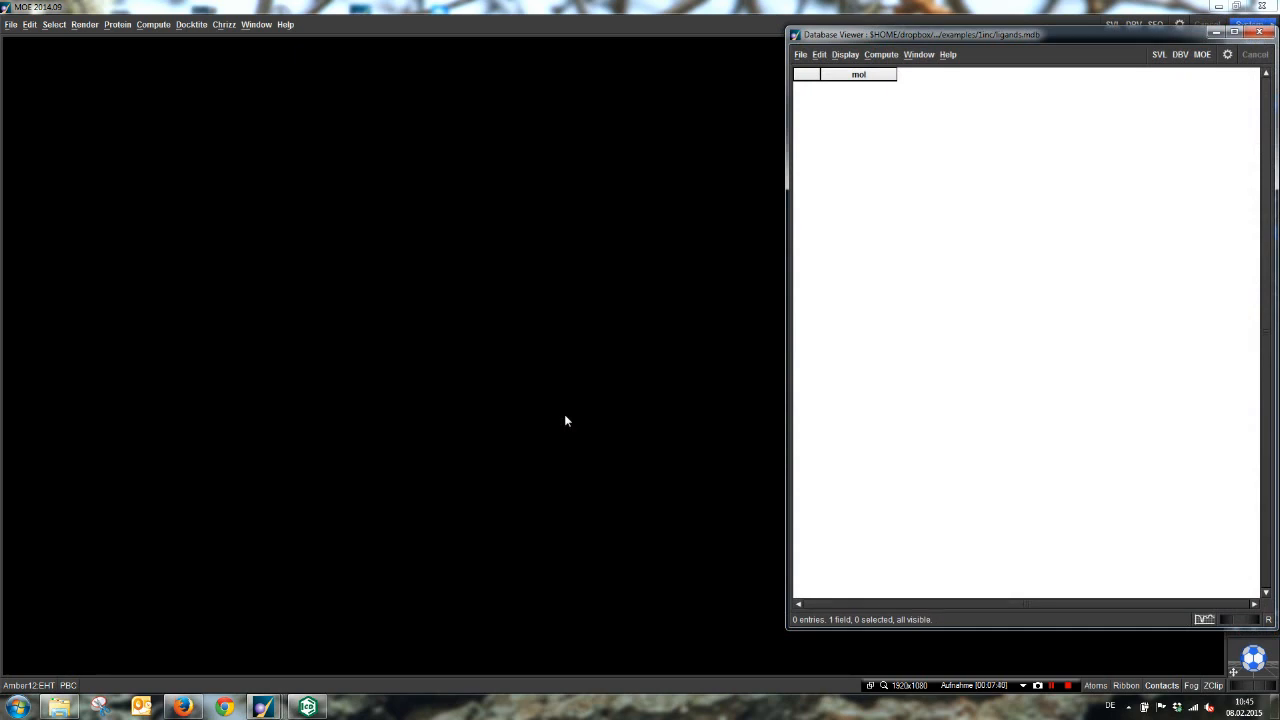
# Switch to ChemBioDraw, select the complete drawn ligand in ligand.cdx, and return to MOE.
pyautogui.click(307, 707)
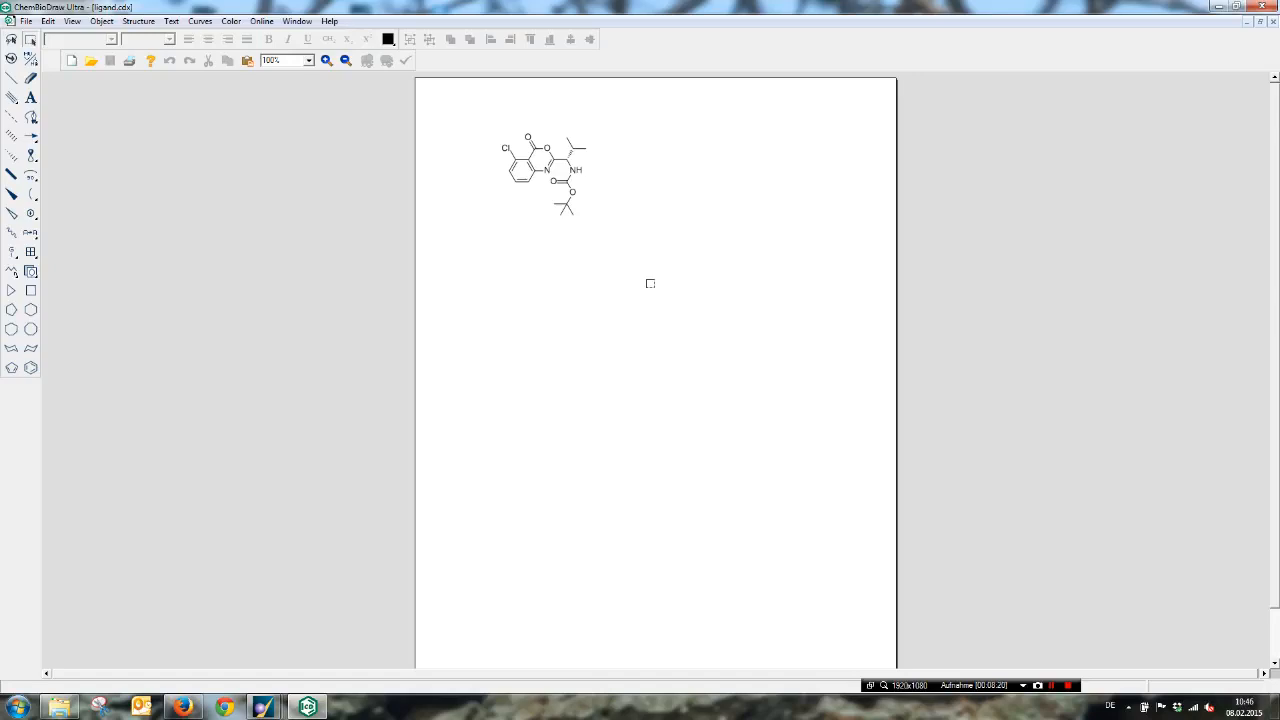
pyautogui.moveTo(446, 117); pyautogui.dragTo(655, 292)
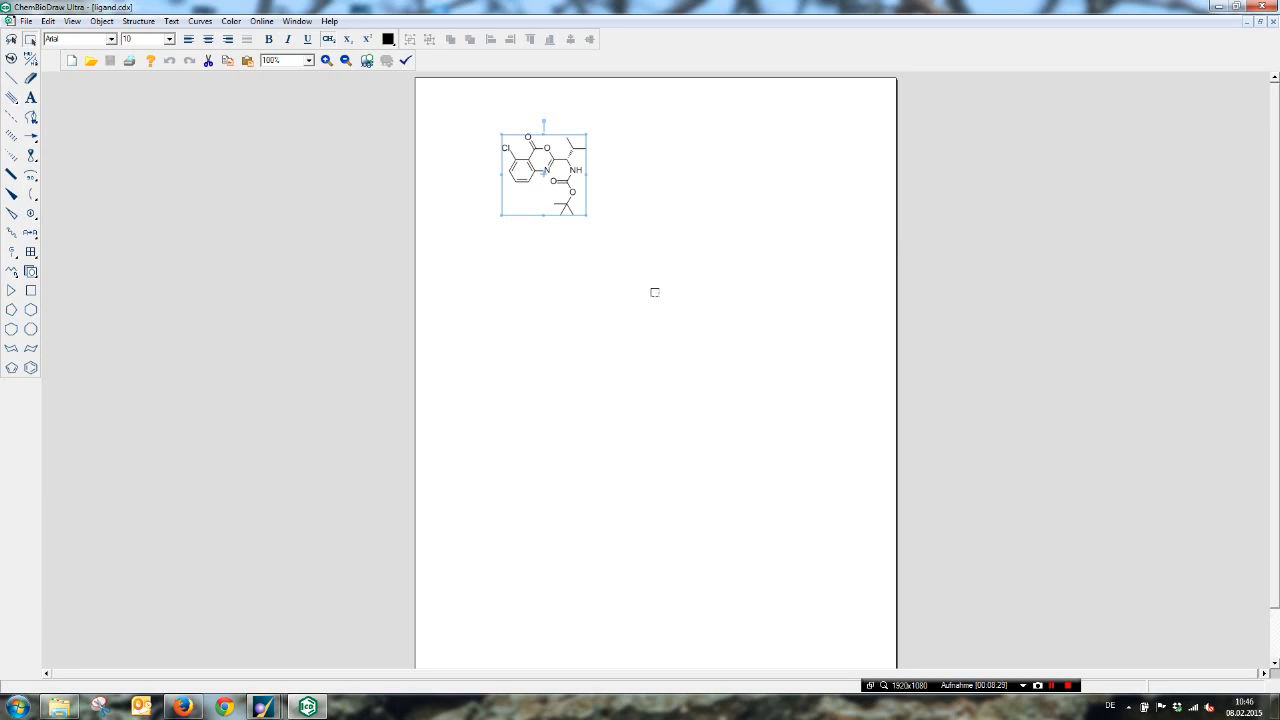
pyautogui.click(1219, 6)
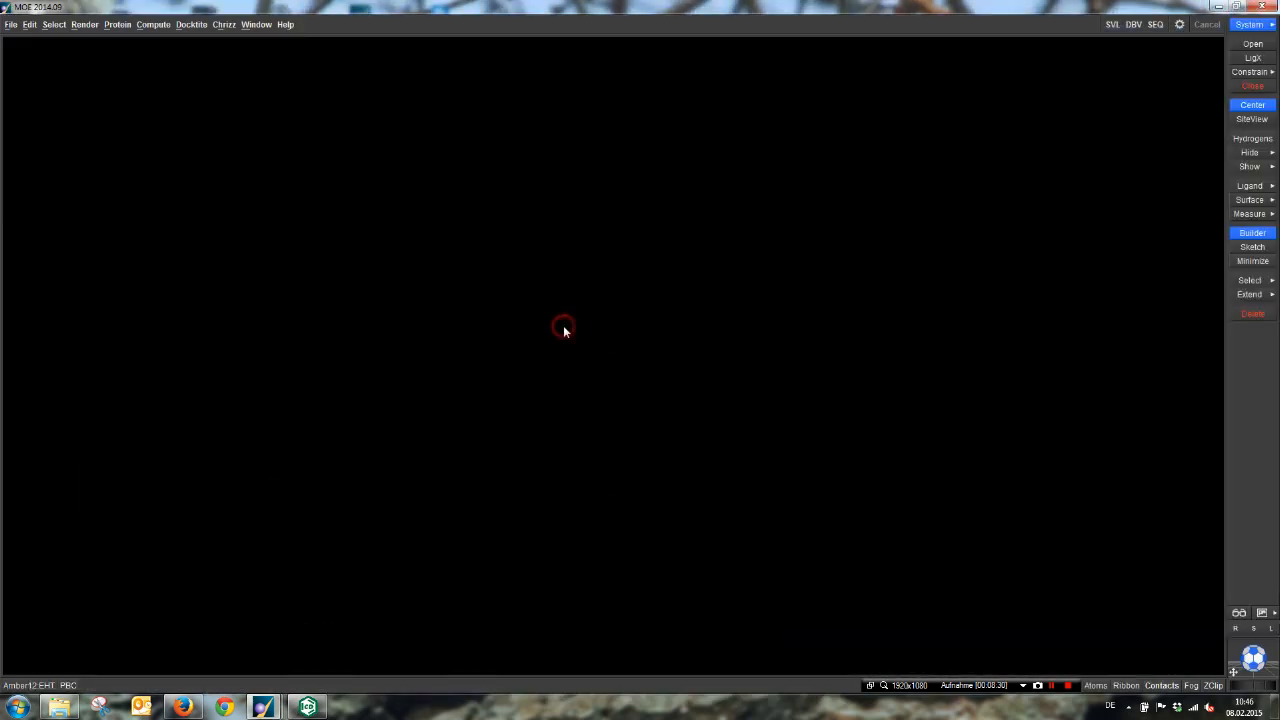
# Paste the copied ligand into the empty MOE system and run an energy minimization on it.
pyautogui.hotkey('ctrl', 'v')
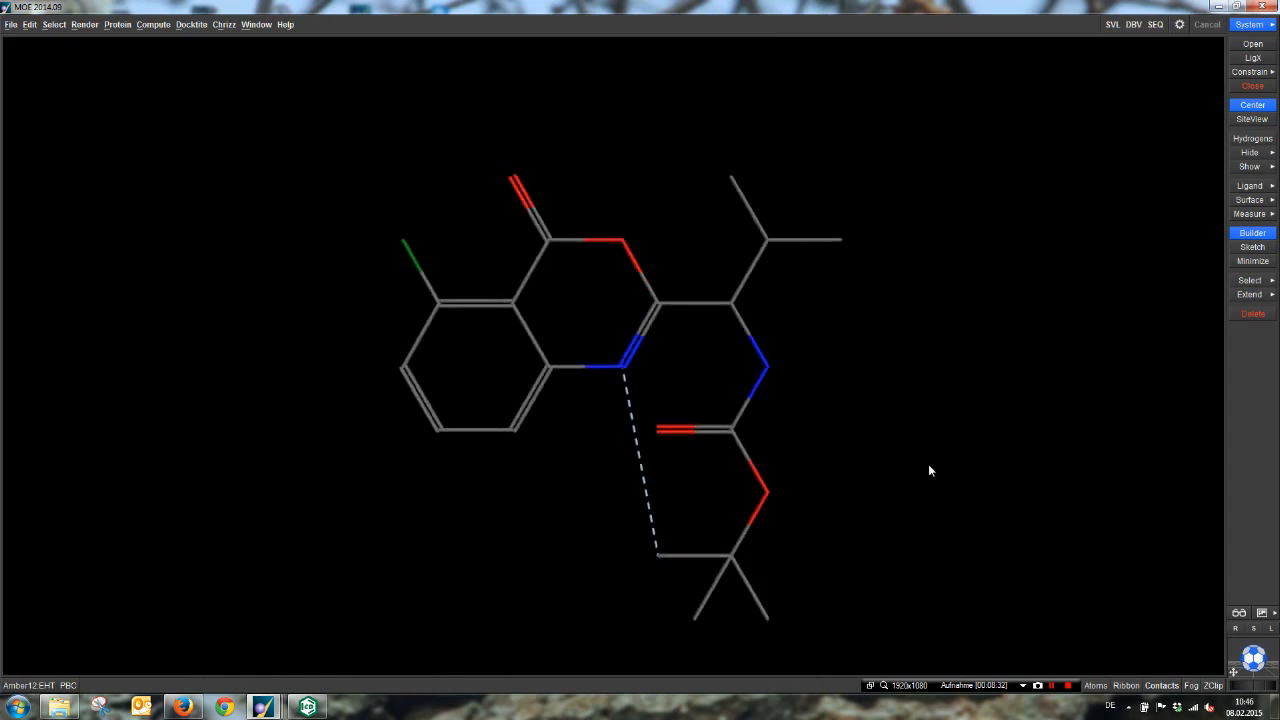
pyautogui.moveTo(932, 419); pyautogui.dragTo(871, 395, button='middle')
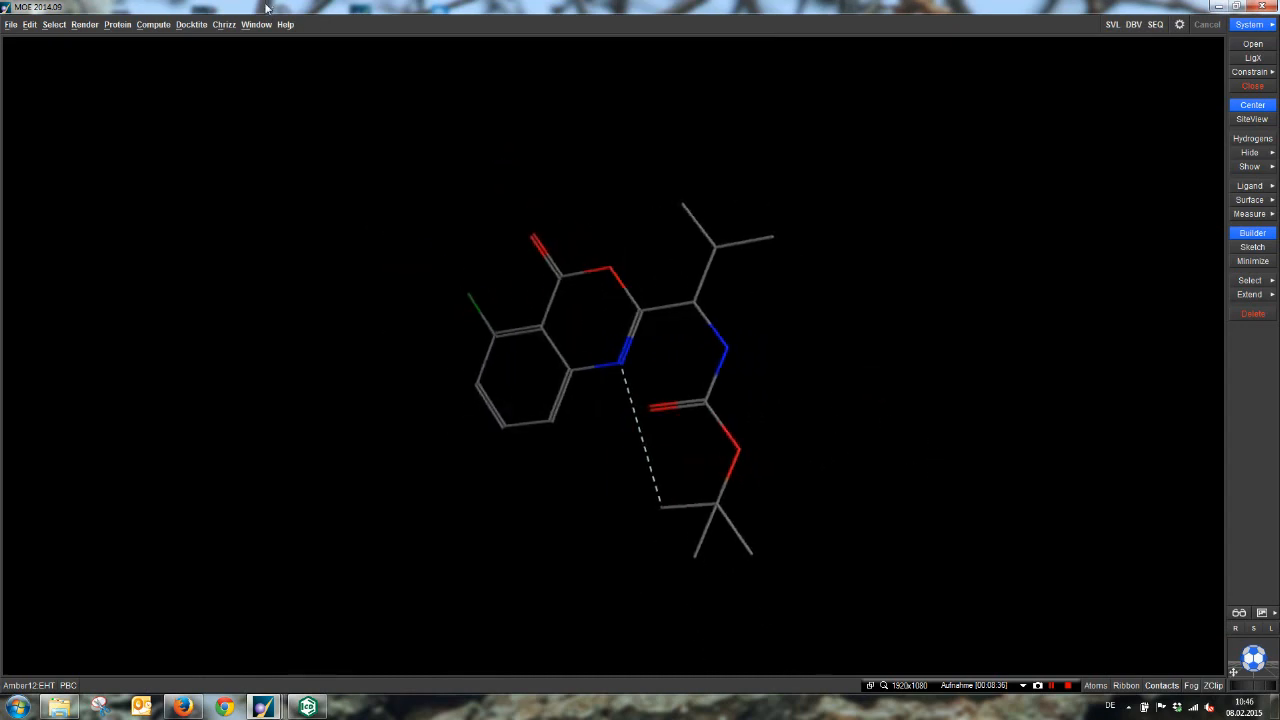
pyautogui.click(153, 24)
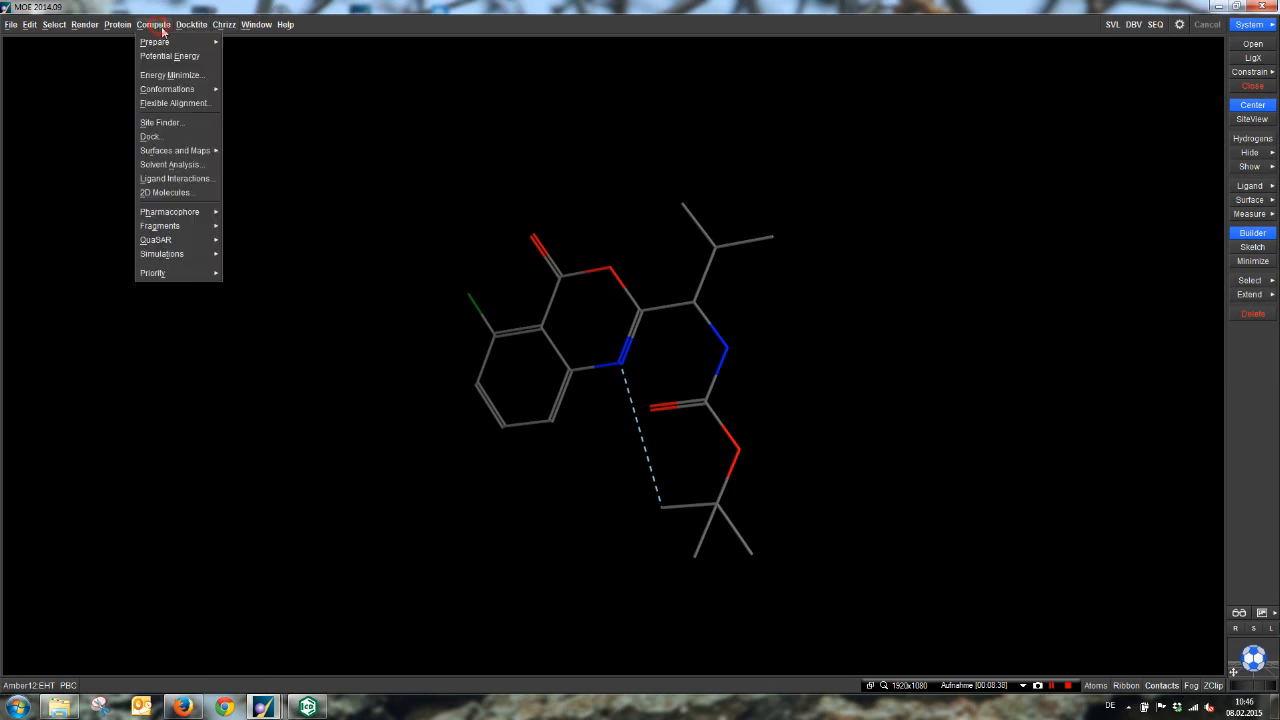
pyautogui.click(170, 74)
pyautogui.click(544, 495)
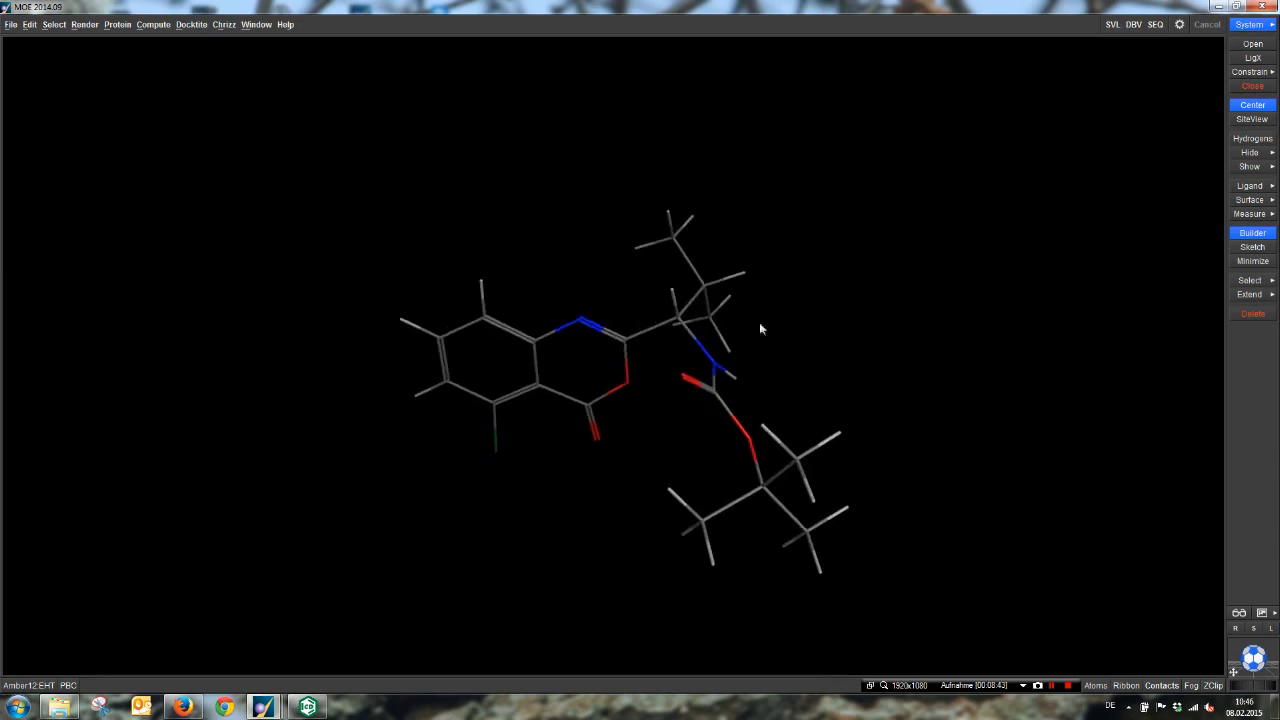
# Check the R/S configuration of the stereocenter carbon between the benzoxazinone ring and the carbamate nitrogen in the Builder.
pyautogui.click(680, 318)
pyautogui.click(1238, 233)
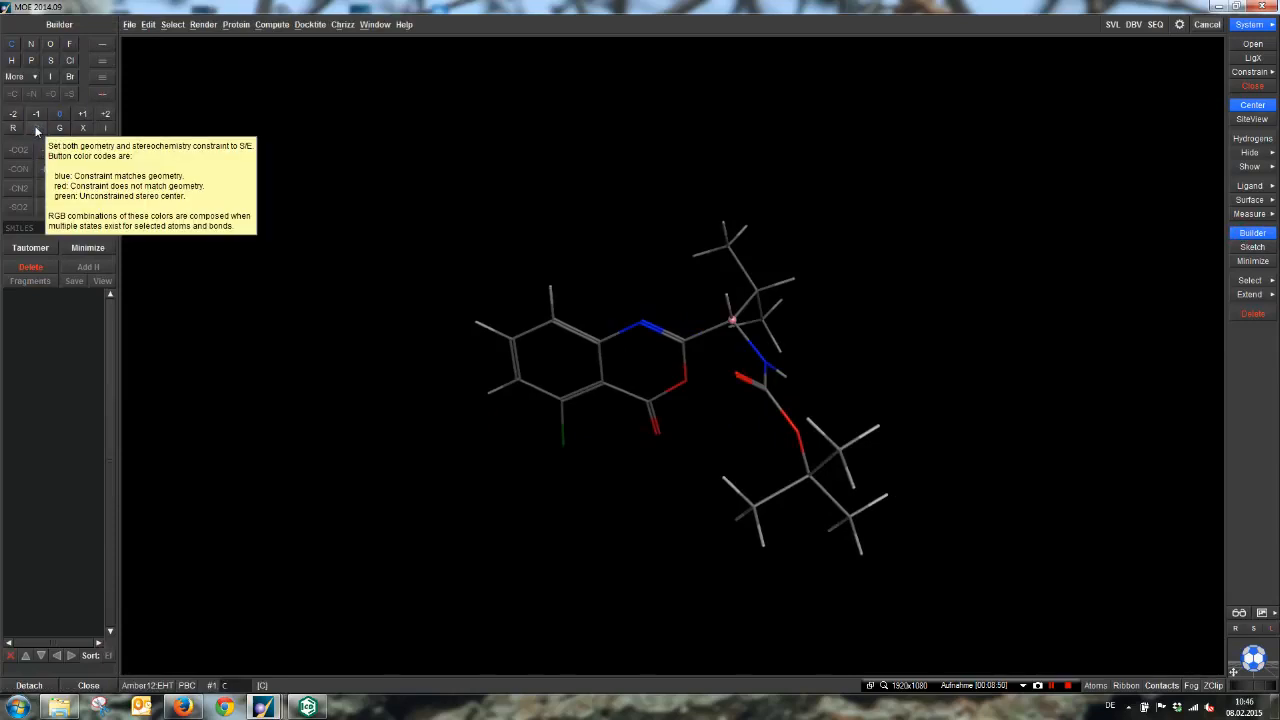
pyautogui.click(99, 686)
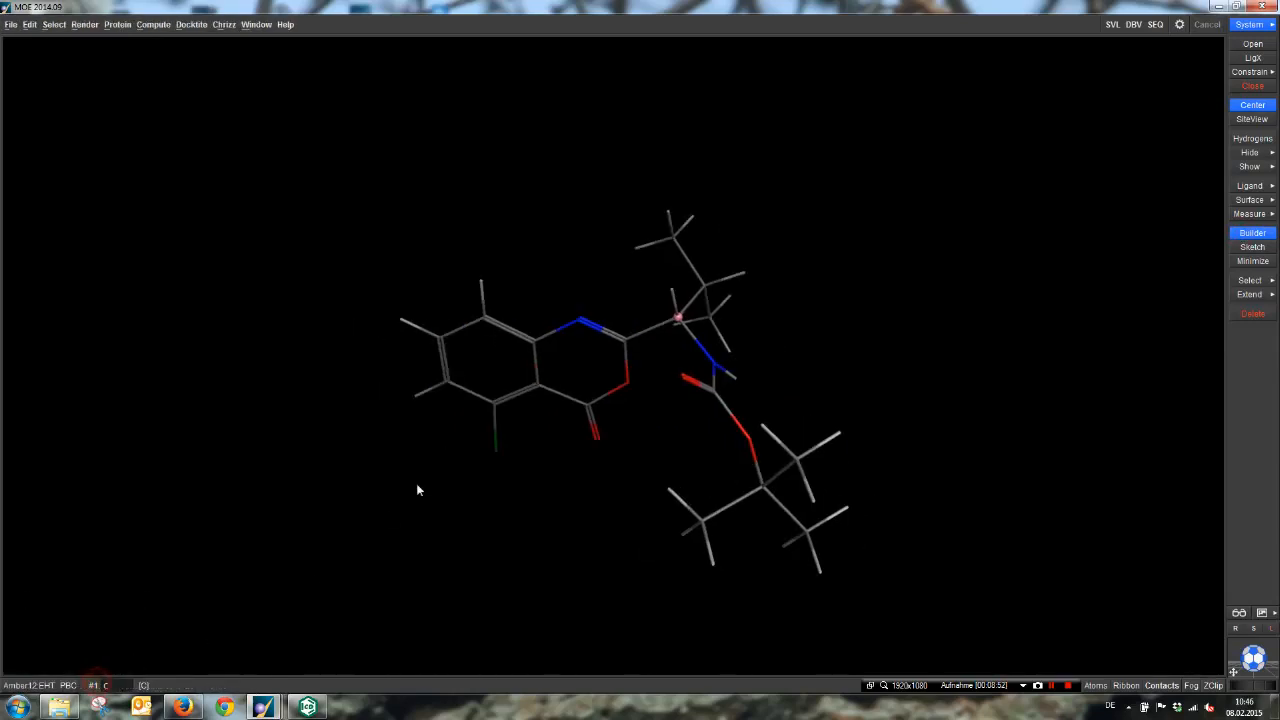
pyautogui.moveTo(866, 583); pyautogui.dragTo(903, 463, button='middle')
# Add the minimized ligand from the system as a new entry in the mol field of ligands.mdb and check the stored structure.
pyautogui.moveTo(308, 690)
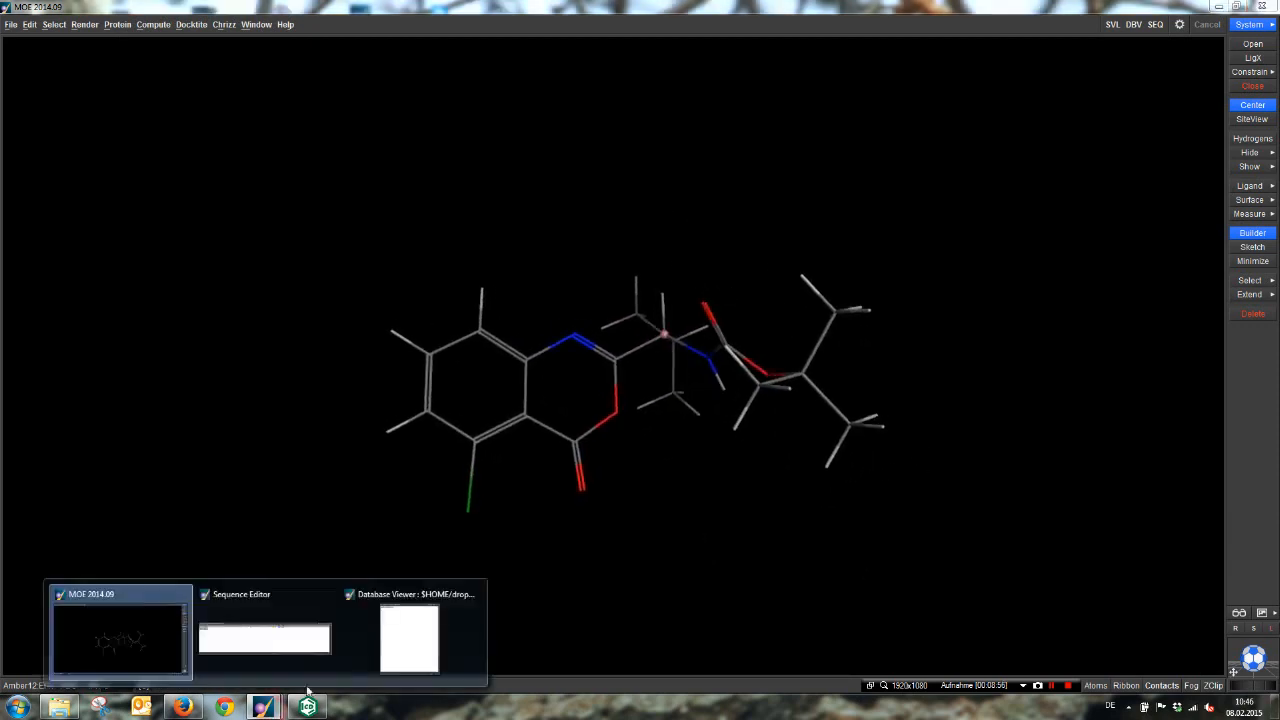
pyautogui.click(405, 640)
pyautogui.moveTo(866, 40); pyautogui.dragTo(936, 70)
pyautogui.click(888, 87)
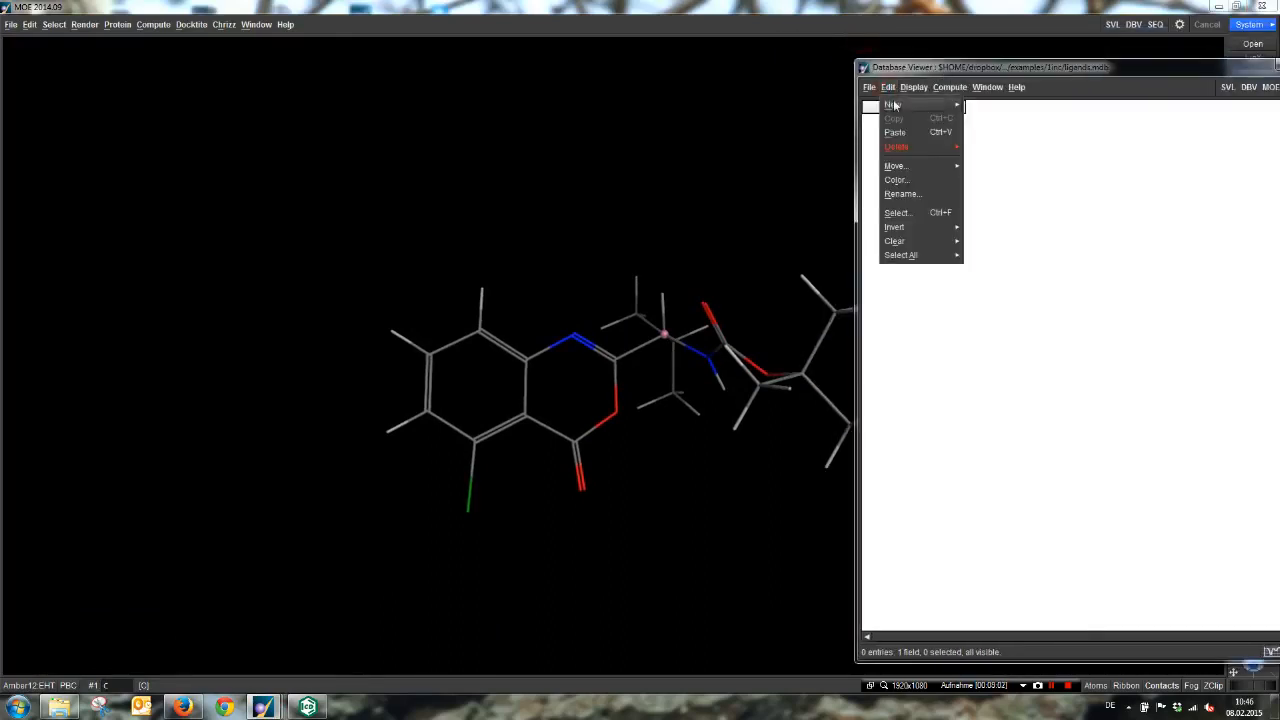
pyautogui.click(899, 106)
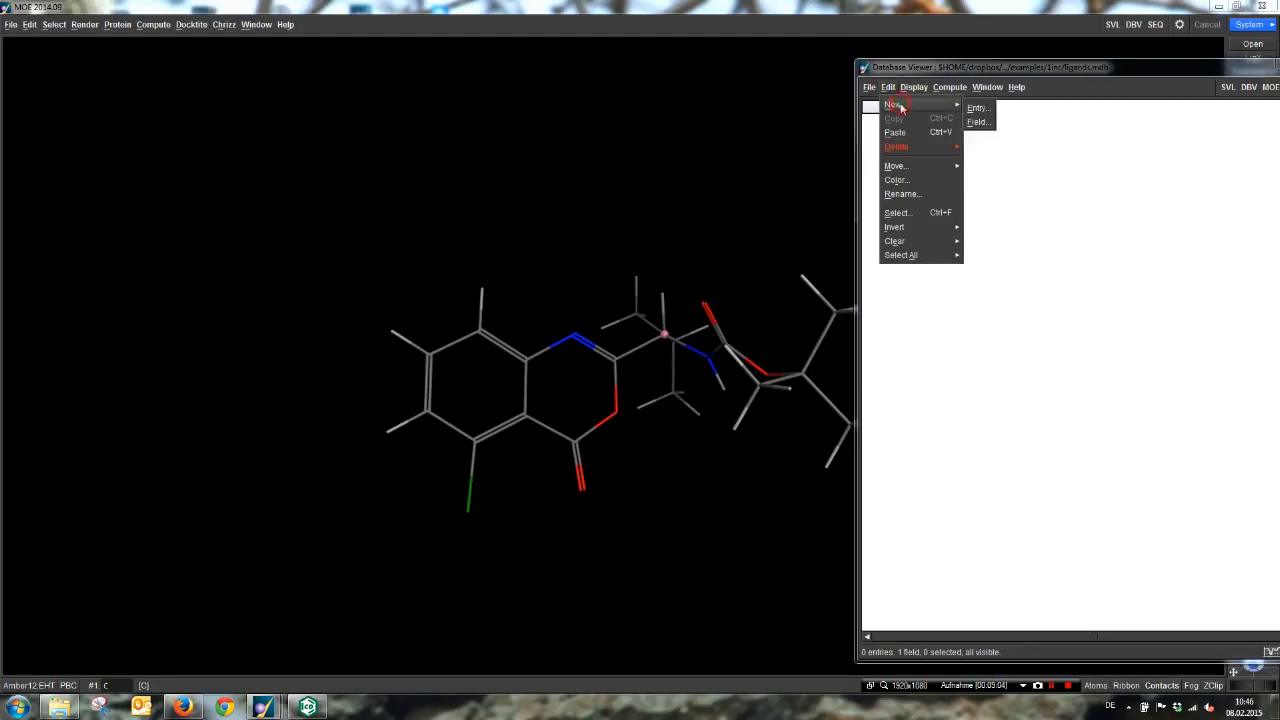
pyautogui.click(979, 109)
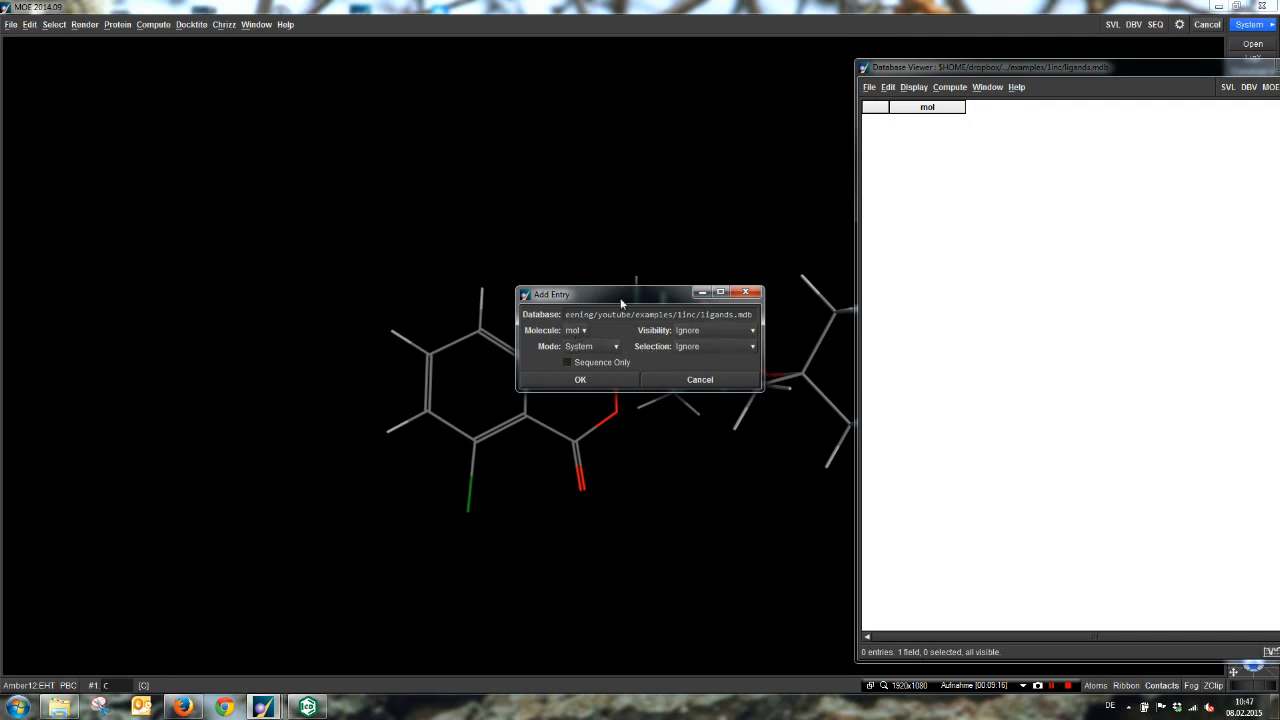
pyautogui.moveTo(623, 296); pyautogui.dragTo(660, 481)
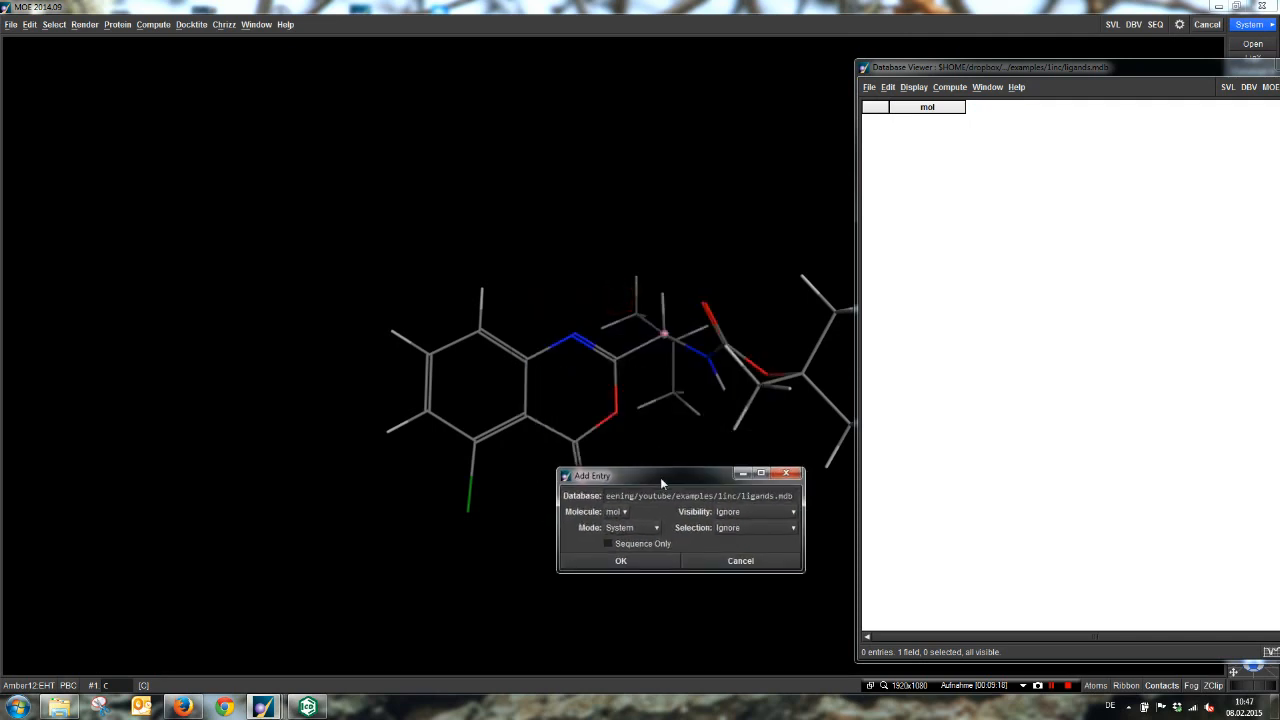
pyautogui.click(625, 562)
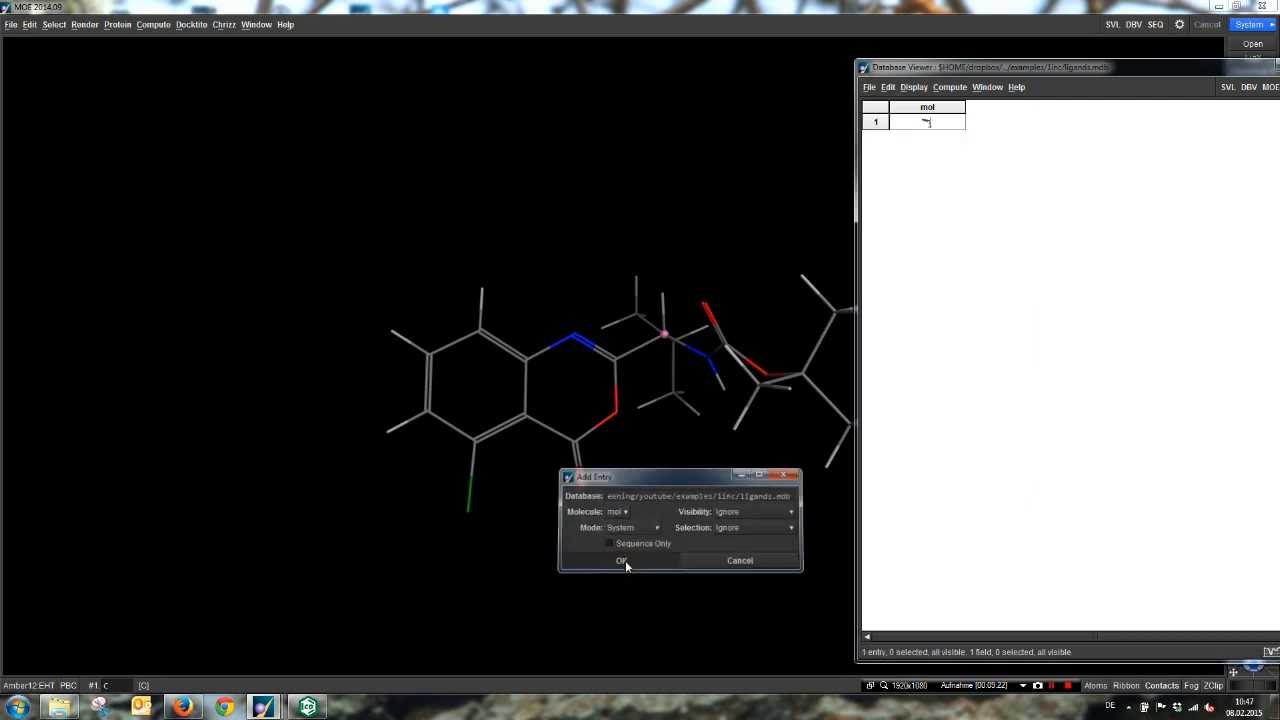
pyautogui.click(940, 122)
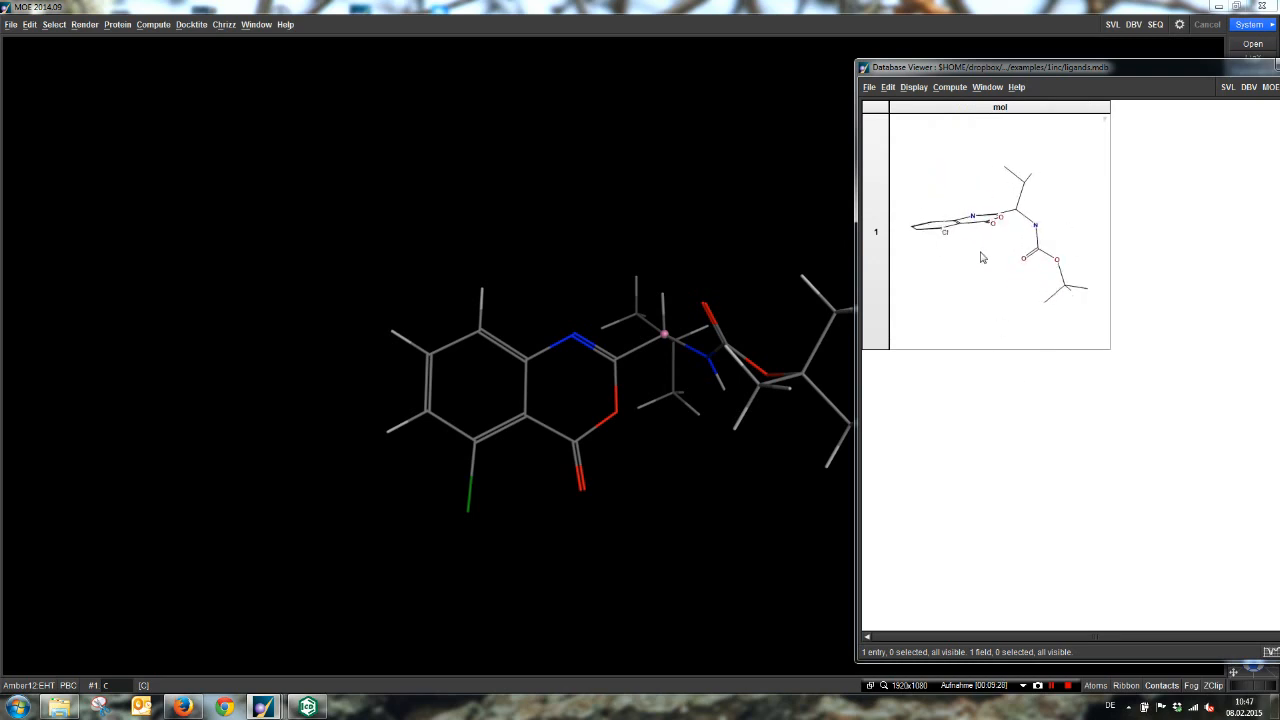
pyautogui.click(1007, 324)
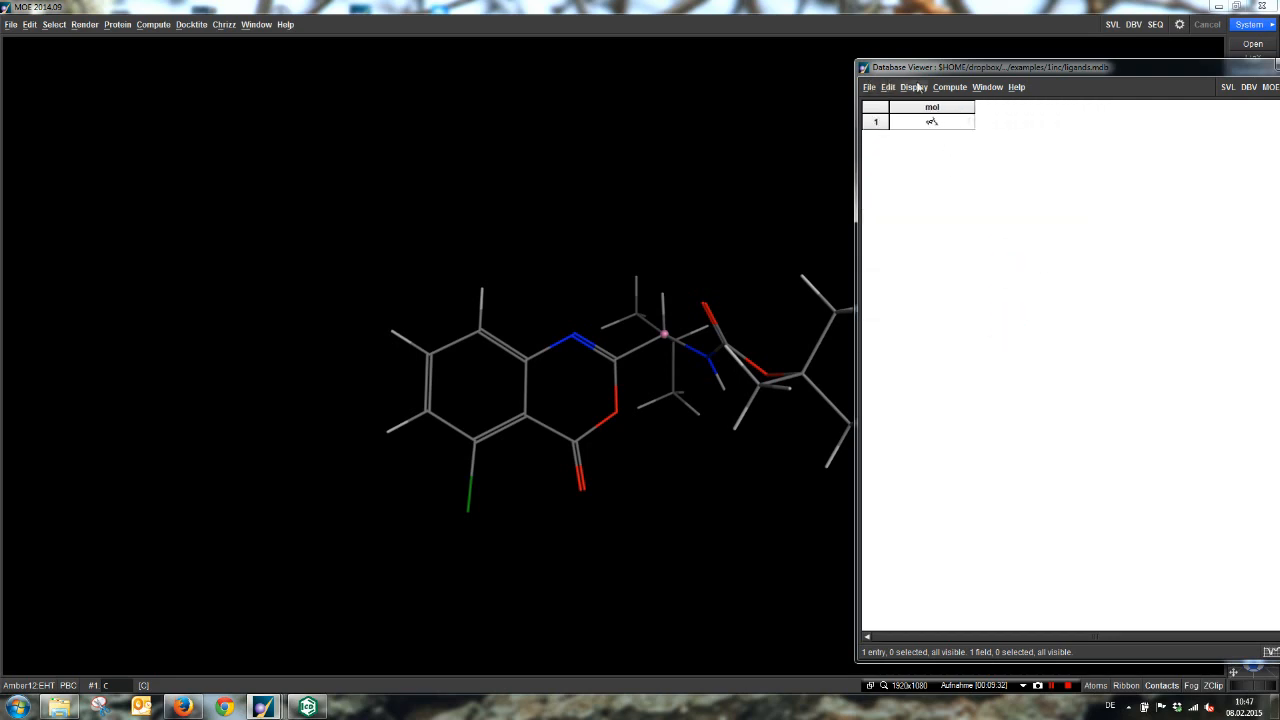
# Close the ligands.mdb database viewer and clear the molecular data, deleting graphics objects and resetting the view.
pyautogui.moveTo(1083, 71); pyautogui.dragTo(955, 70)
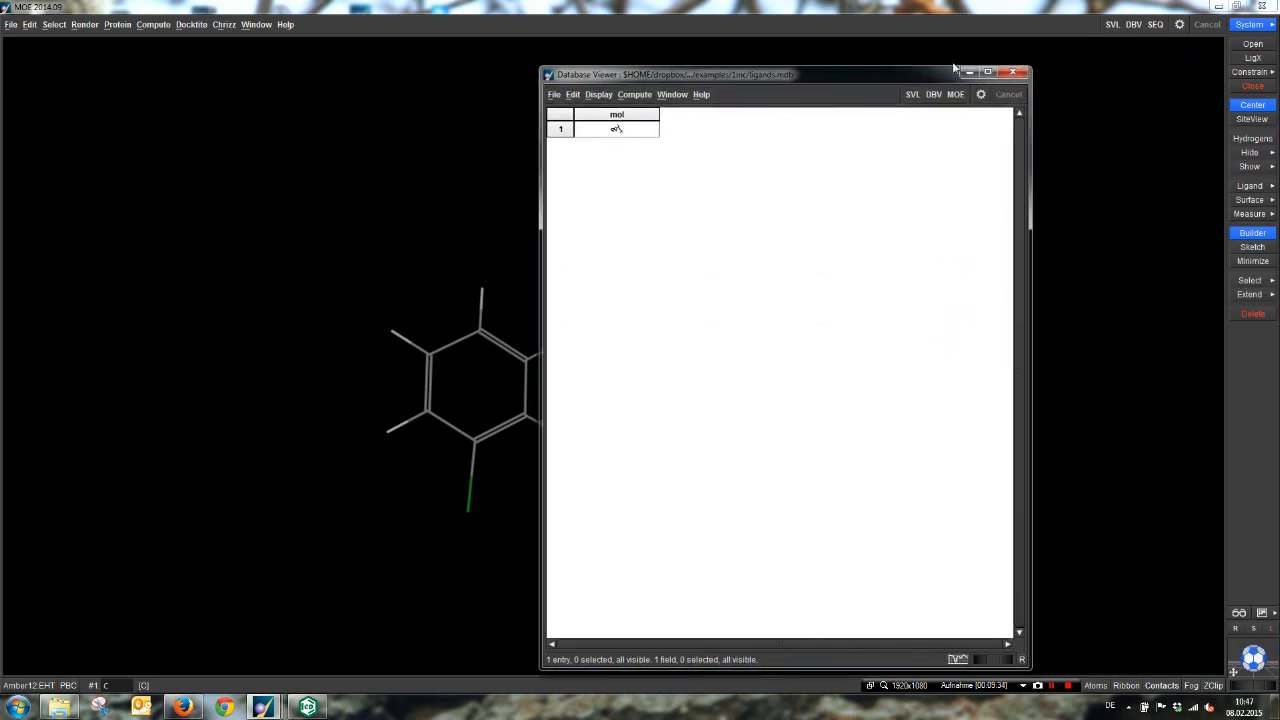
pyautogui.click(1013, 72)
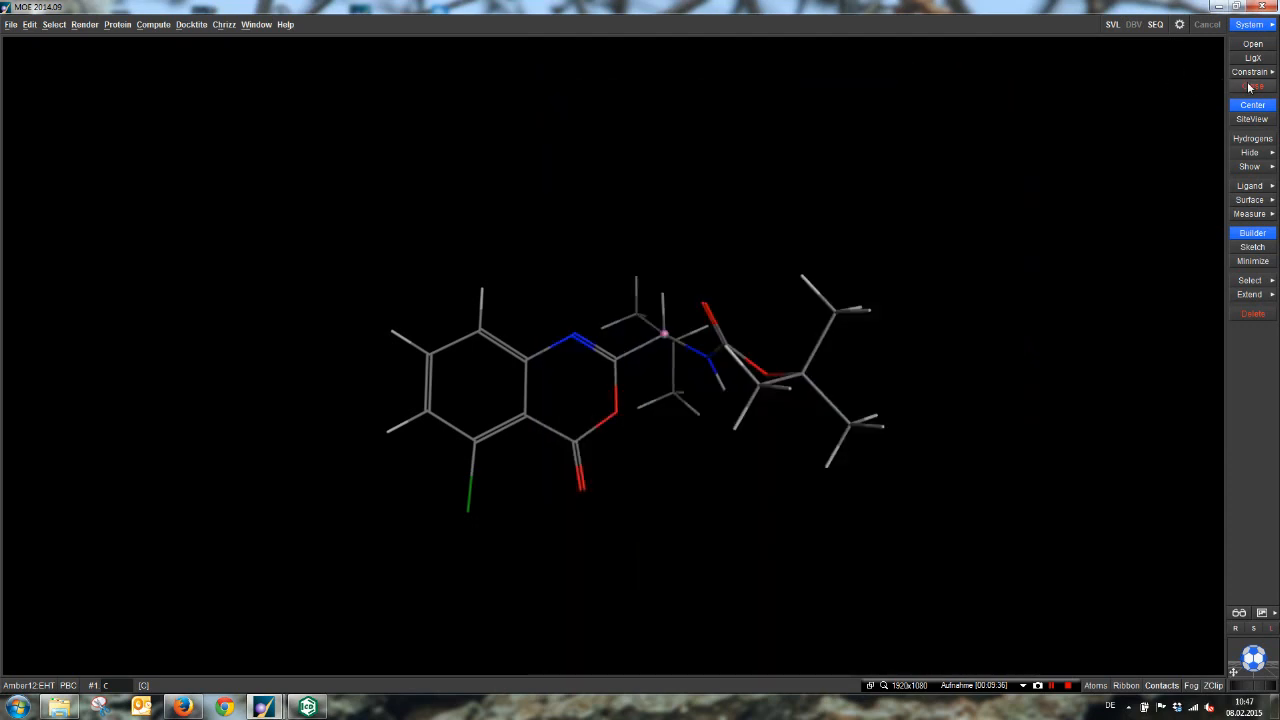
pyautogui.click(1249, 88)
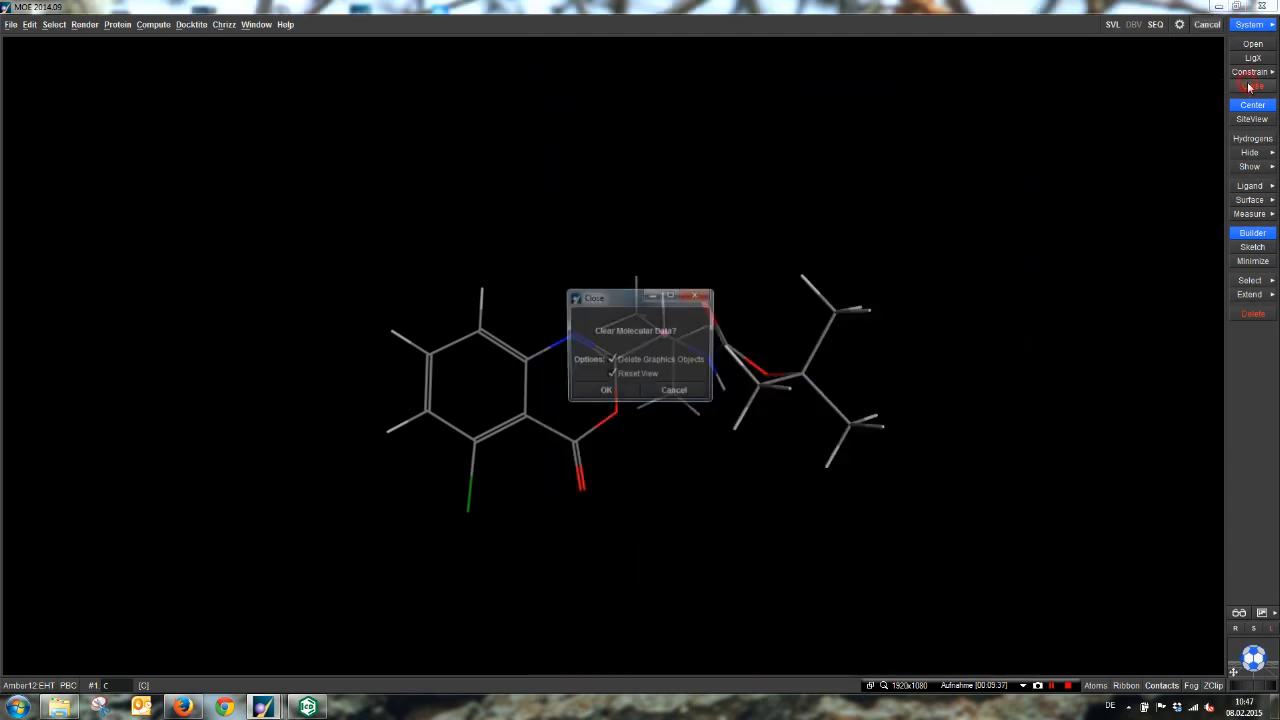
pyautogui.click(602, 392)
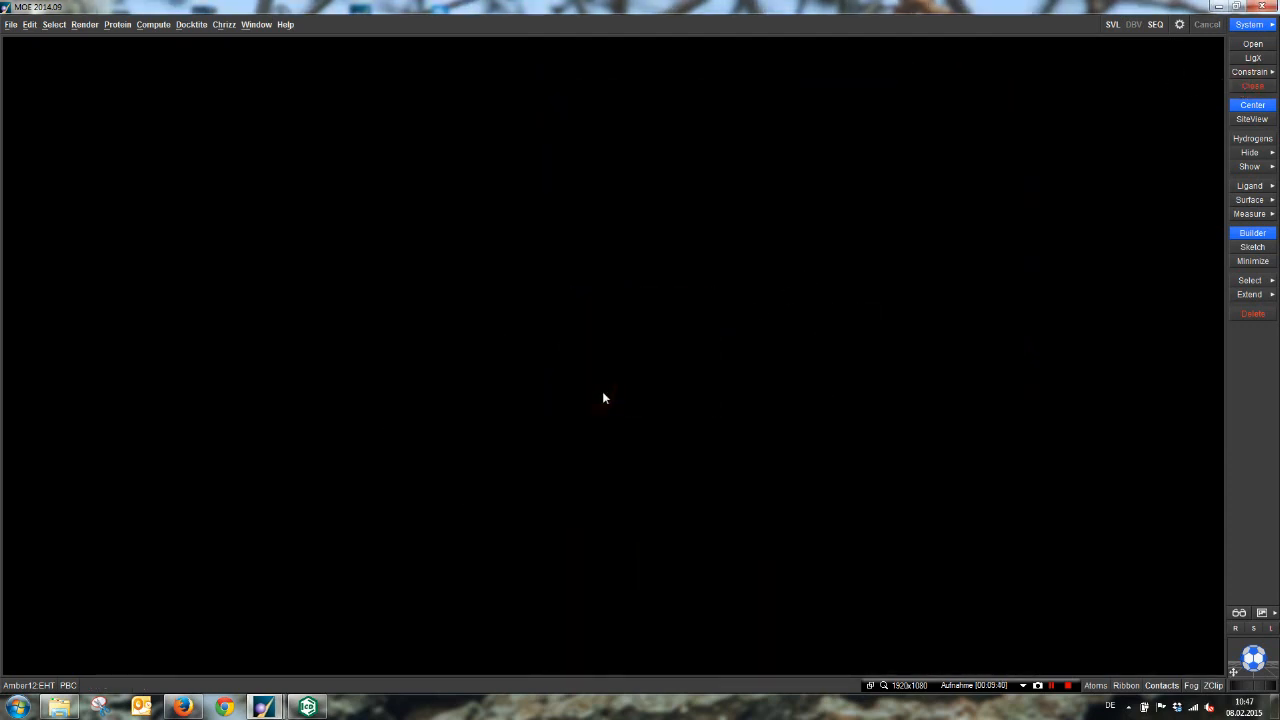
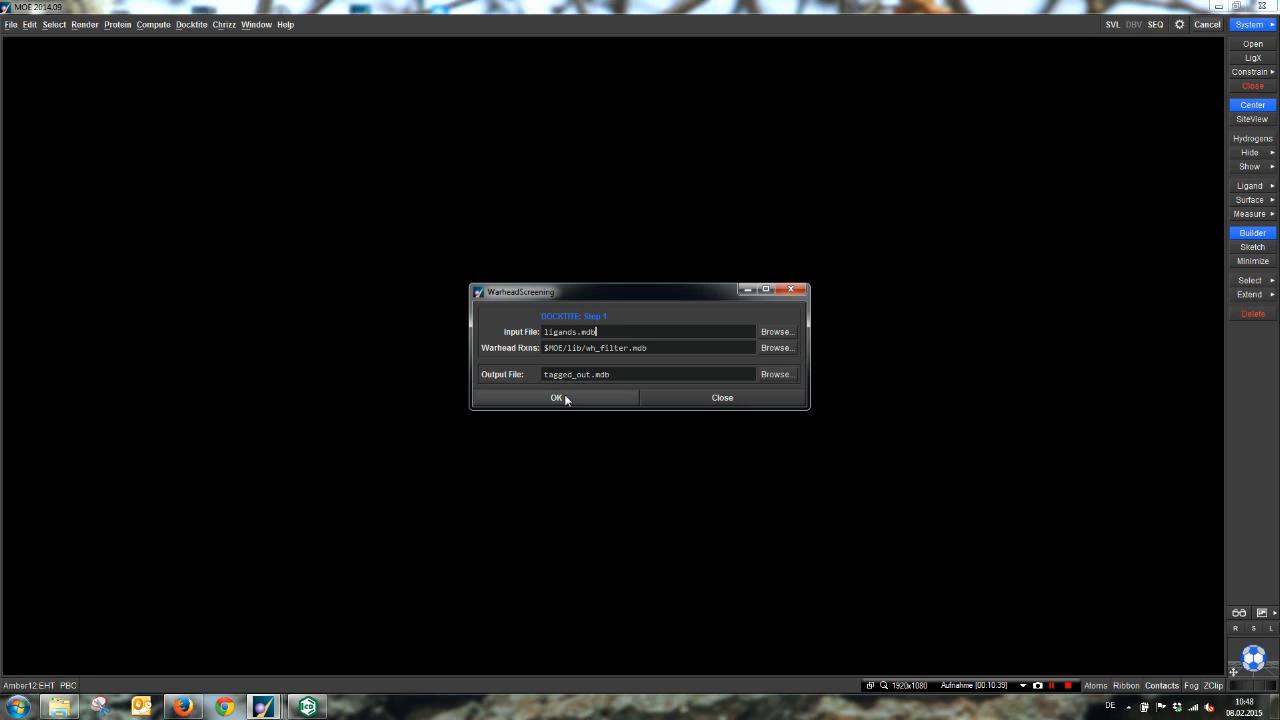
# Run Docktite Warhead Screening on ligands.mdb with $MOE/lib/wh_filter.mdb into tagged_out.mdb, and inspect the outmol, rule and inmol fields.
pyautogui.click(558, 397)
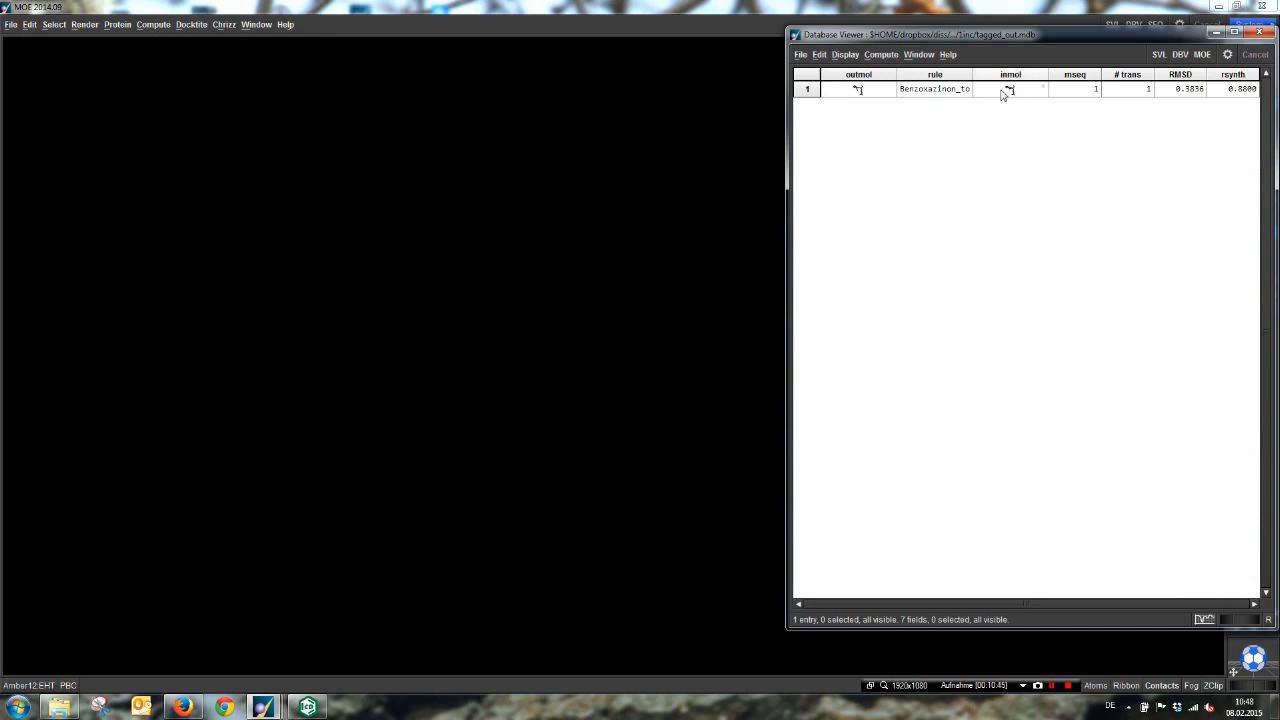
pyautogui.moveTo(1001, 90); pyautogui.dragTo(1133, 283)
pyautogui.moveTo(1105, 195); pyautogui.dragTo(1126, 123, button='middle')
pyautogui.moveTo(872, 216); pyautogui.dragTo(979, 203)
pyautogui.moveTo(957, 203)
pyautogui.mouseDown(button='middle')
pyautogui.moveTo(931, 123)
pyautogui.moveTo(953, 172)
pyautogui.moveTo(953, 262)
pyautogui.moveTo(920, 249)
pyautogui.moveTo(940, 200)
pyautogui.moveTo(982, 205)
pyautogui.moveTo(942, 226)
pyautogui.moveTo(957, 202)
pyautogui.moveTo(942, 218)
pyautogui.mouseUp(button='middle')
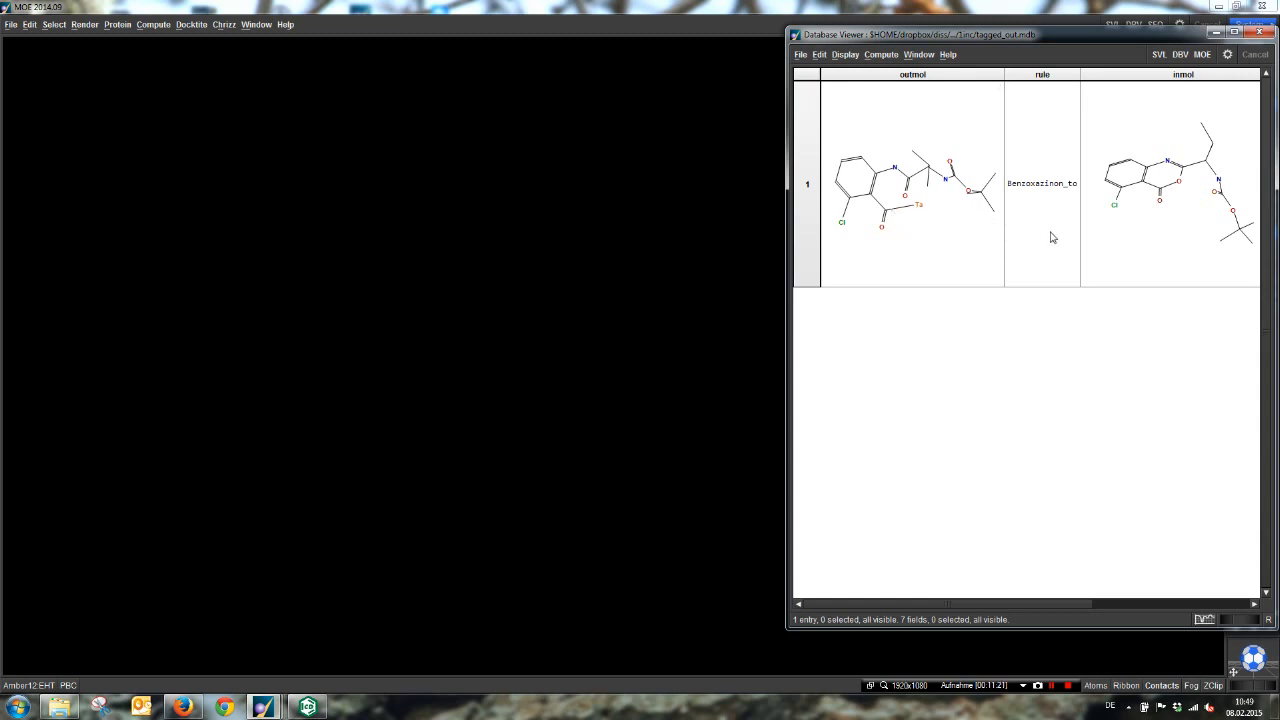
pyautogui.moveTo(958, 268); pyautogui.dragTo(928, 176)
pyautogui.moveTo(1006, 171); pyautogui.dragTo(1117, 174)
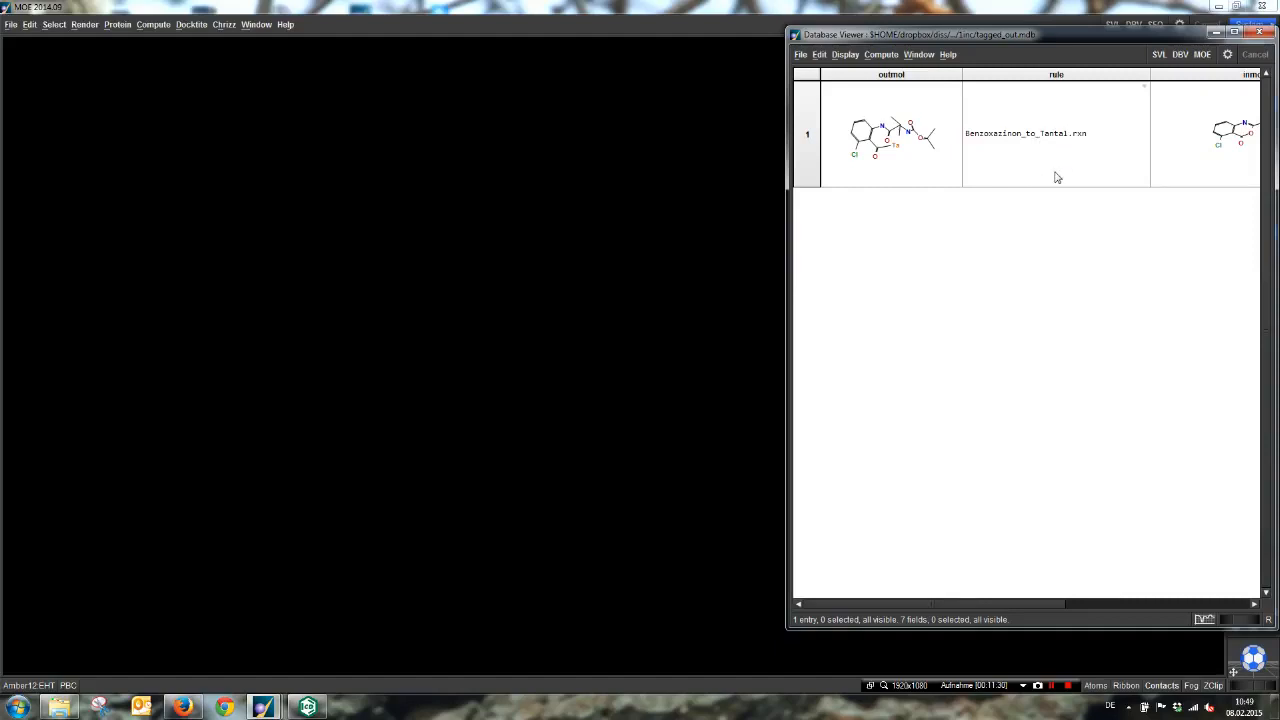
pyautogui.click(1260, 33)
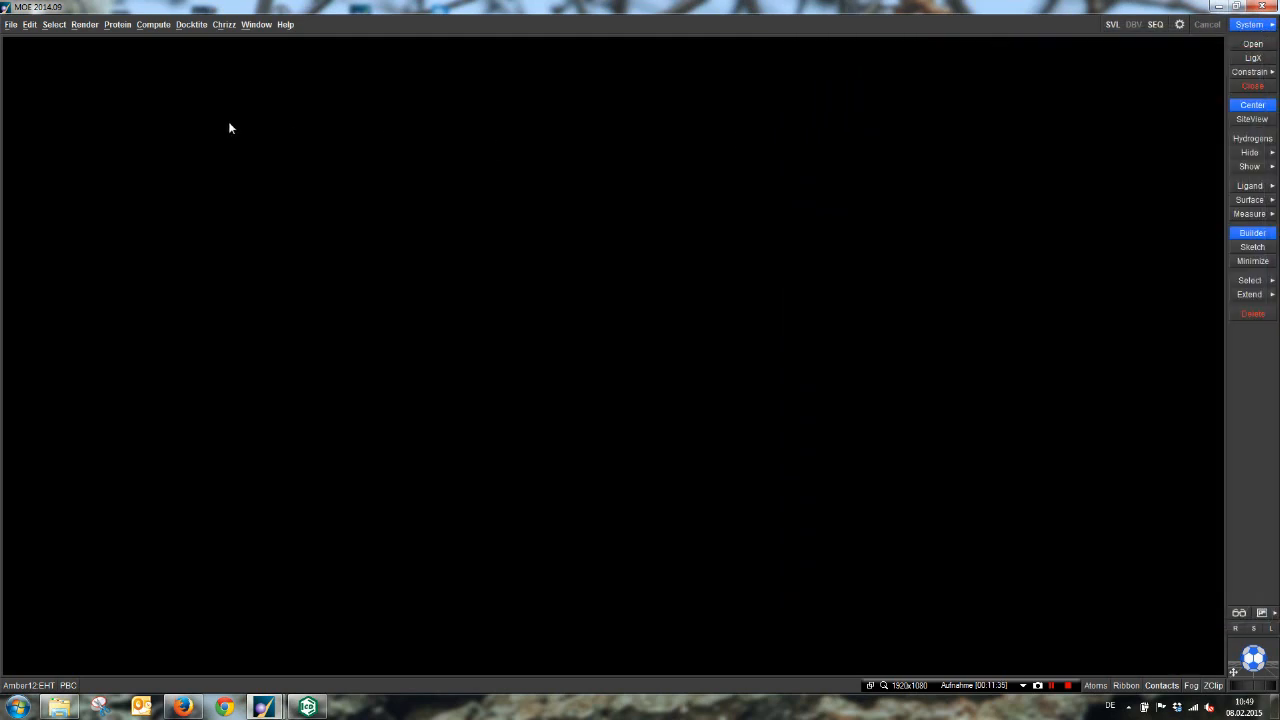
# Run Docktite Sidechain Attachment with receptor covrec_prep.moe and input tagged_out.mdb, writing attached_ligands.mdb and docktite.ph4.
pyautogui.click(164, 25)
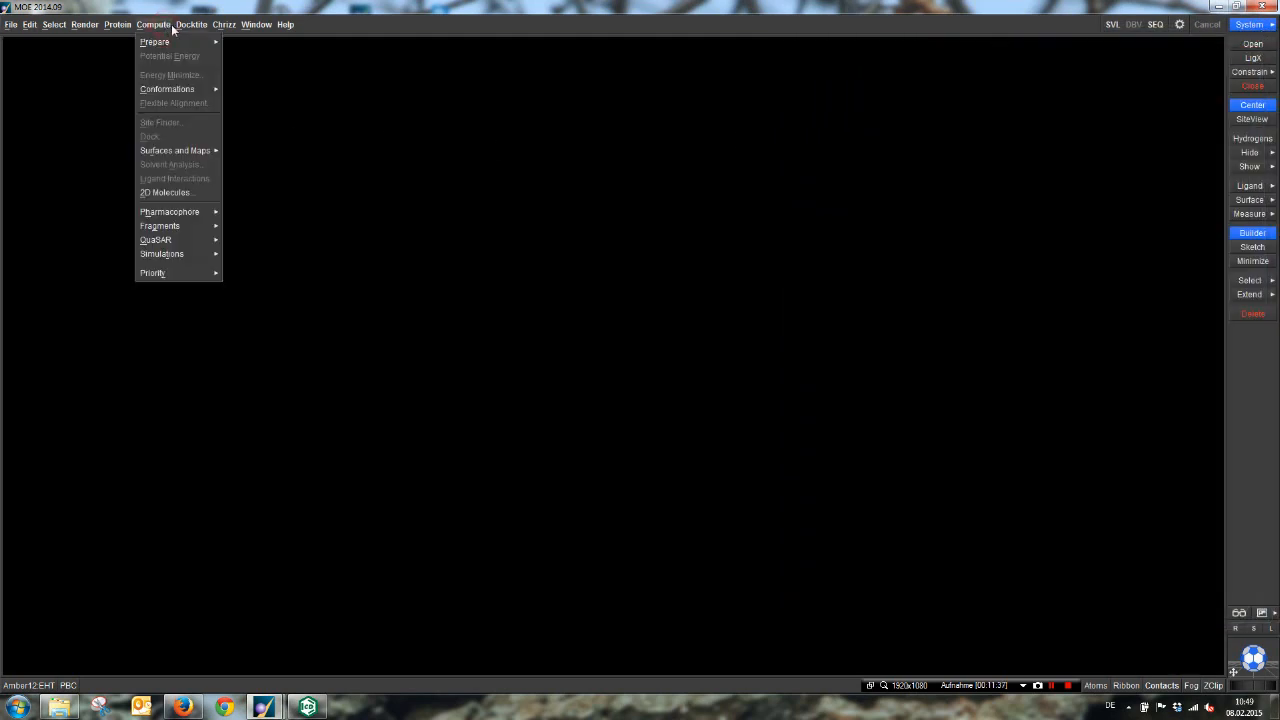
pyautogui.moveTo(192, 25)
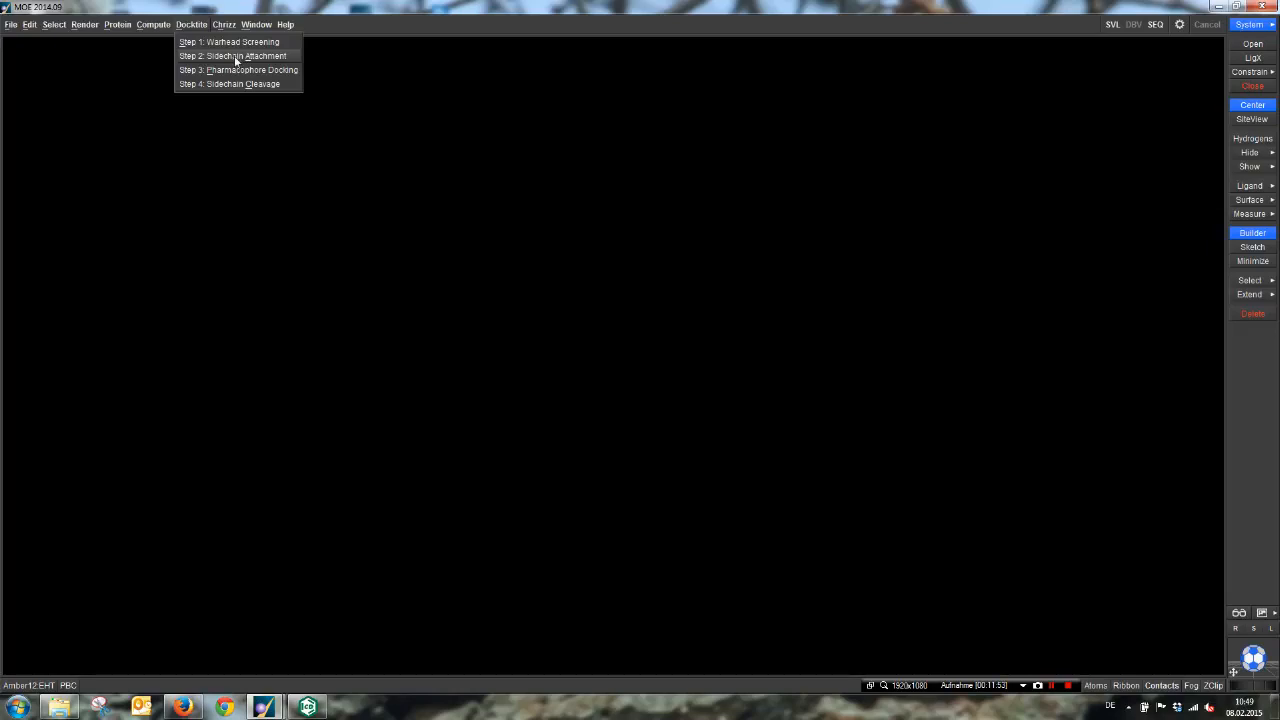
pyautogui.click(236, 58)
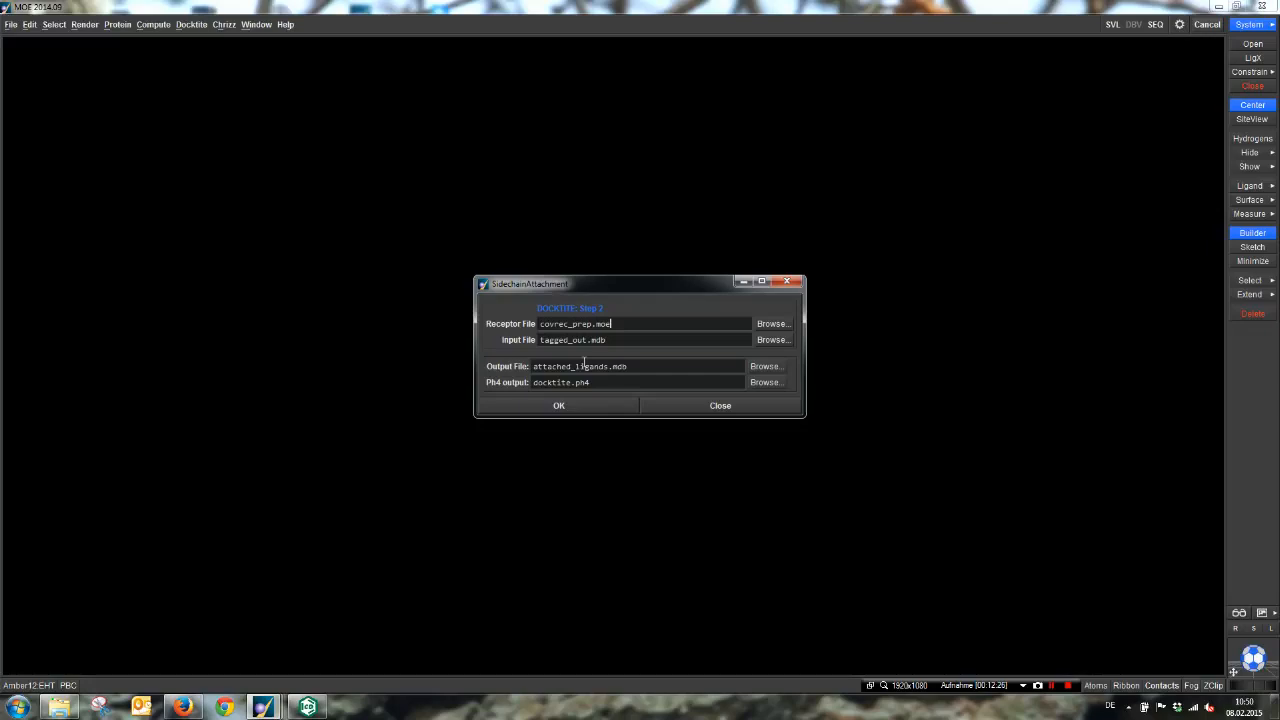
pyautogui.click(559, 406)
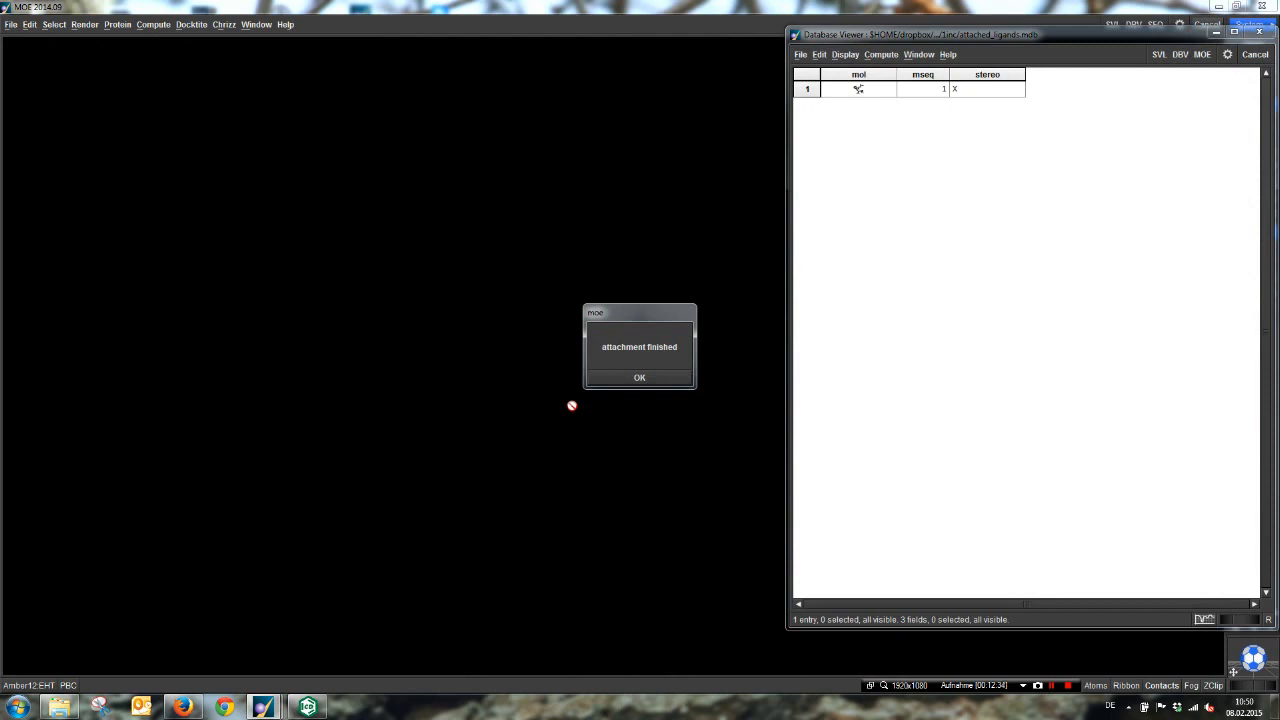
pyautogui.click(648, 376)
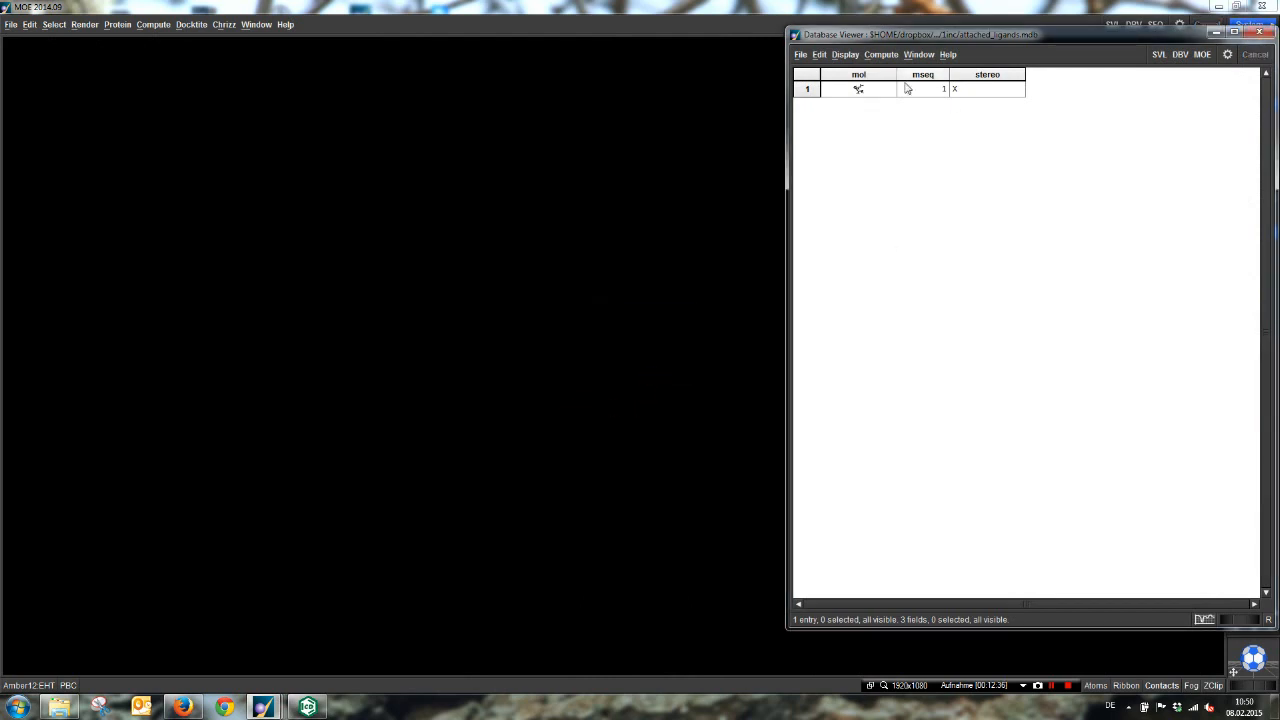
# Enlarge the attached ligand's structure in attached_ligands.mdb and load it into the main 3D view, minimizing the database viewer.
pyautogui.moveTo(874, 92); pyautogui.dragTo(1052, 346)
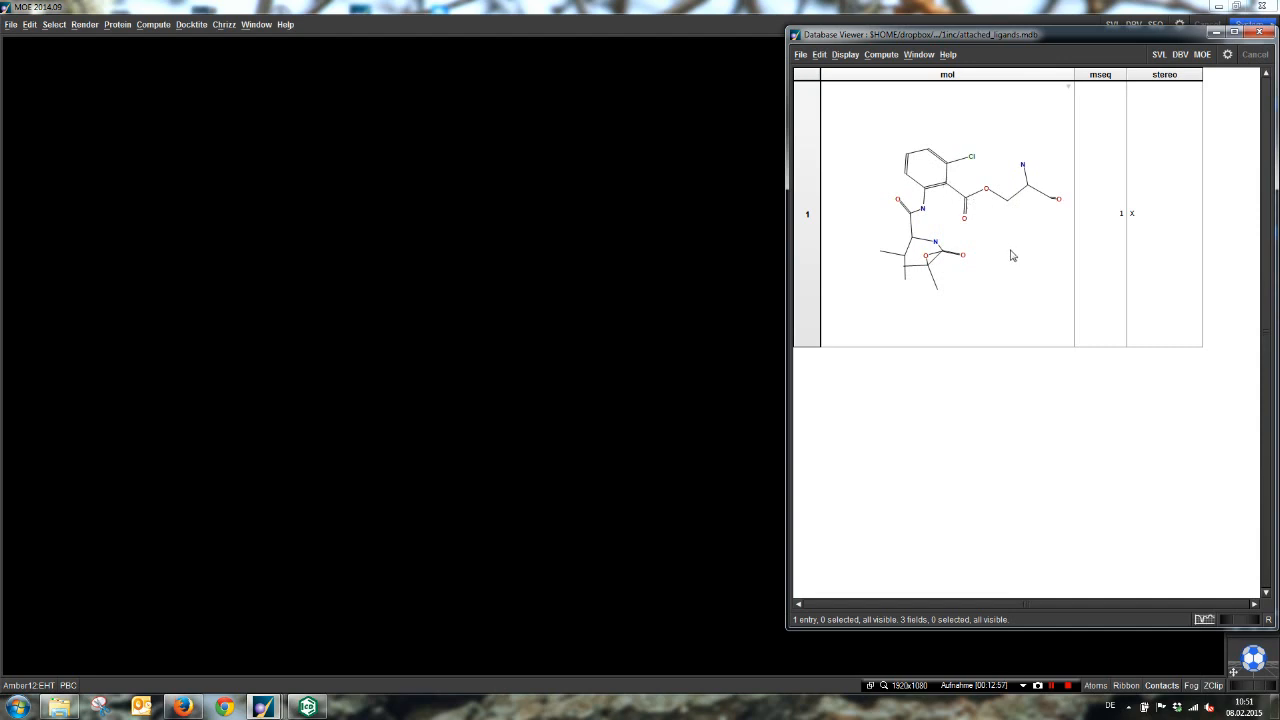
pyautogui.moveTo(928, 248); pyautogui.dragTo(981, 193, button='middle')
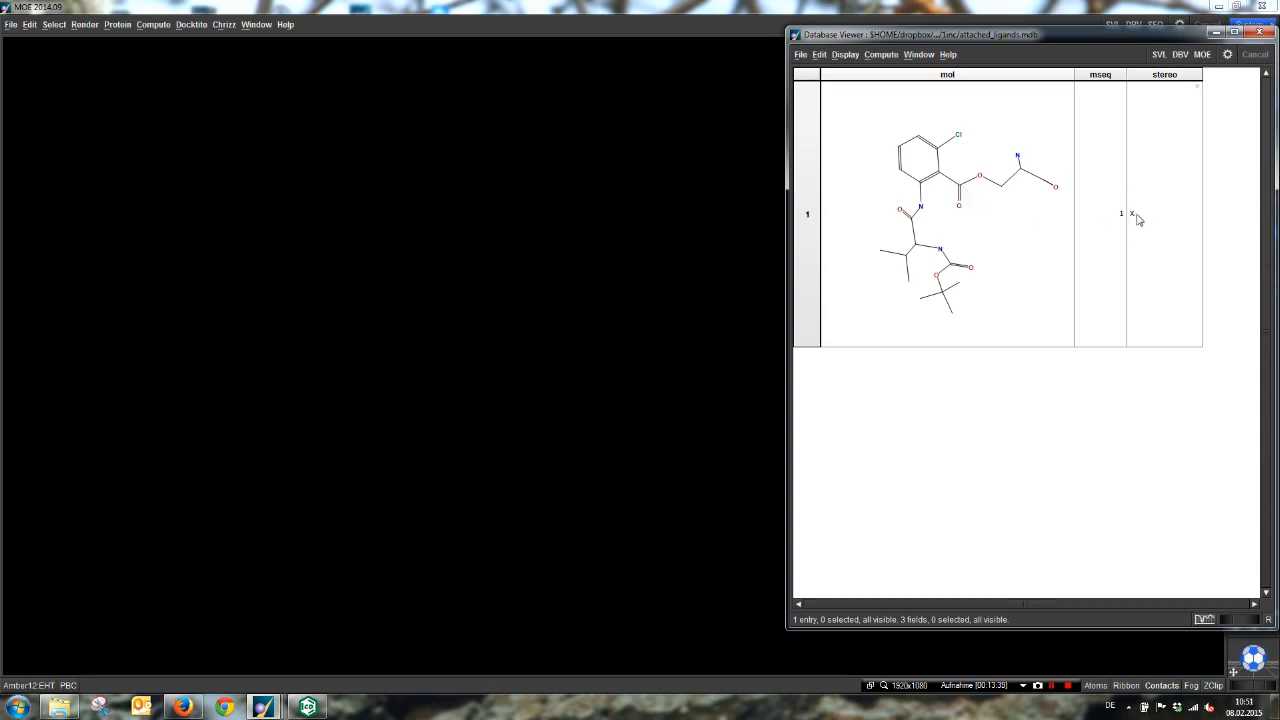
pyautogui.doubleClick(972, 180)
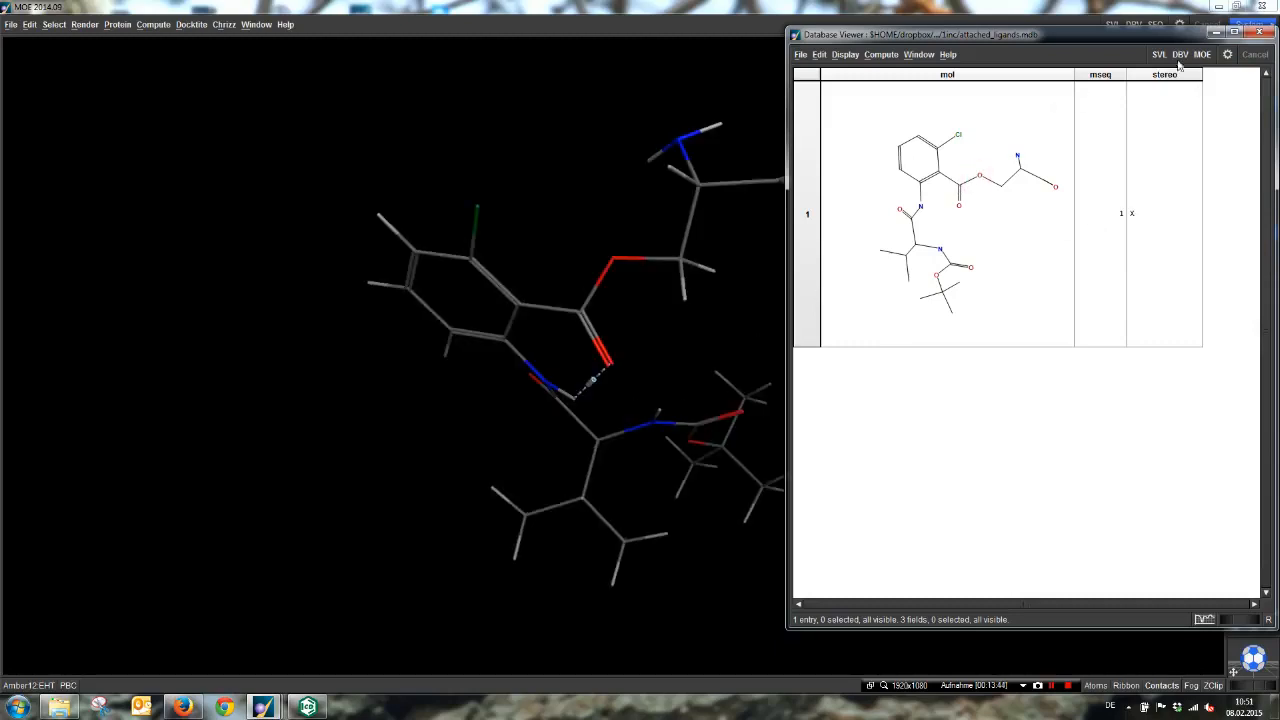
pyautogui.click(1214, 33)
pyautogui.moveTo(889, 337); pyautogui.dragTo(1031, 340, button='middle')
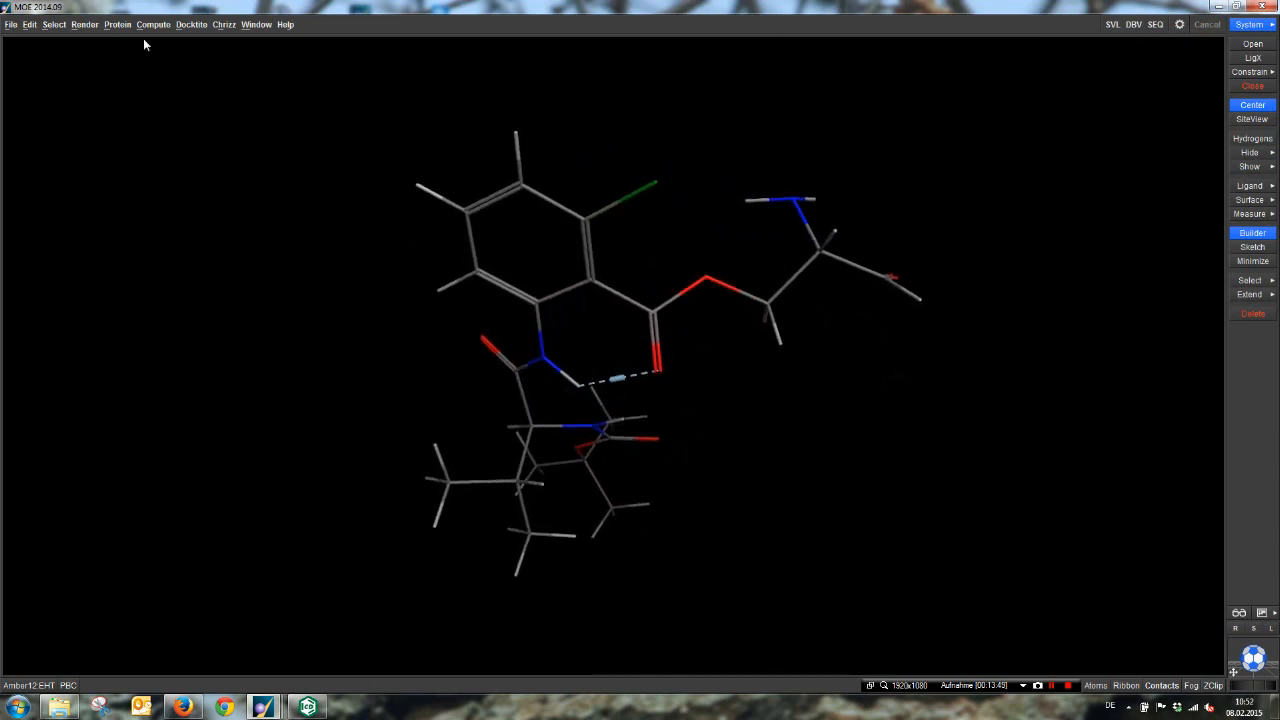
# Open the pharmacophore file docktite.ph4 from the 1INC folder over the attached ligand and inspect its features.
pyautogui.click(12, 25)
pyautogui.click(20, 52)
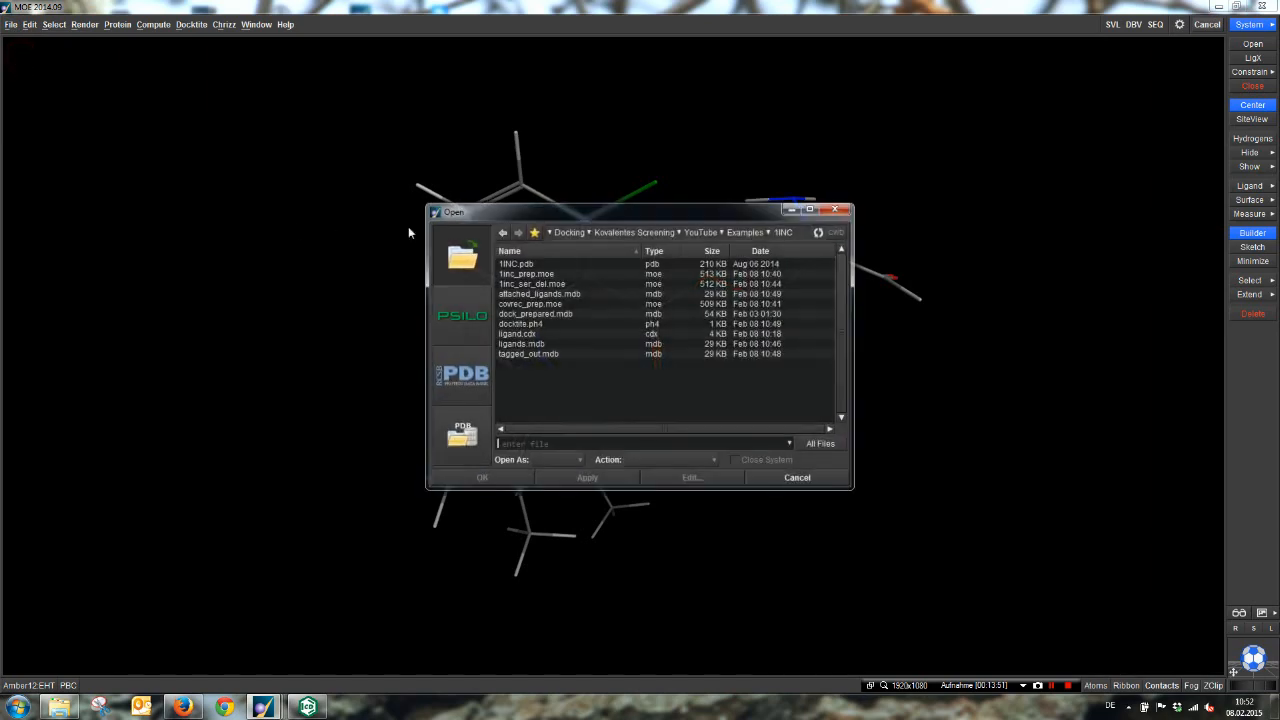
pyautogui.doubleClick(532, 324)
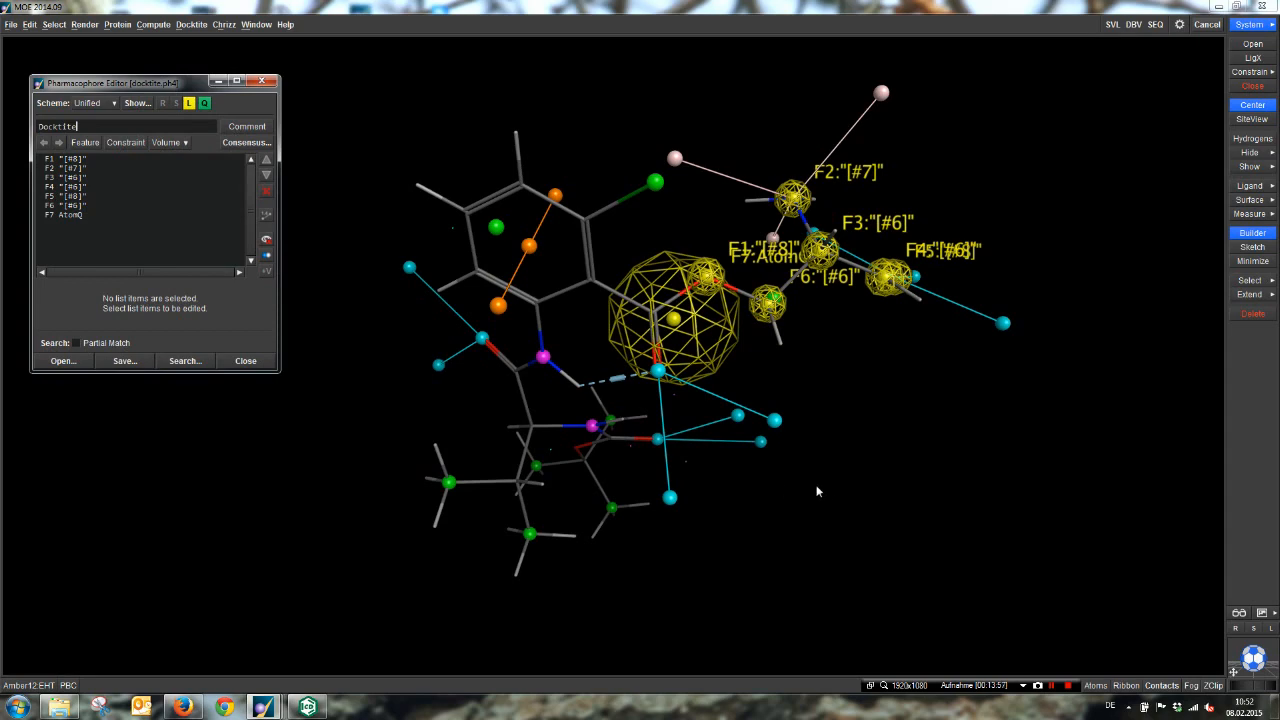
pyautogui.moveTo(921, 405); pyautogui.dragTo(918, 518, button='middle')
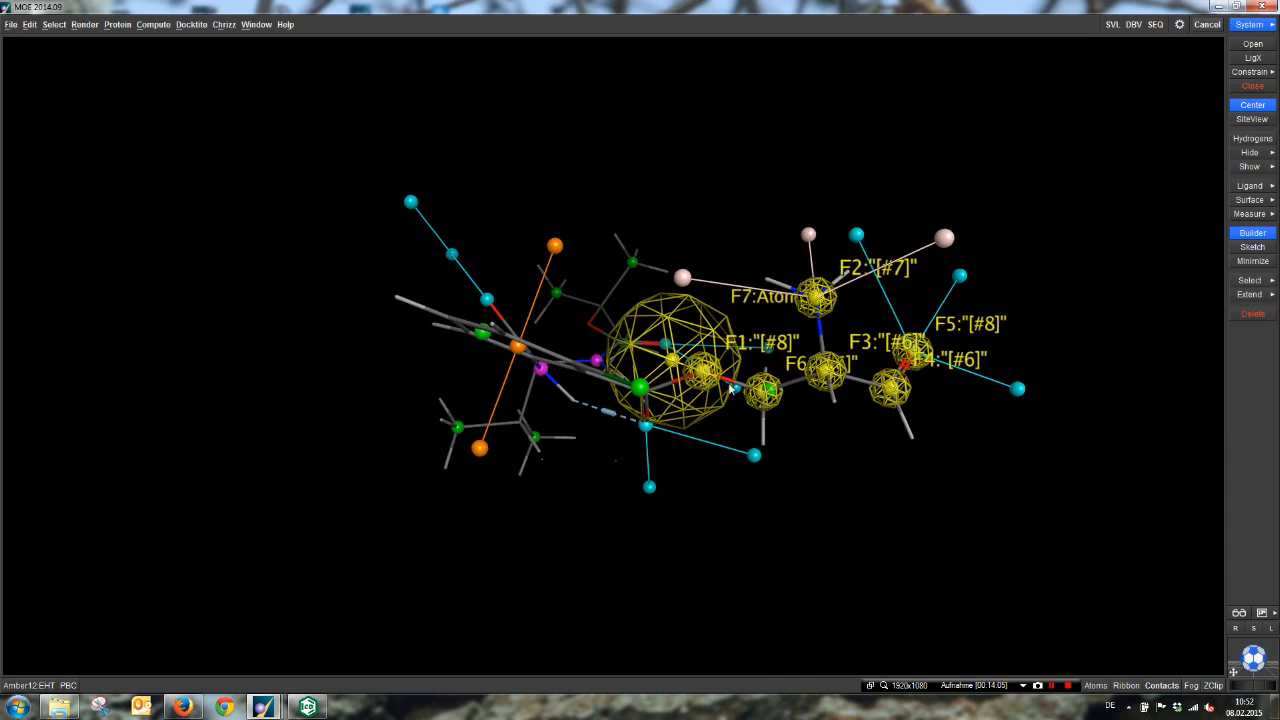
# Examine the pharmacophore features over the attached ligand, selecting the F7 AtomQ feature in the Pharmacophore Editor.
pyautogui.moveTo(830, 380); pyautogui.dragTo(888, 309, button='middle')
pyautogui.moveTo(264, 708)
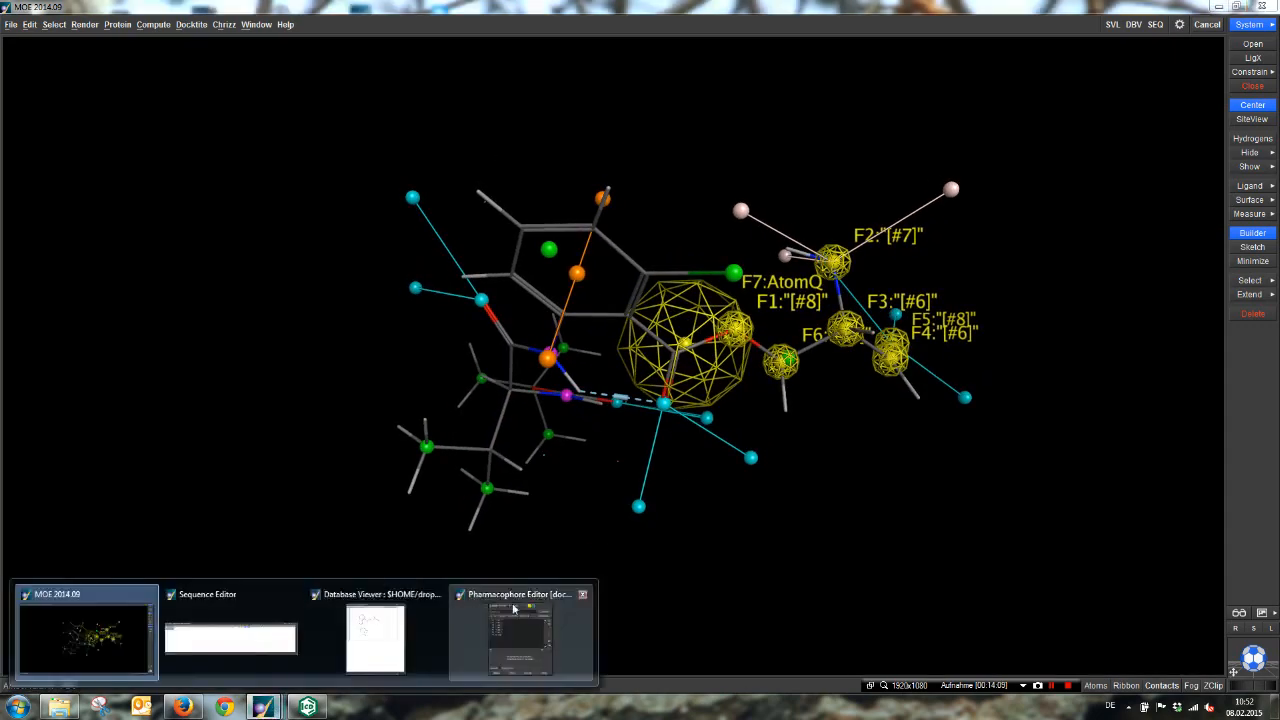
pyautogui.click(520, 635)
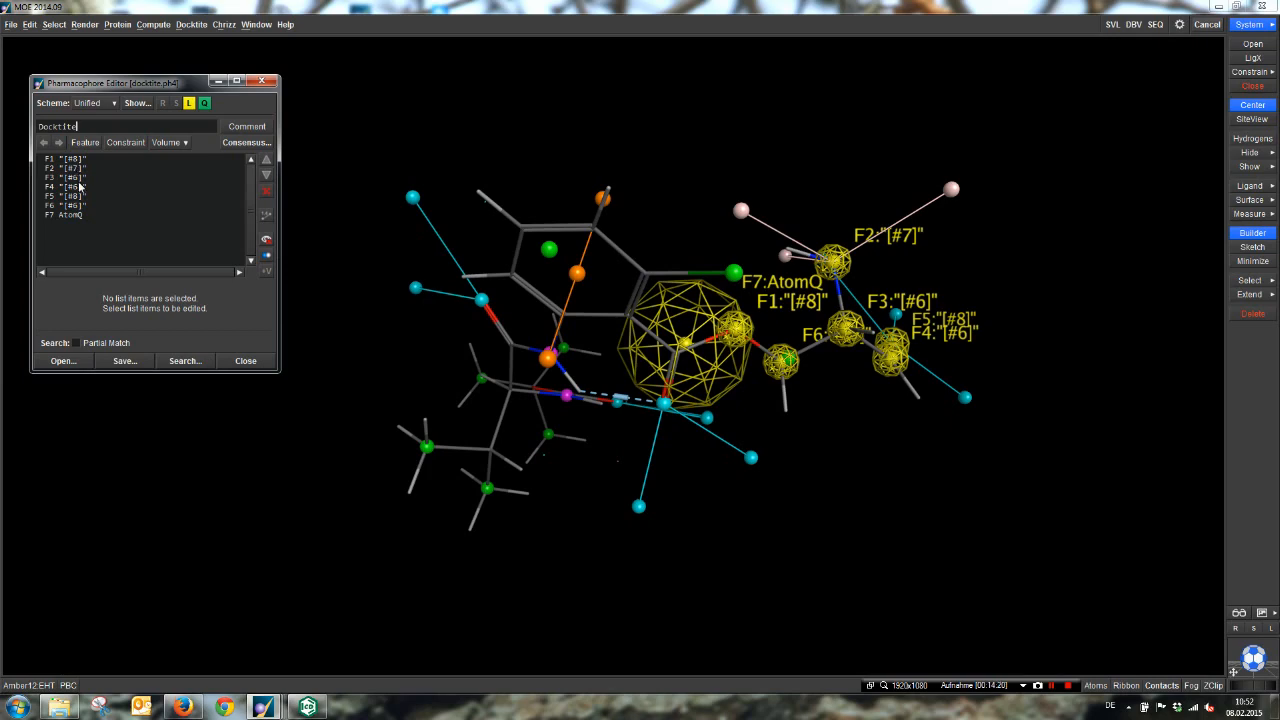
pyautogui.click(78, 215)
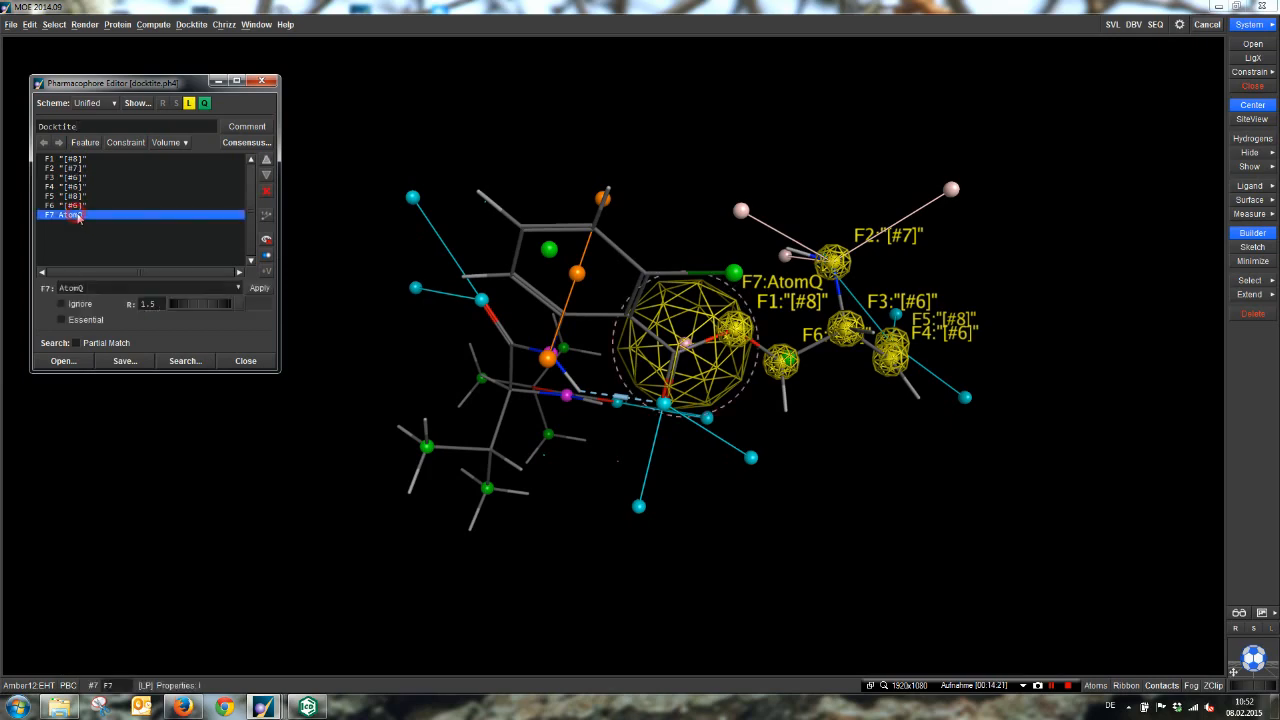
pyautogui.moveTo(634, 368); pyautogui.dragTo(797, 343, button='middle')
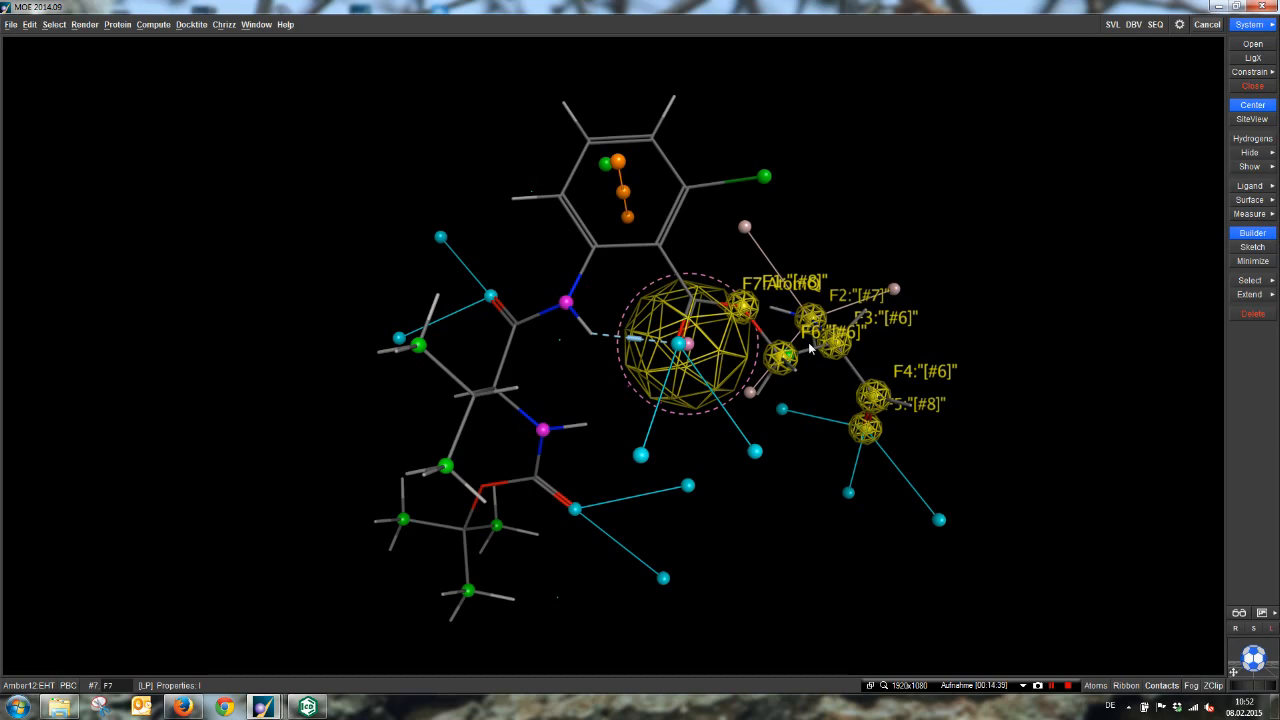
pyautogui.moveTo(631, 505); pyautogui.dragTo(562, 474, button='middle')
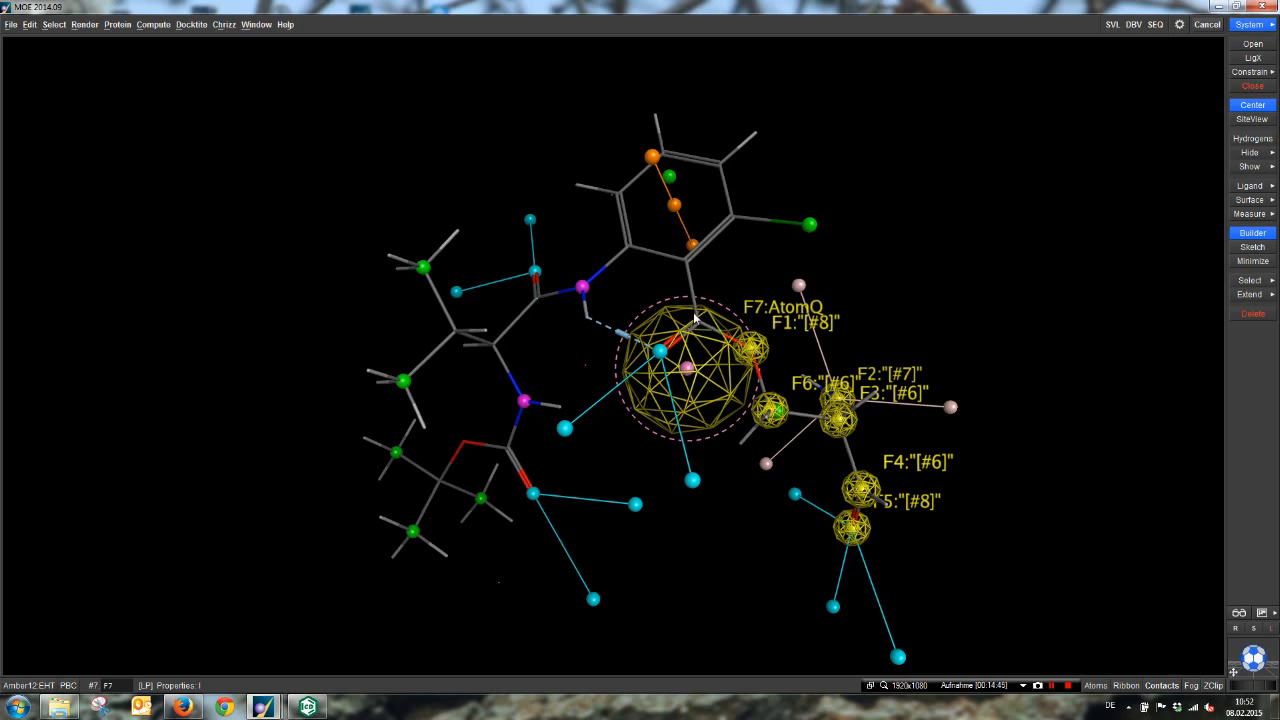
pyautogui.scroll(-2, 714, 520)
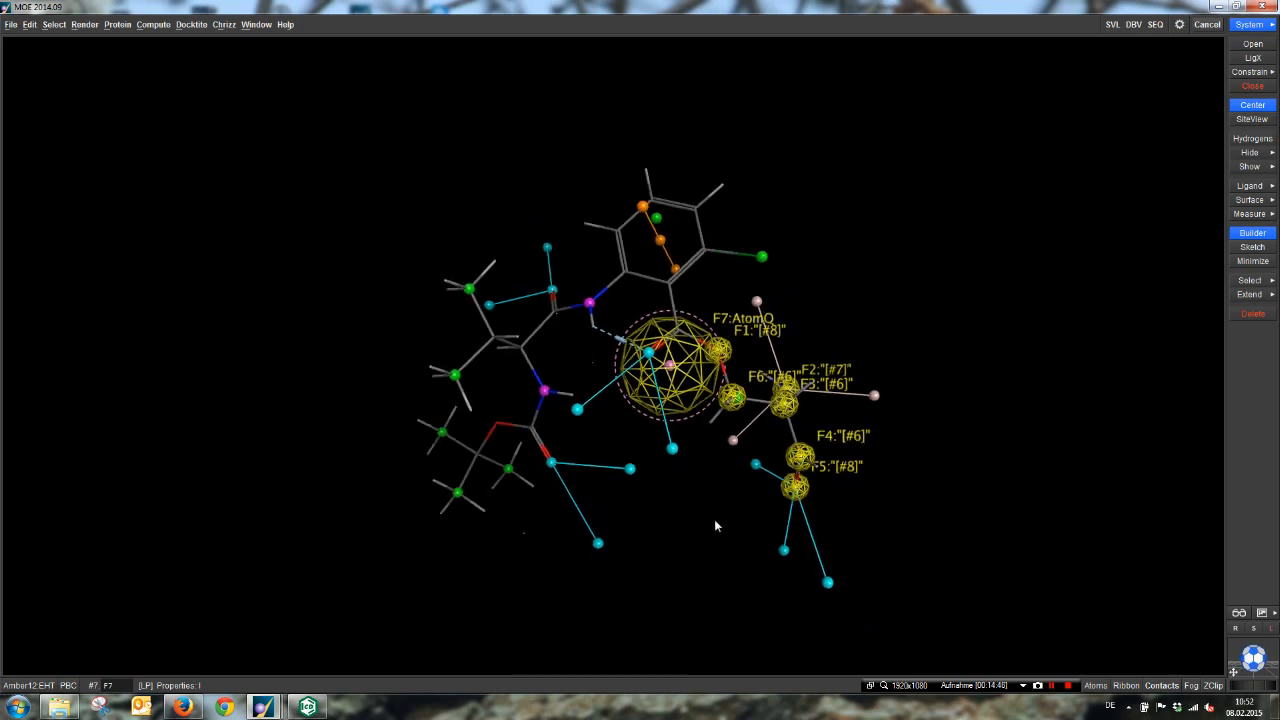
pyautogui.moveTo(731, 484); pyautogui.dragTo(721, 499, button='middle')
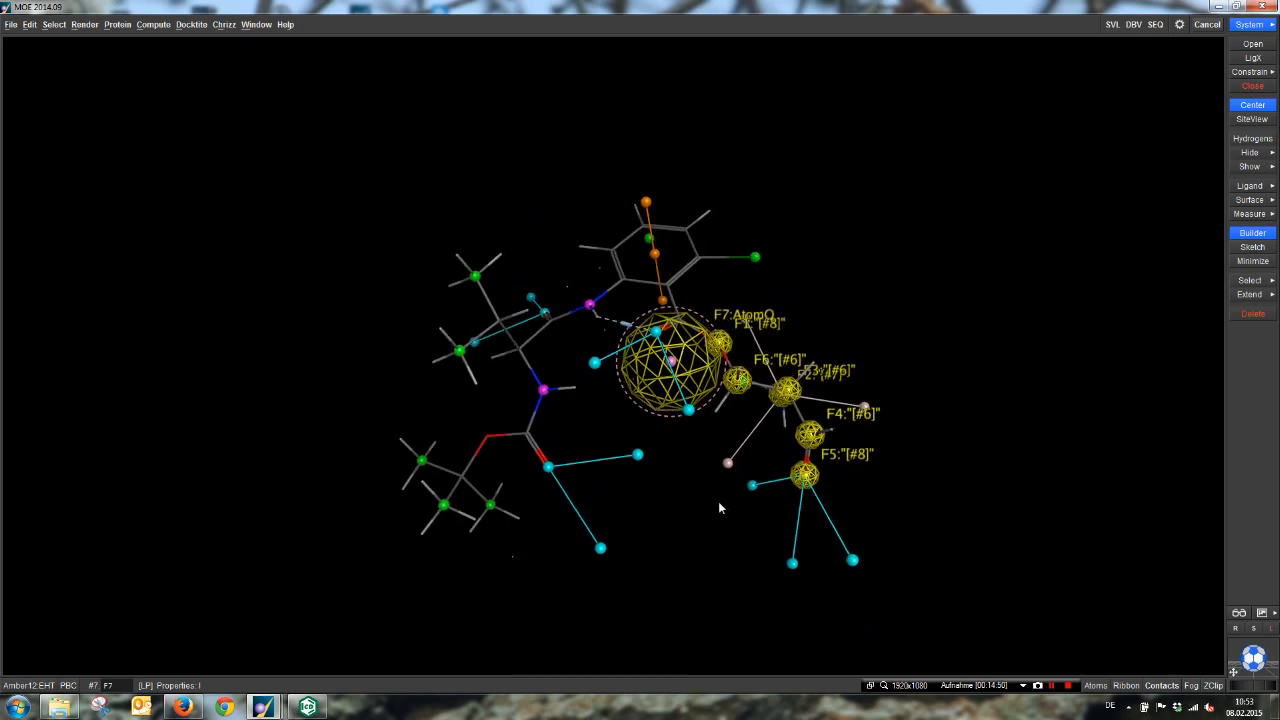
pyautogui.moveTo(280, 707)
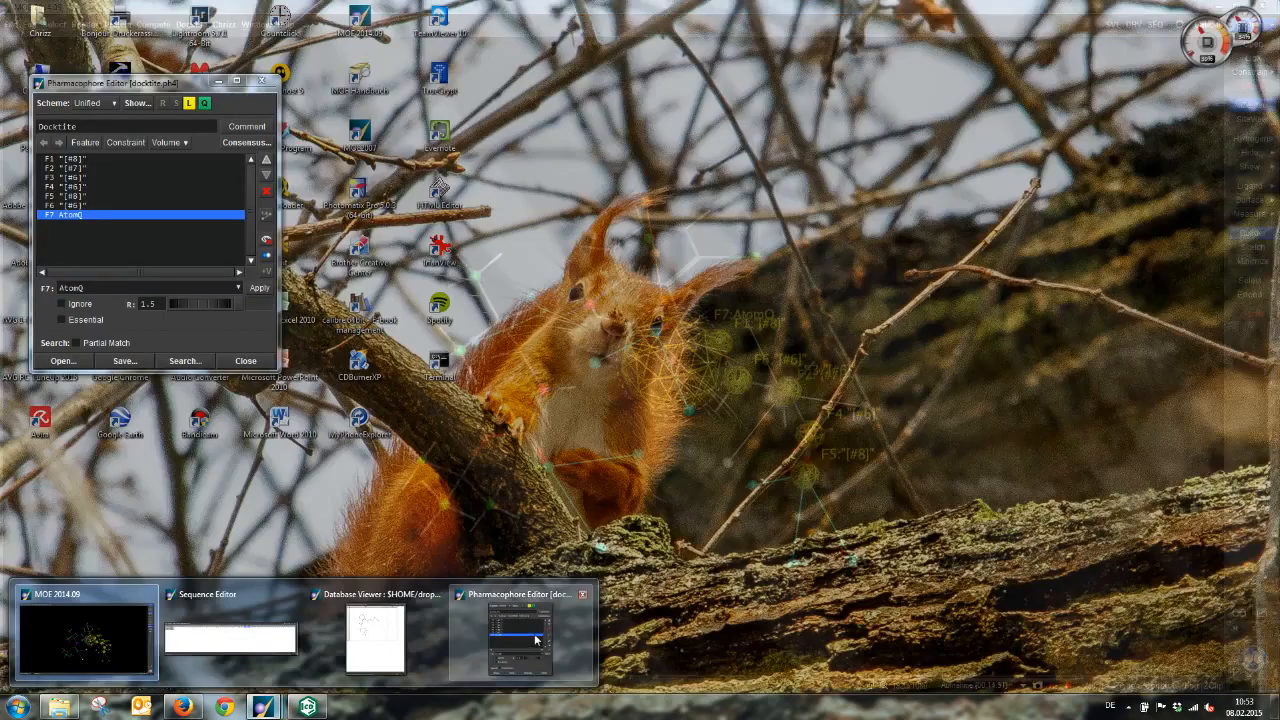
pyautogui.click(543, 635)
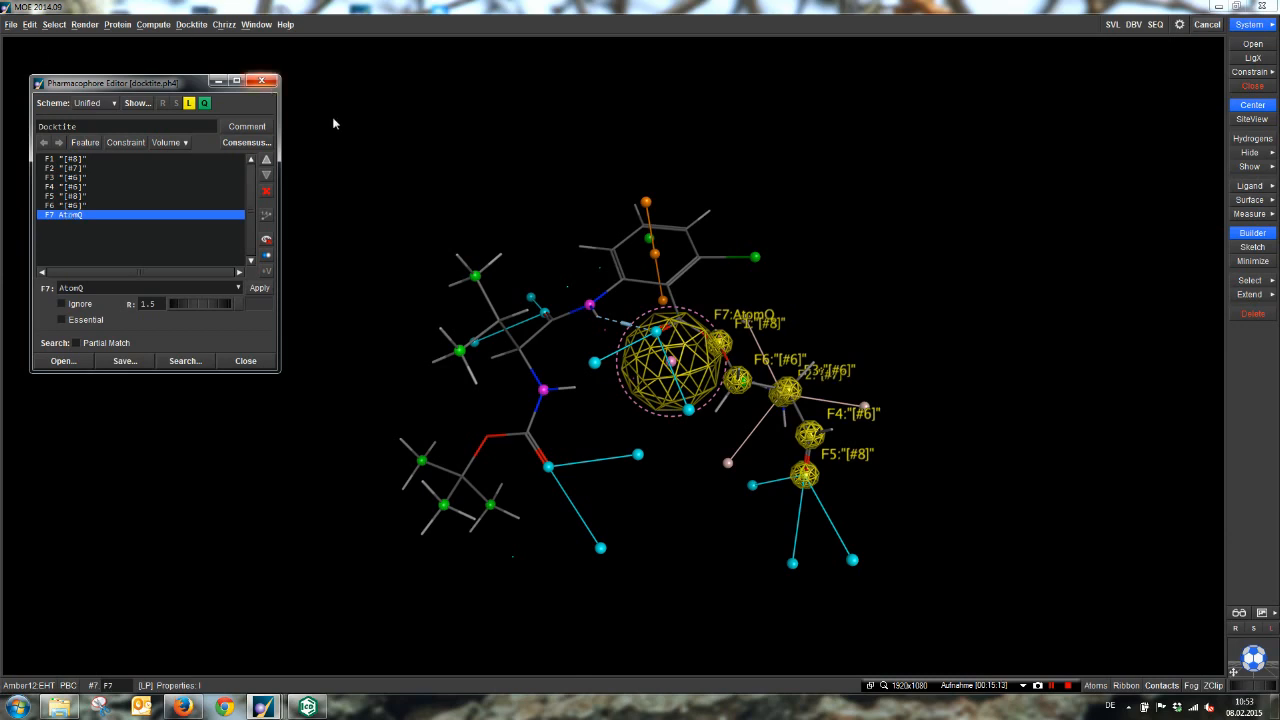
# Close the Pharmacophore Editor and clear all molecular data, including graphics objects and the view.
pyautogui.click(264, 81)
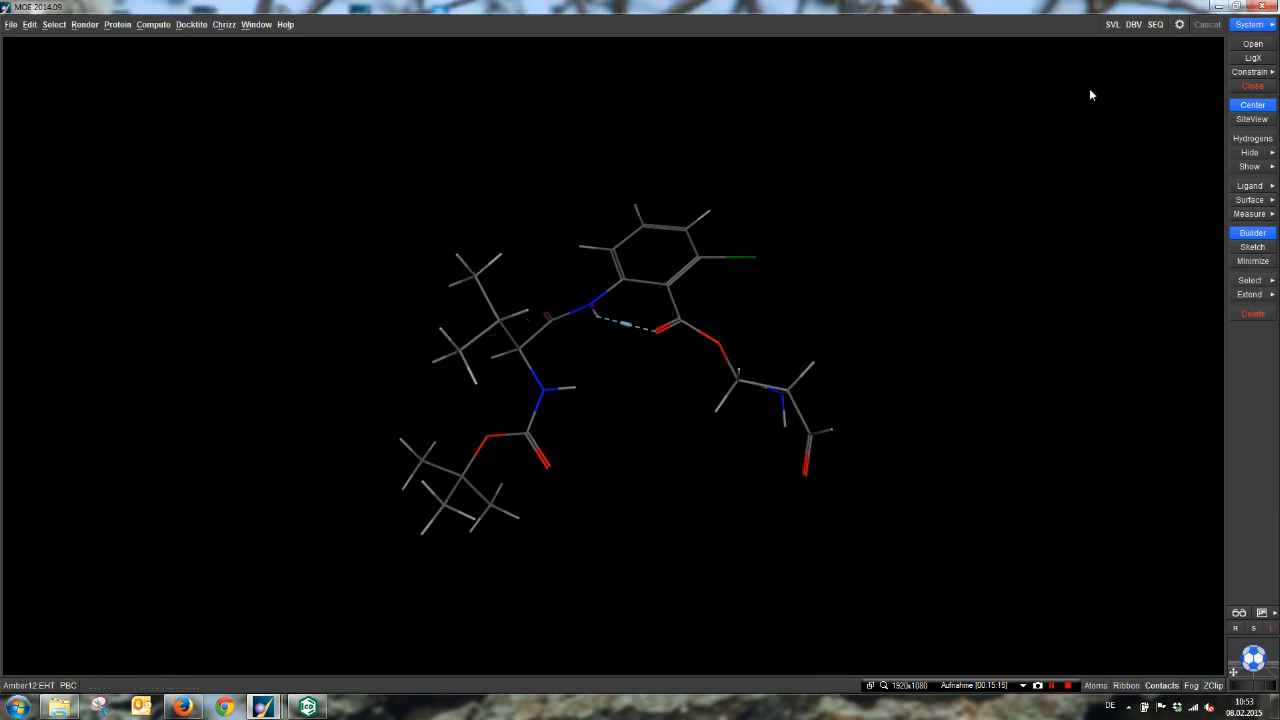
pyautogui.click(1253, 86)
pyautogui.click(605, 392)
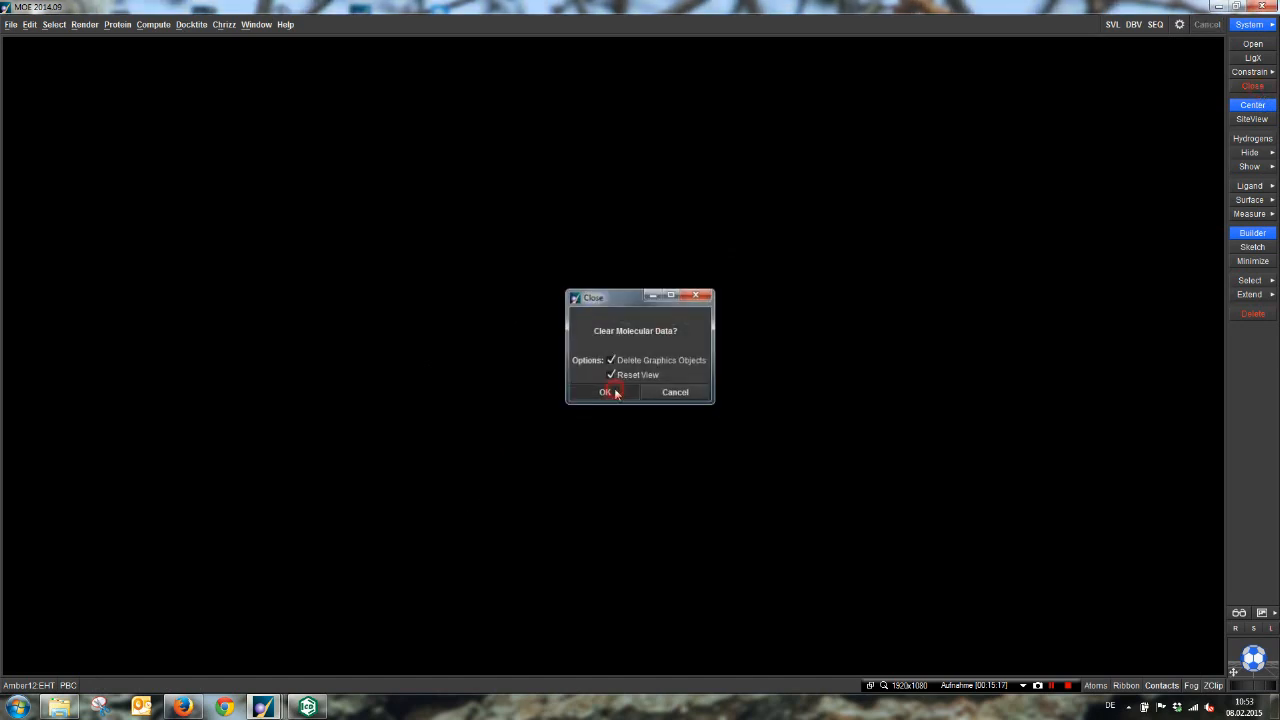
# Start Docktite Step 3, Pharmacophore Docking, and load the receptor 1inc_ser_del.moe from the 1INC folder into the 3D view.
pyautogui.click(191, 24)
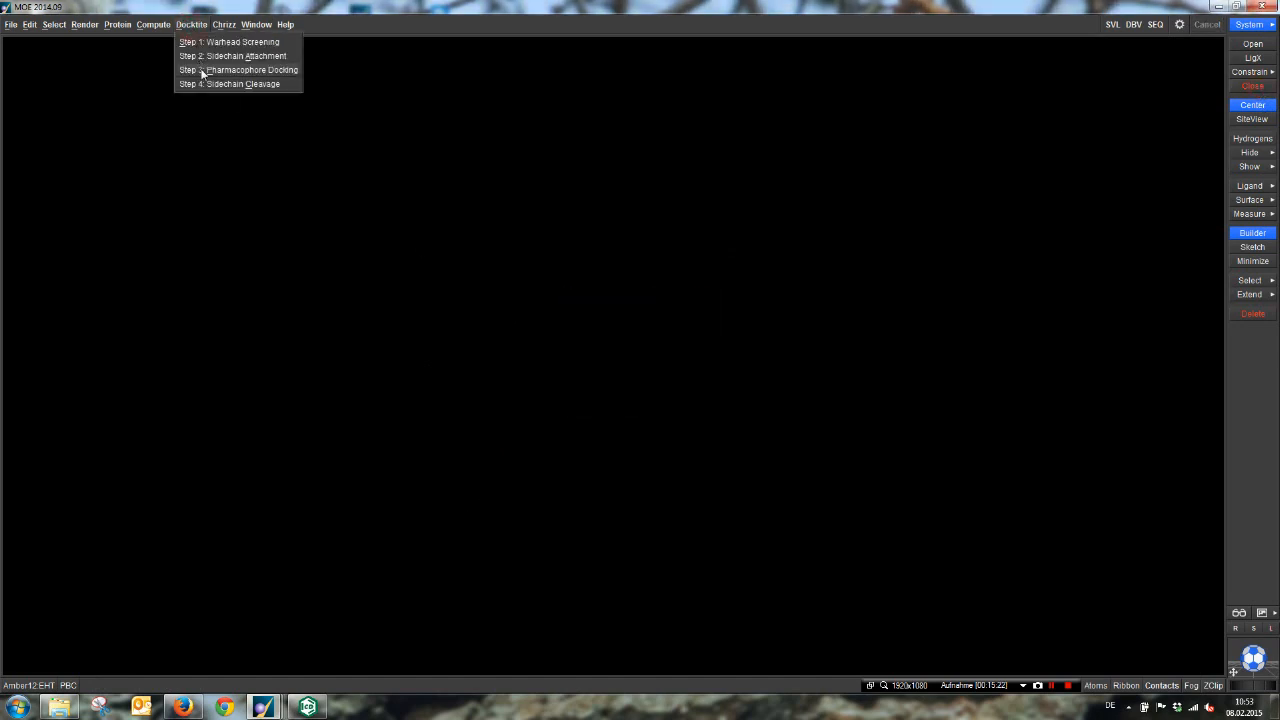
pyautogui.click(202, 70)
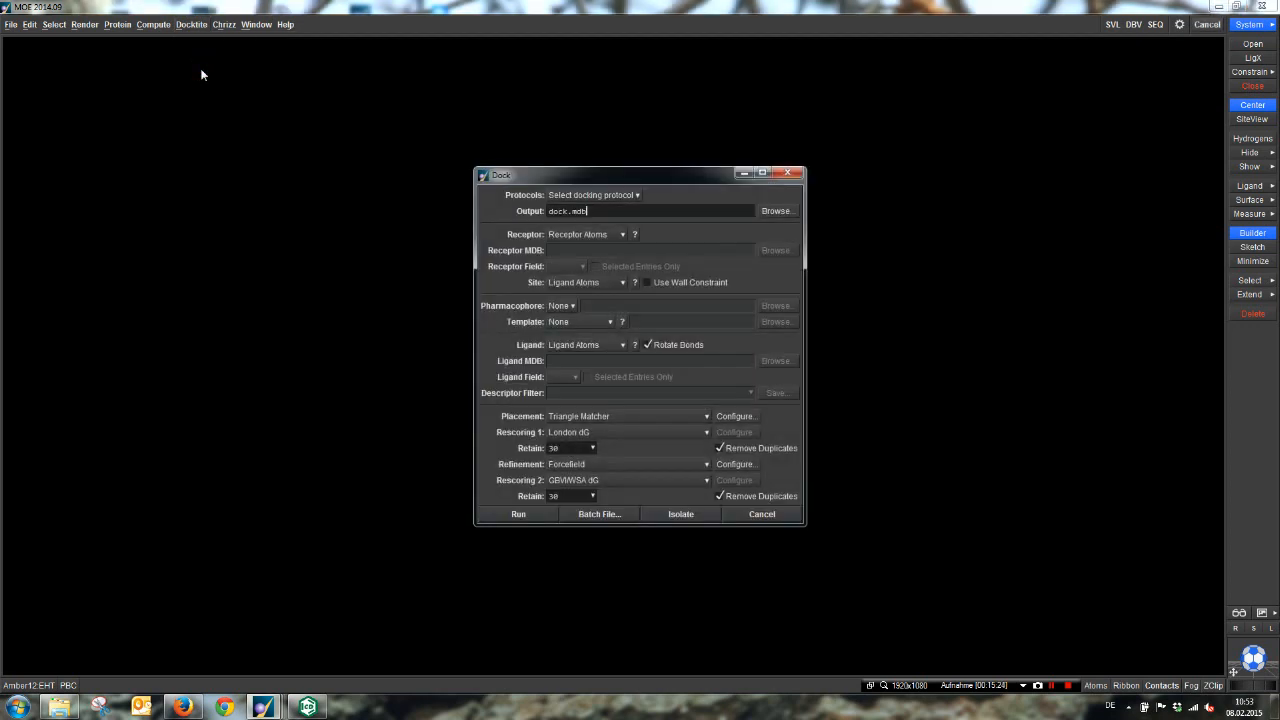
pyautogui.moveTo(571, 177); pyautogui.dragTo(985, 325)
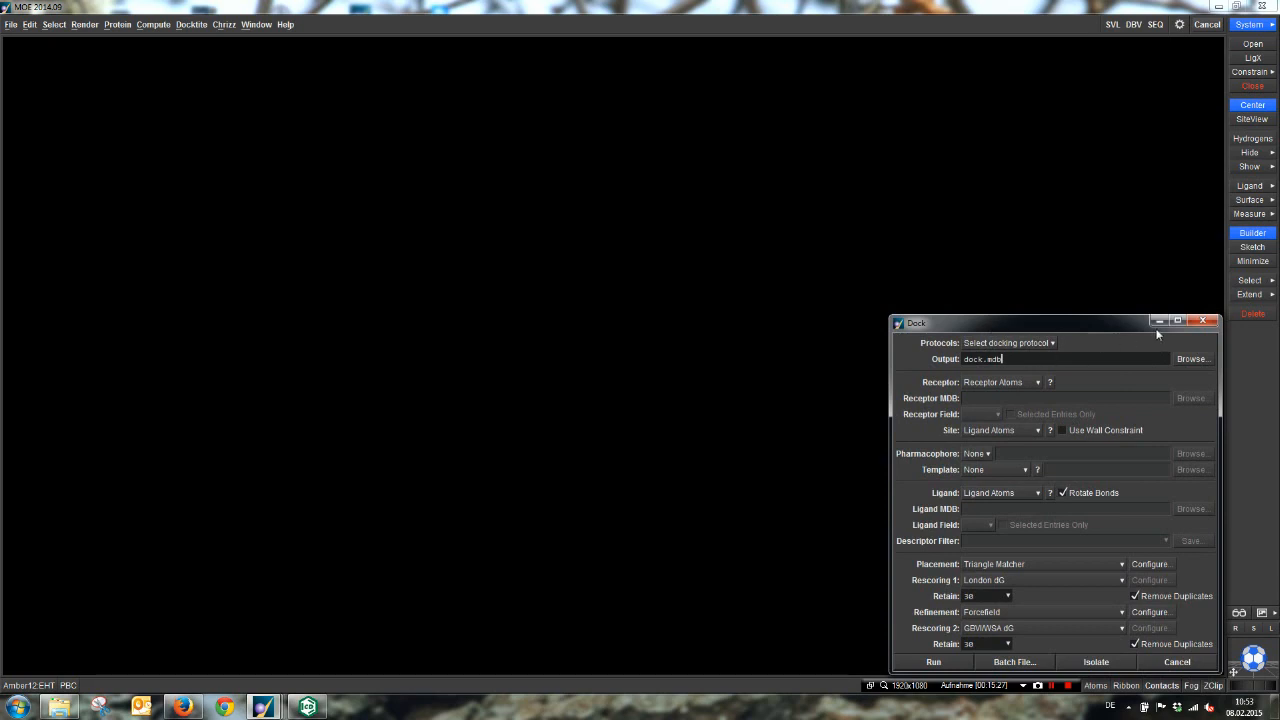
pyautogui.click(10, 24)
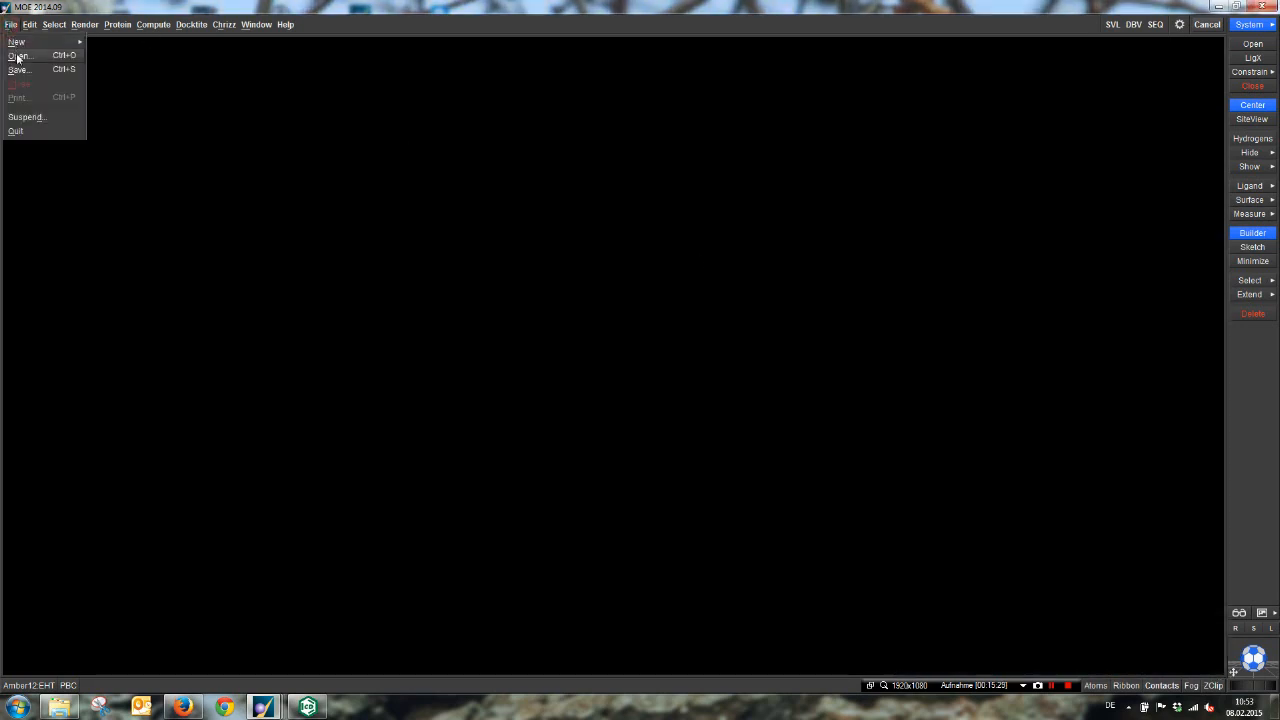
pyautogui.click(18, 56)
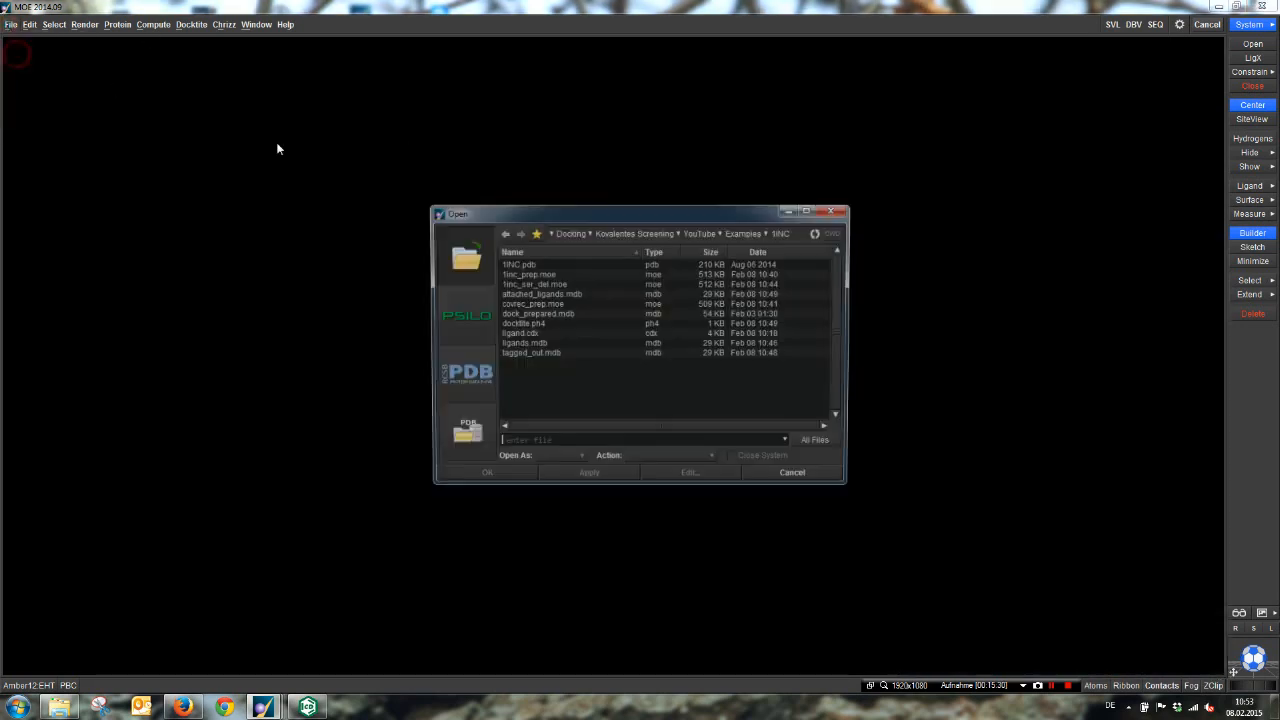
pyautogui.doubleClick(531, 284)
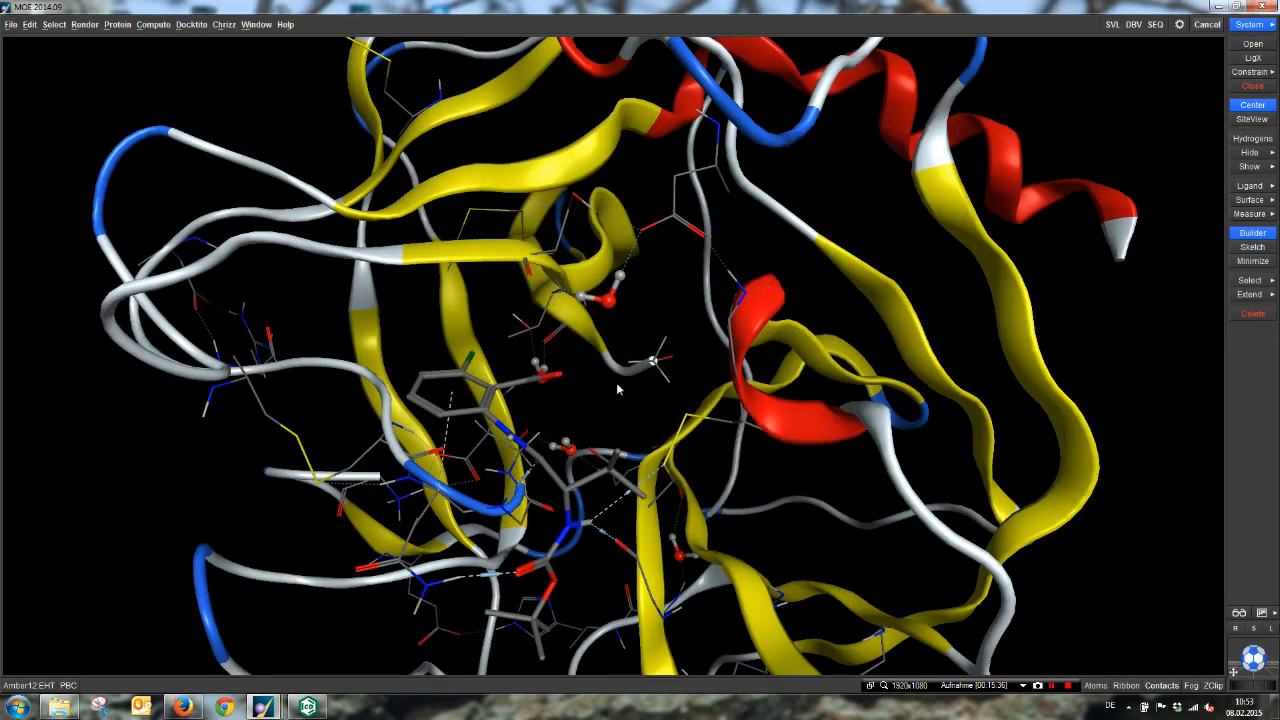
pyautogui.moveTo(620, 386); pyautogui.dragTo(574, 386, button='middle')
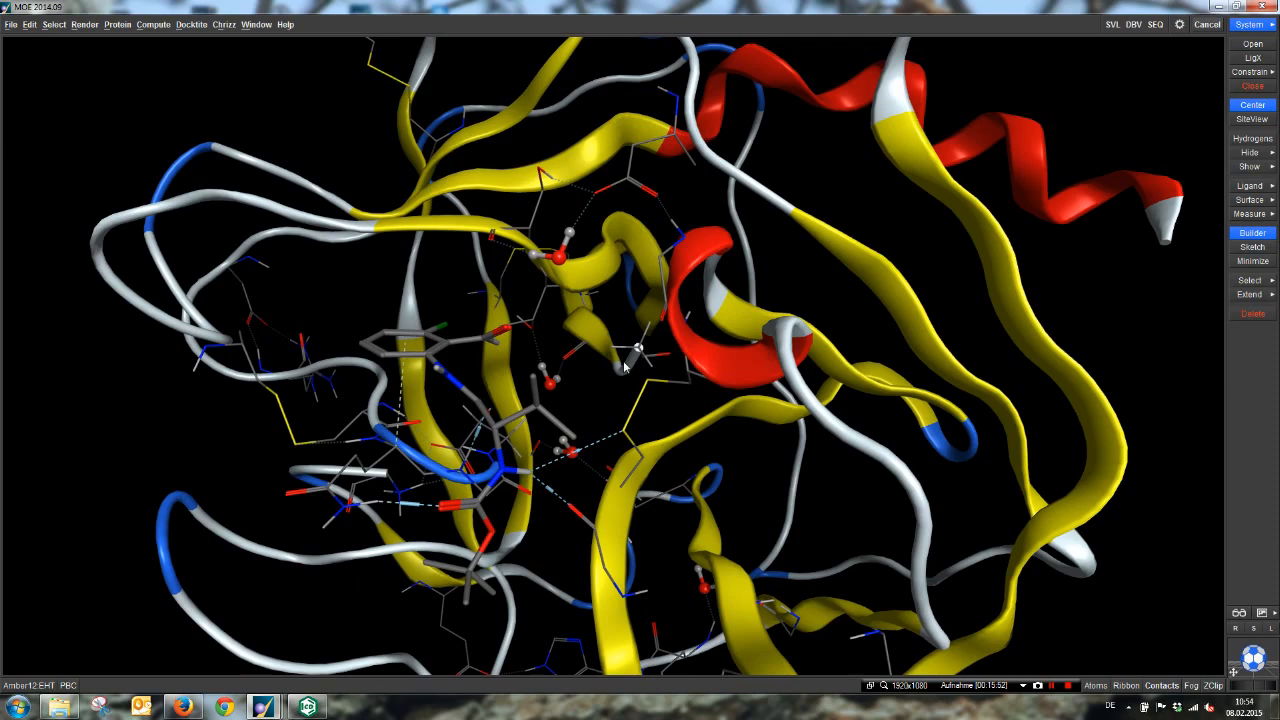
# Check the Ligand Atoms docking site and set the docking pharmacophore to the file docktite.ph4.
pyautogui.moveTo(255, 708)
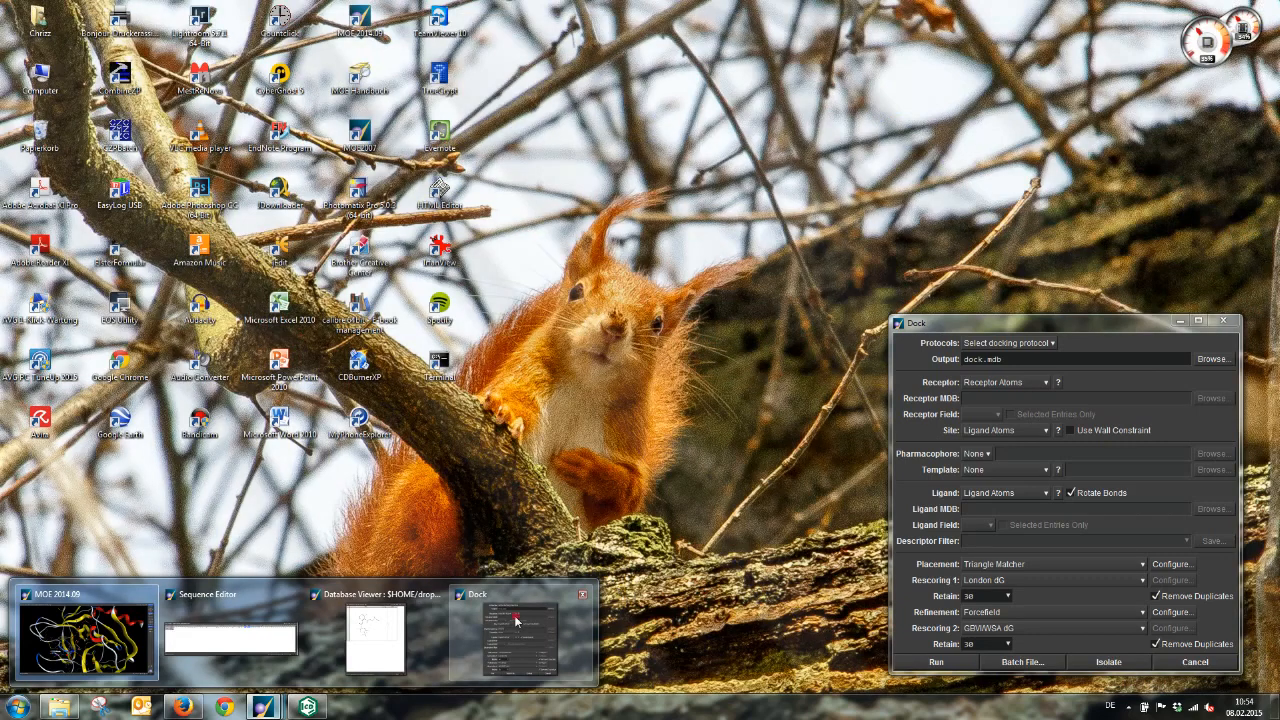
pyautogui.click(515, 622)
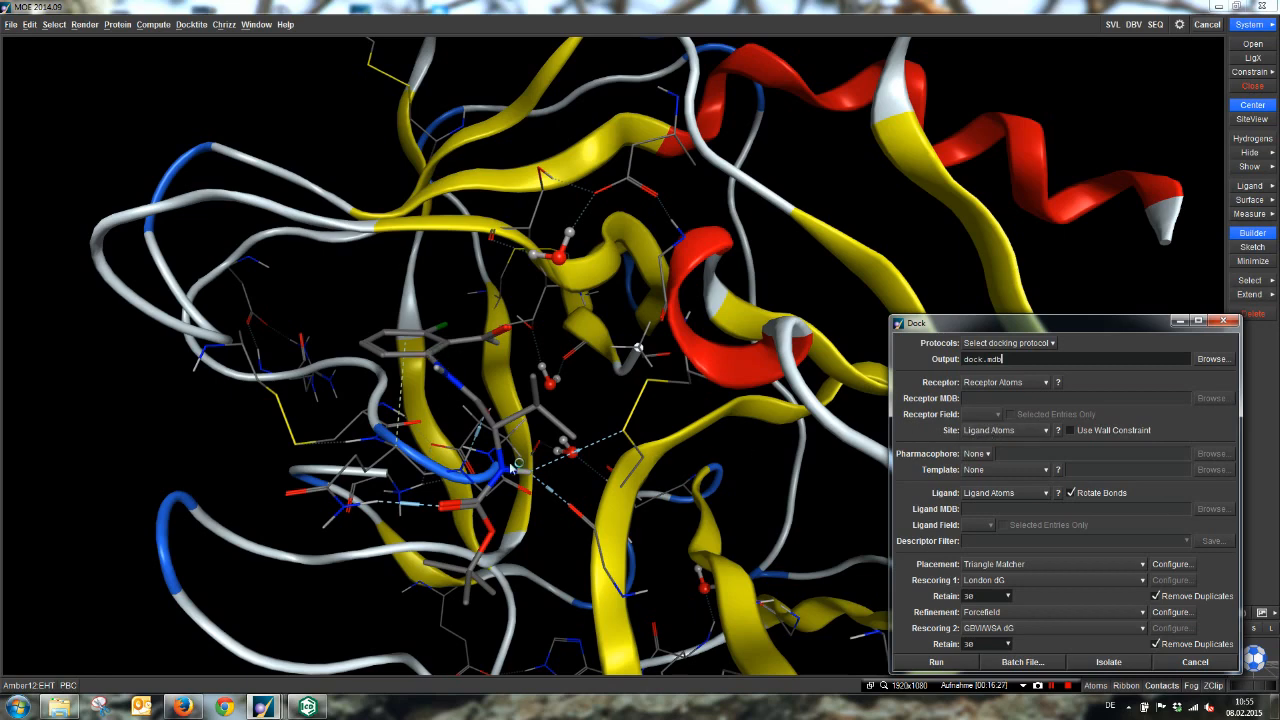
pyautogui.click(1058, 430)
pyautogui.click(974, 455)
pyautogui.click(973, 485)
pyautogui.click(1212, 453)
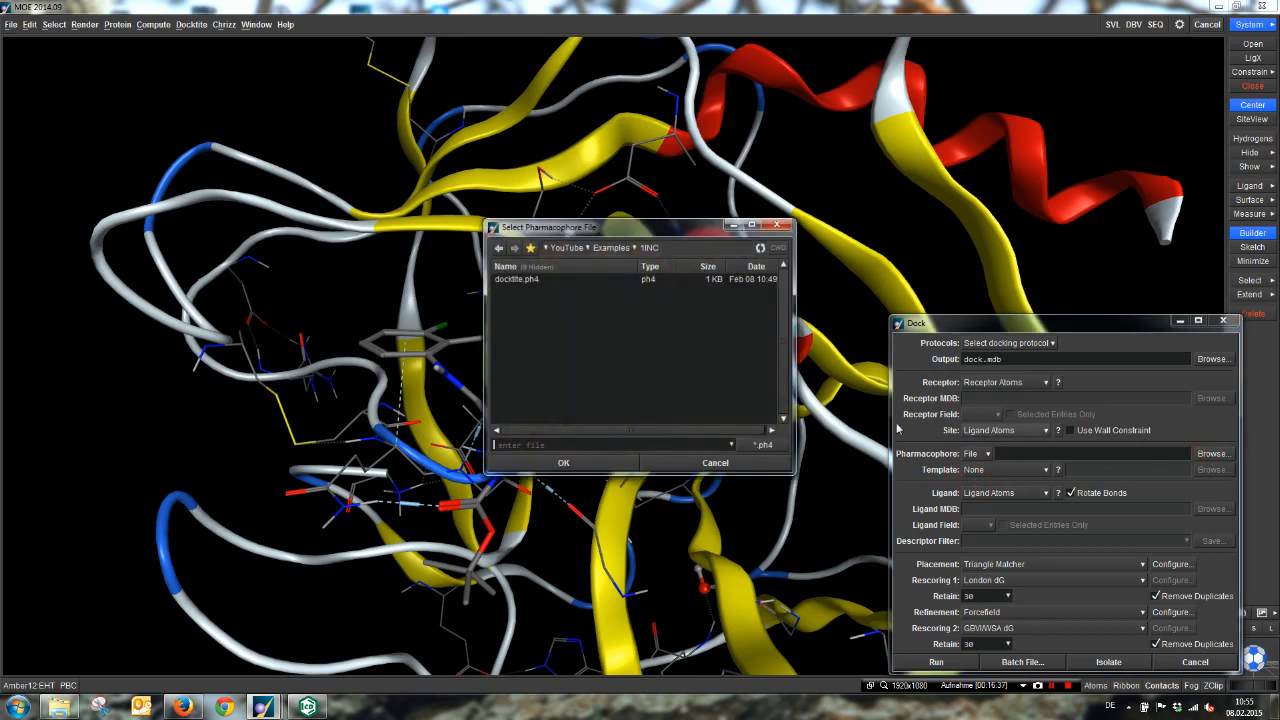
pyautogui.doubleClick(516, 281)
# Set the docking ligand source to MDB File and choose attached_ligands.mdb from the 1INC folder.
pyautogui.click(1000, 492)
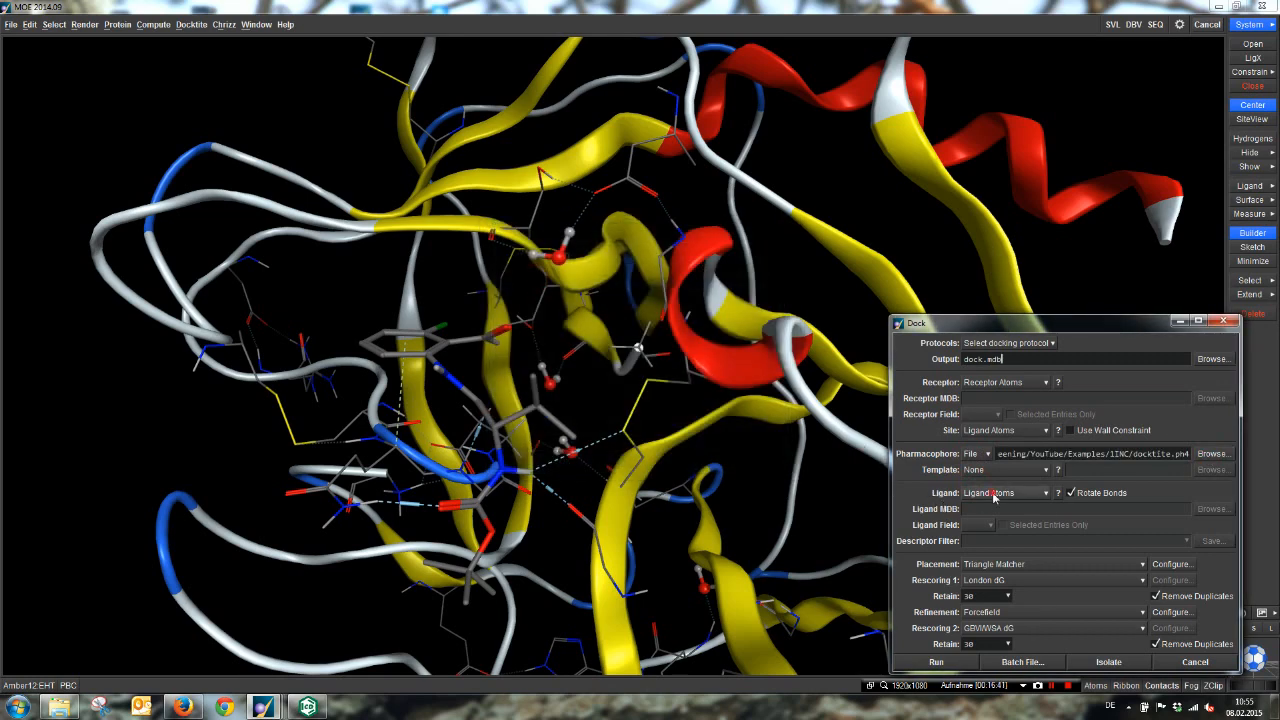
pyautogui.click(988, 522)
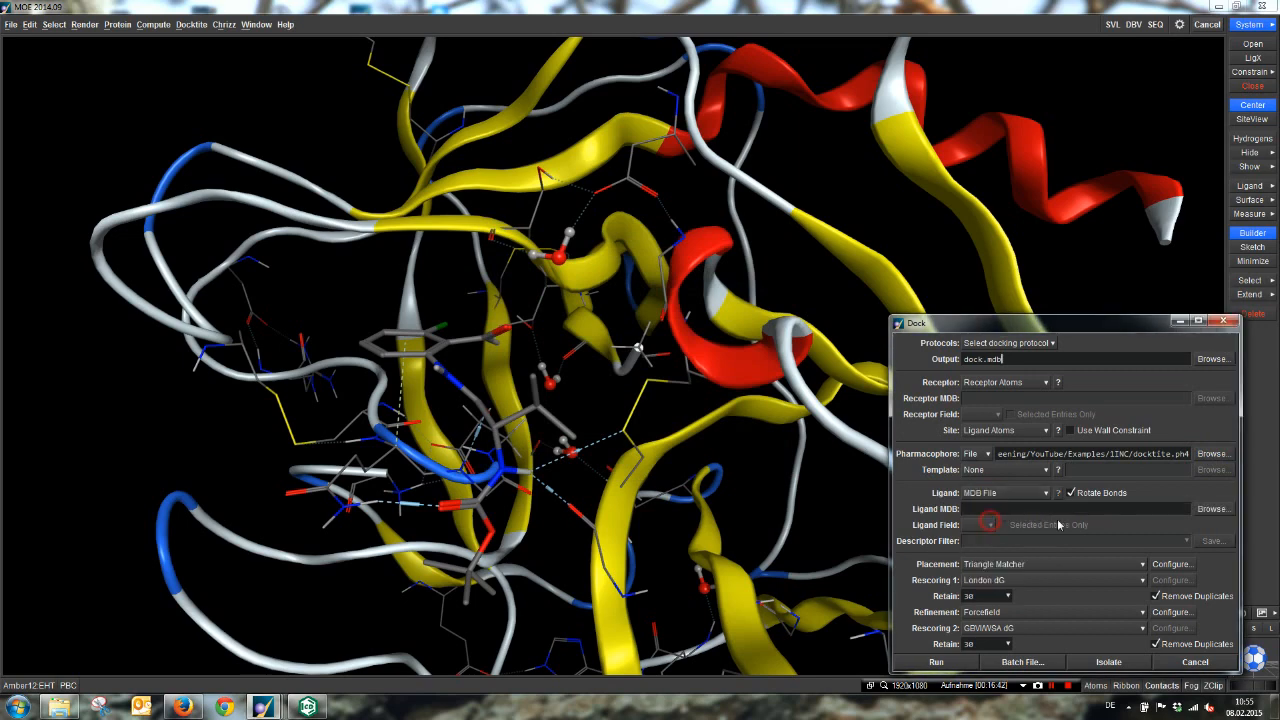
pyautogui.click(1212, 509)
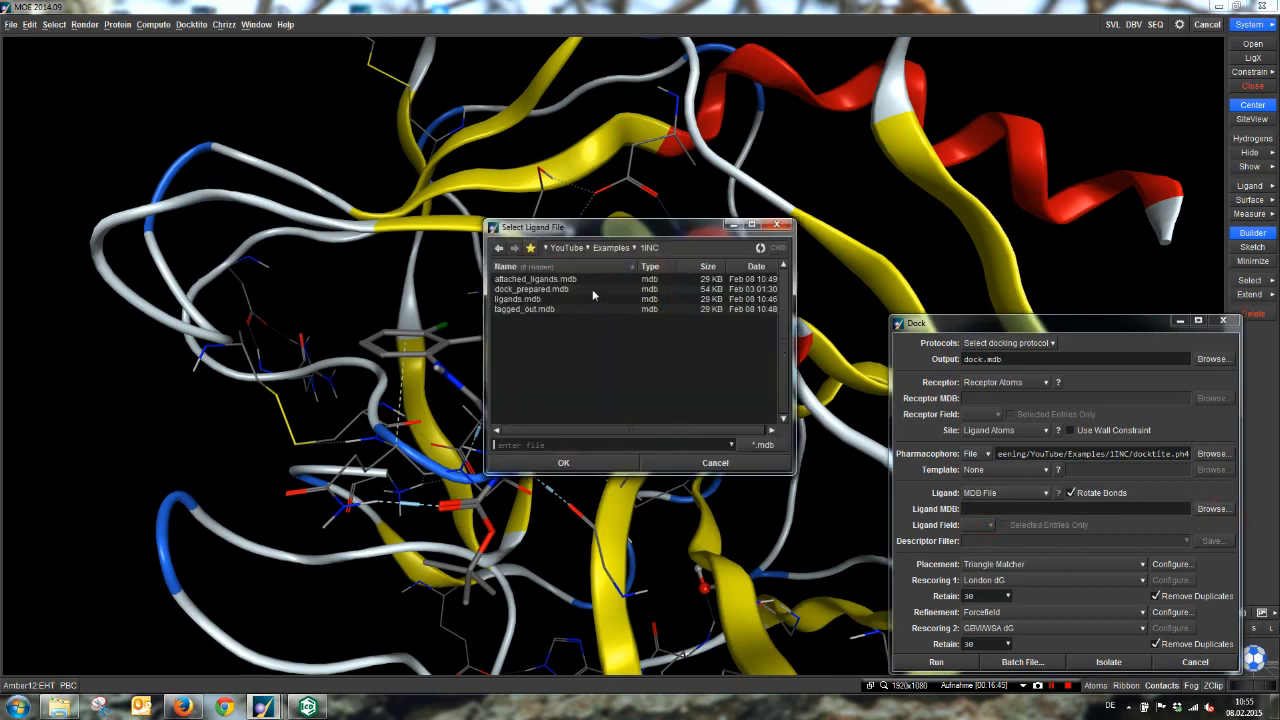
pyautogui.doubleClick(520, 283)
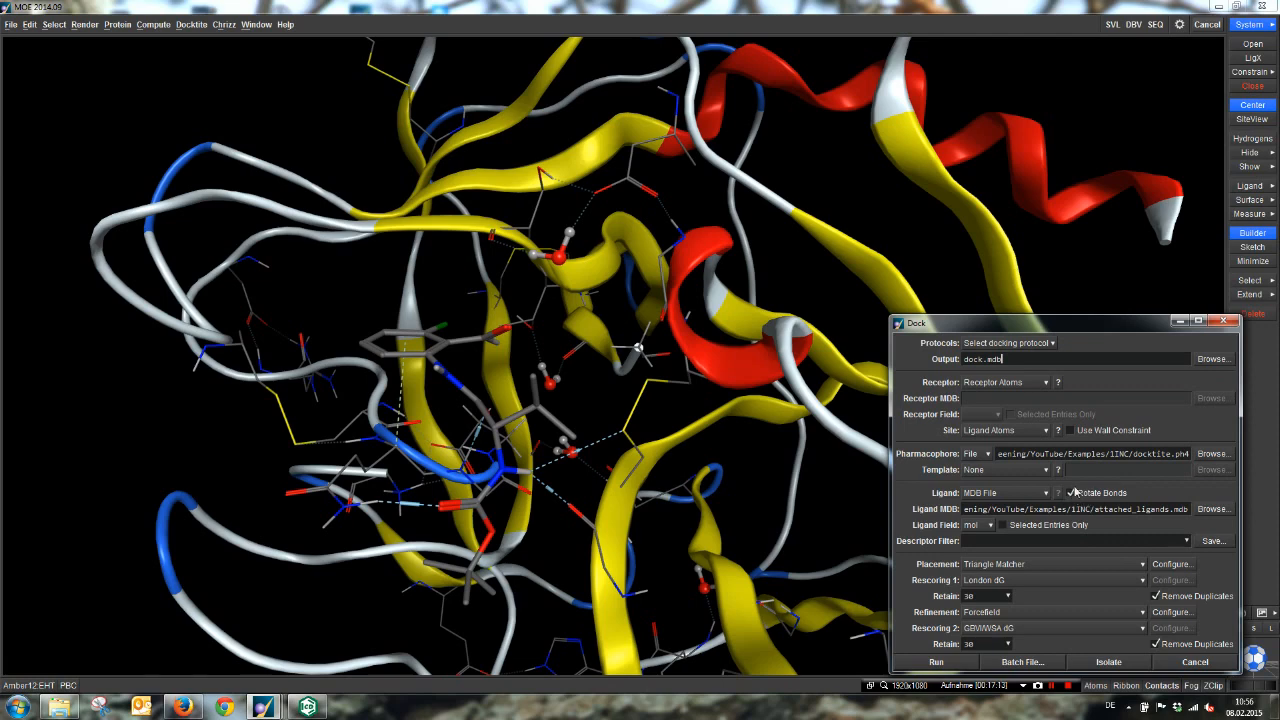
# Set the placement method to Pharmacophore, dismiss the Windows colour scheme message, and edit the placement's number of return poses.
pyautogui.click(1021, 566)
pyautogui.click(1007, 612)
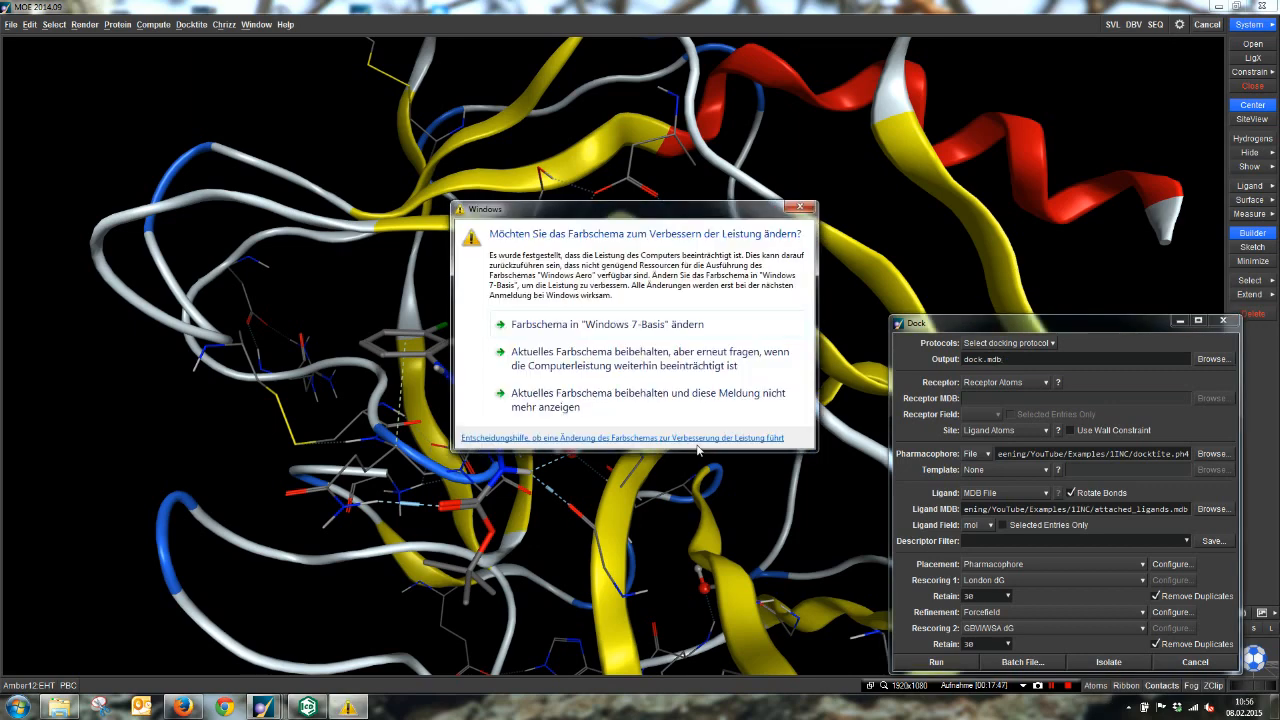
pyautogui.click(801, 208)
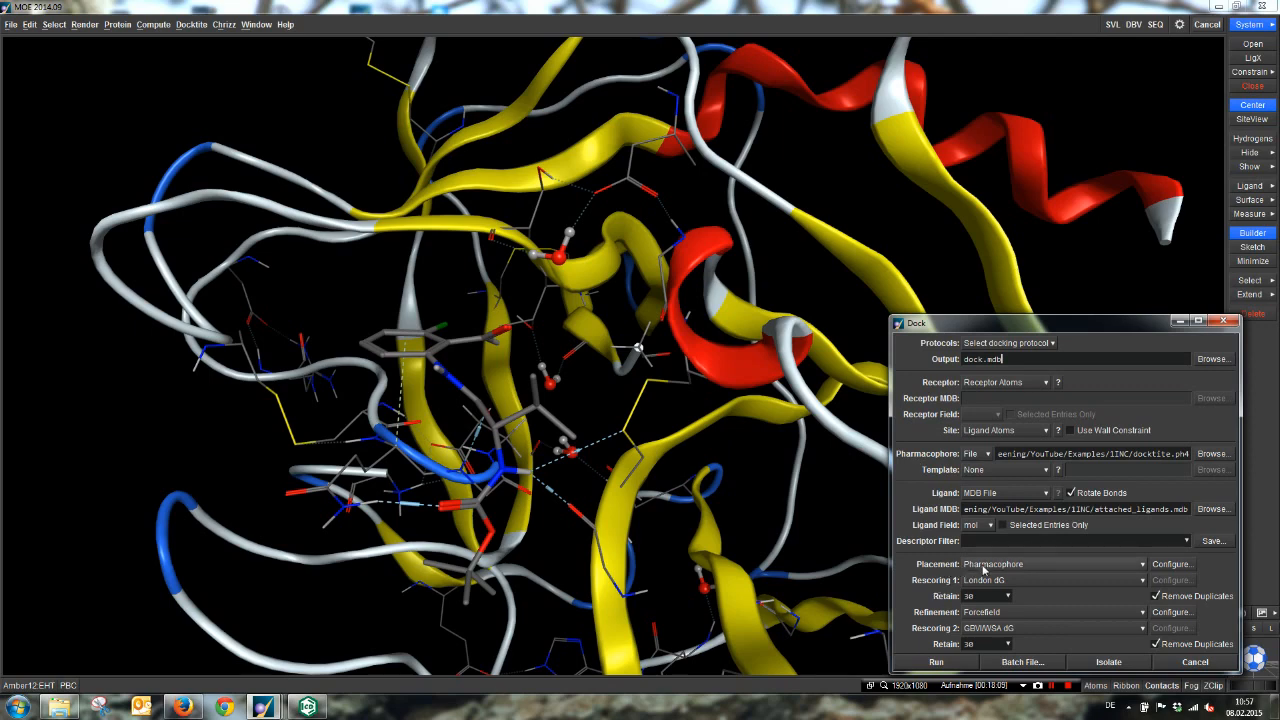
pyautogui.click(1184, 565)
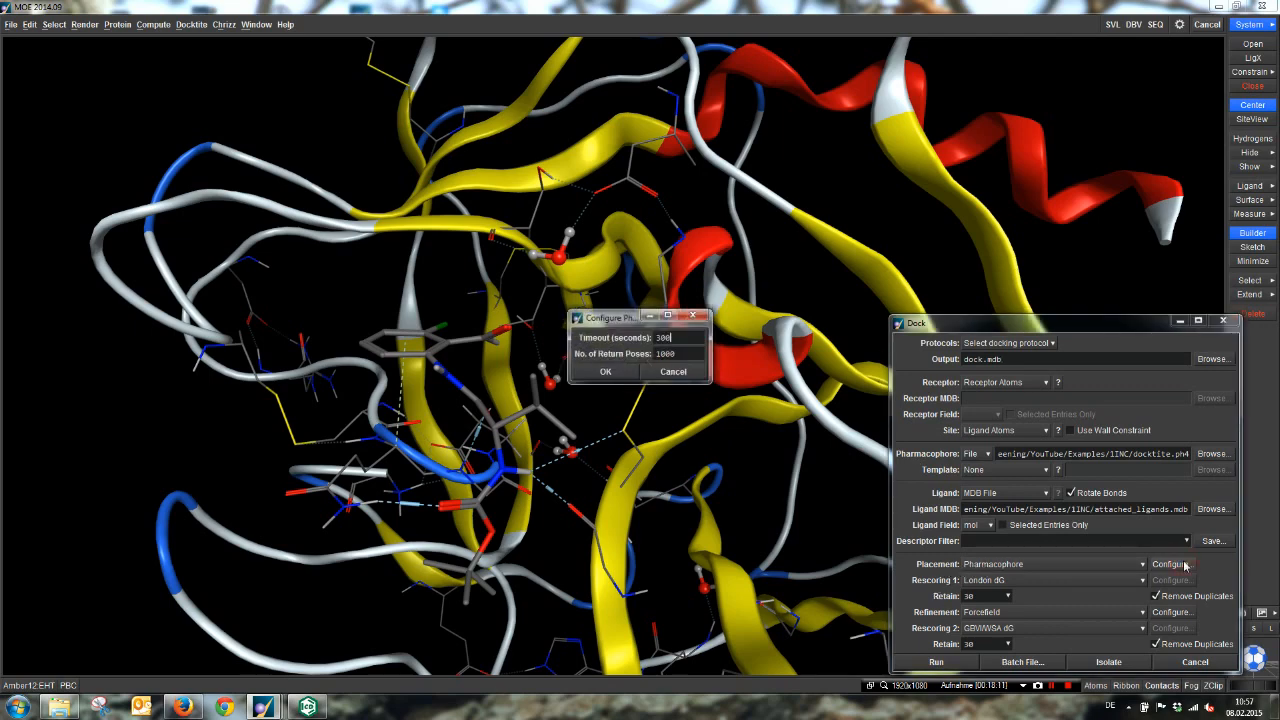
pyautogui.click(660, 354)
pyautogui.press('BackSpace')
pyautogui.click(596, 372)
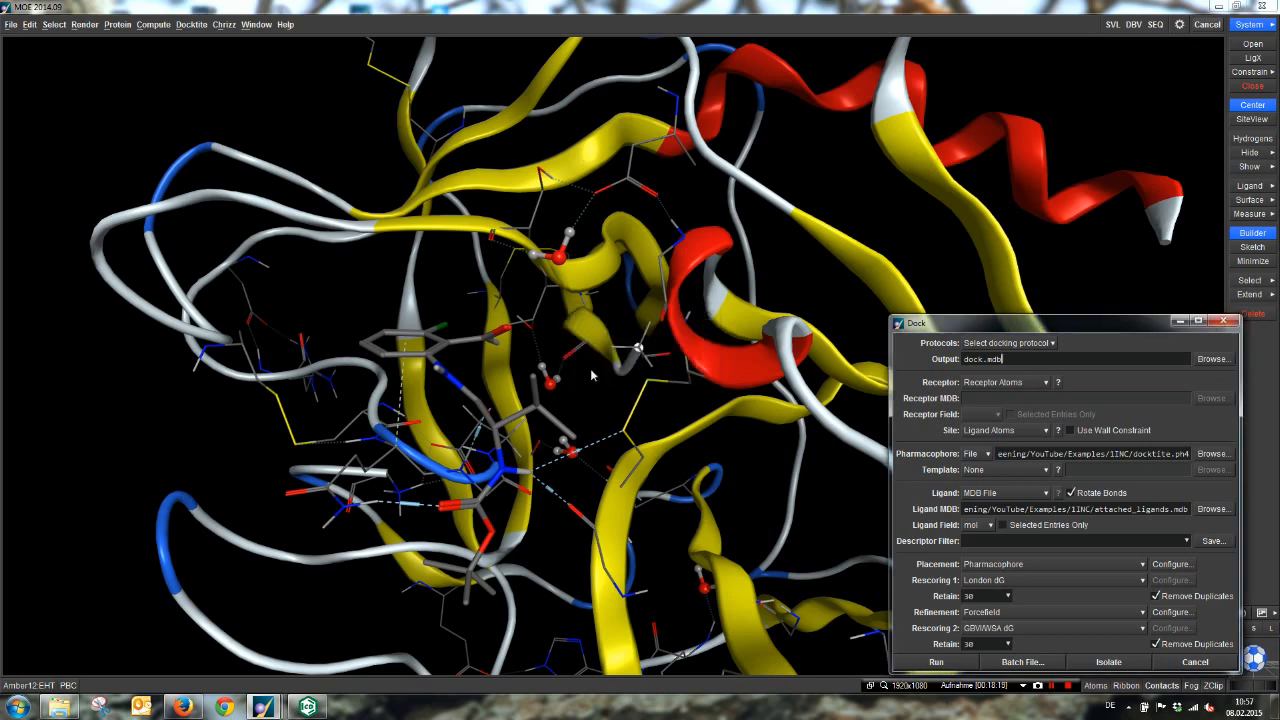
# Set Rescoring 1 to Affinity dG and retain 100 poses.
pyautogui.click(1000, 580)
pyautogui.click(995, 614)
pyautogui.click(1009, 598)
pyautogui.click(999, 668)
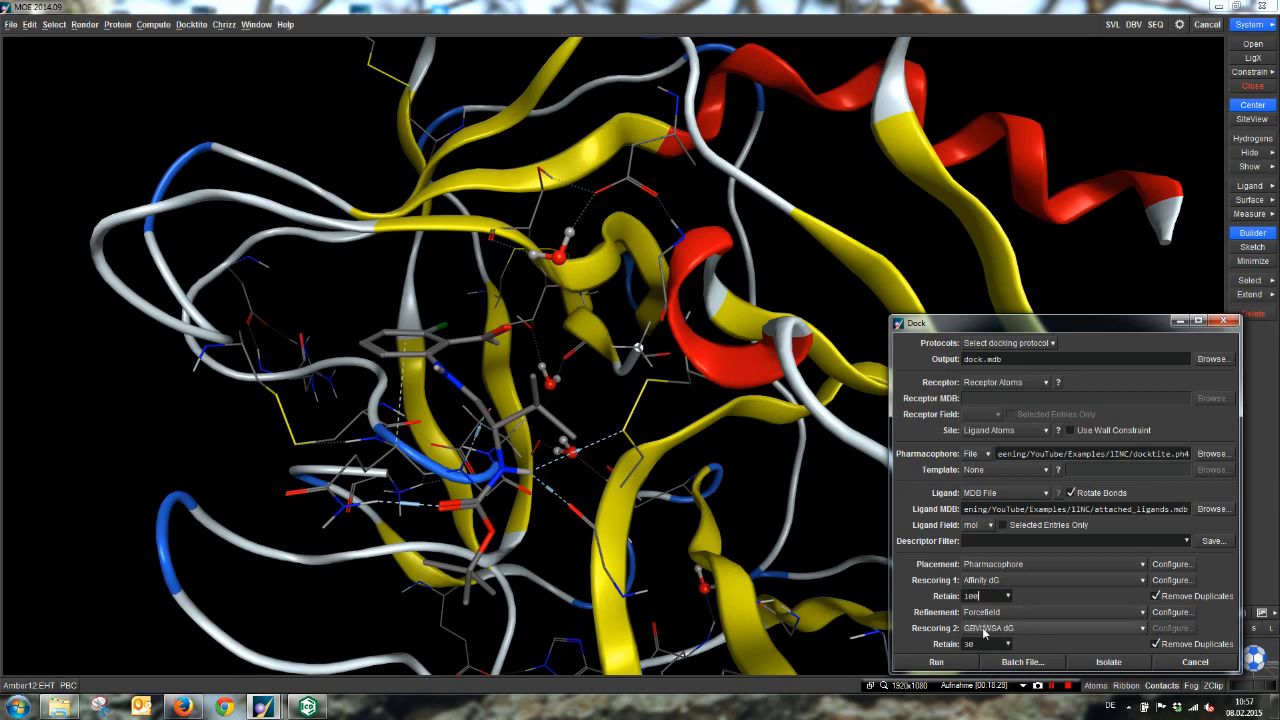
# Set Rescoring 2 to Affinity dG and retain 100 poses after refinement.
pyautogui.click(985, 628)
pyautogui.click(985, 617)
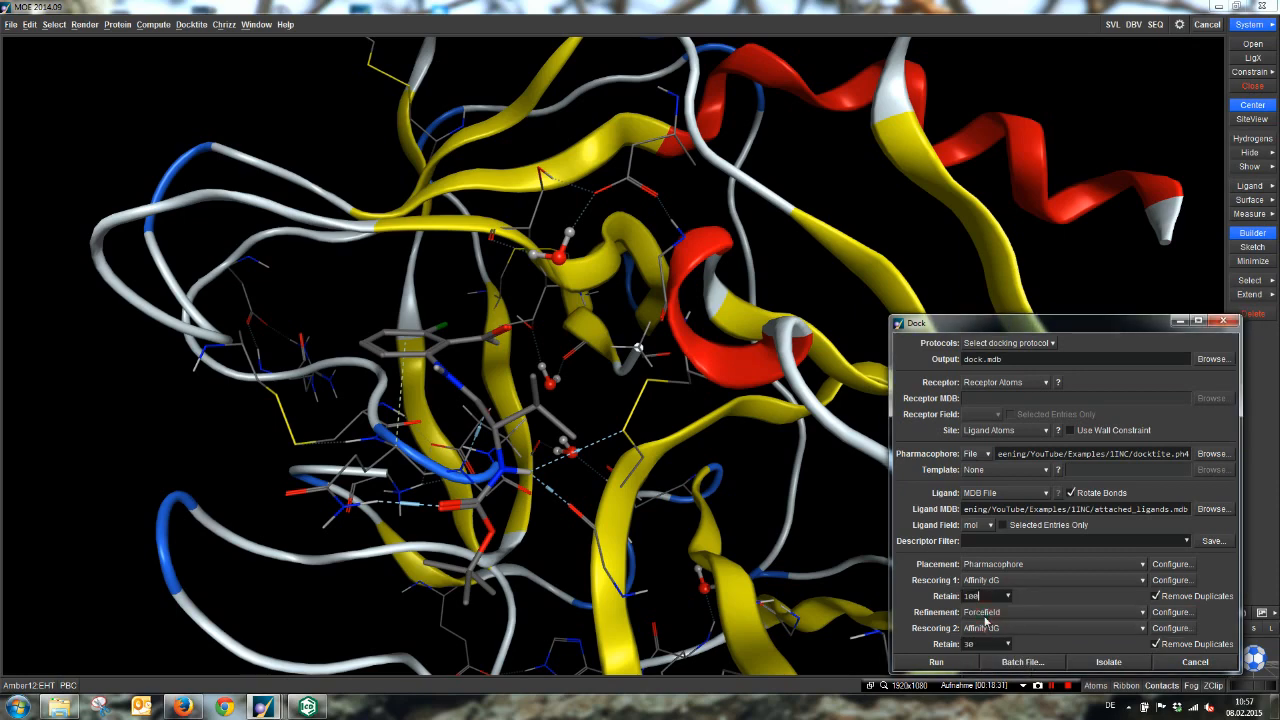
pyautogui.click(1007, 644)
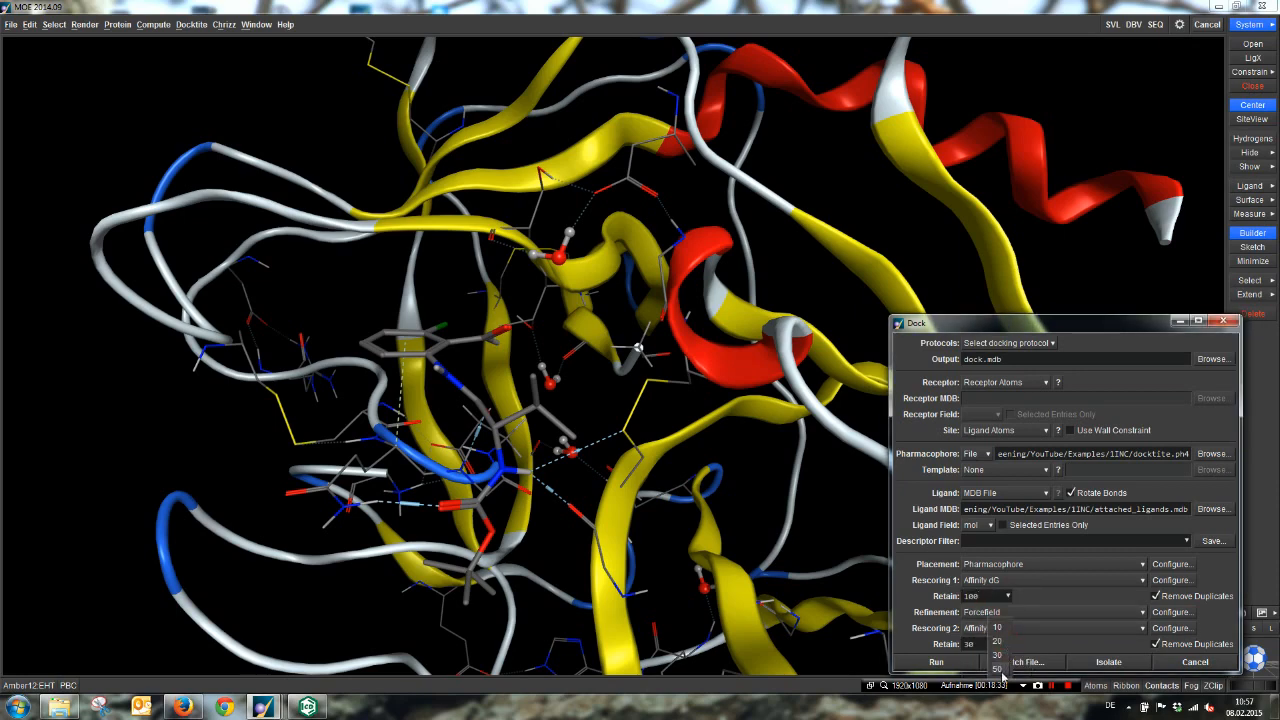
pyautogui.click(997, 655)
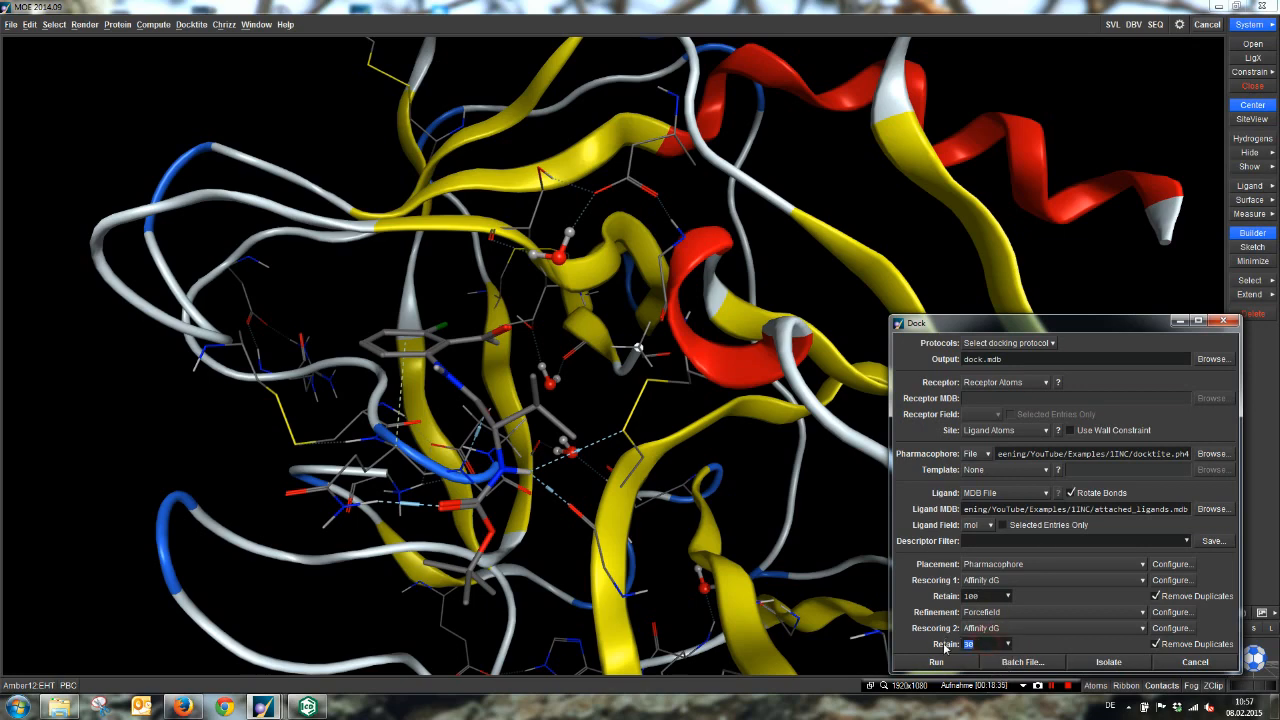
pyautogui.write('100')
# Set the pharmacophore restraint force constant to 1e5 in the Forcefield refinement configuration.
pyautogui.click(1168, 615)
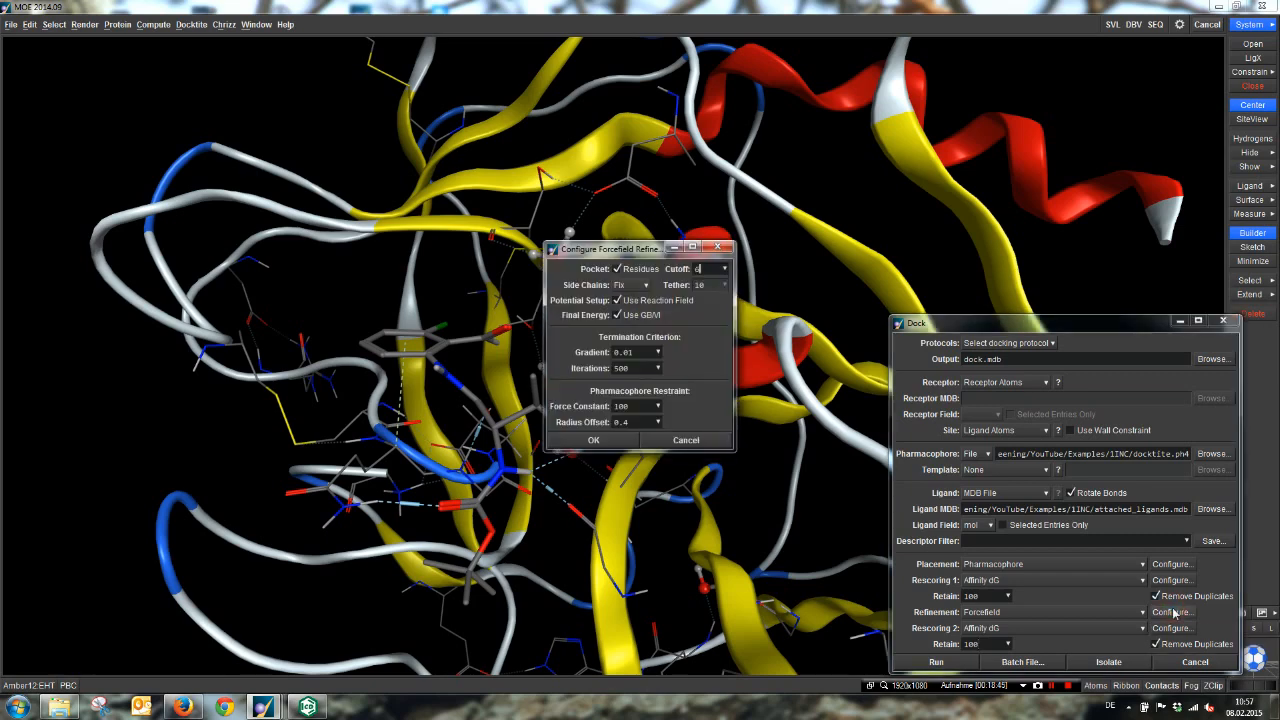
pyautogui.click(642, 405)
pyautogui.press('BackSpace')
pyautogui.press('BackSpace')
pyautogui.write('e5')
pyautogui.click(606, 440)
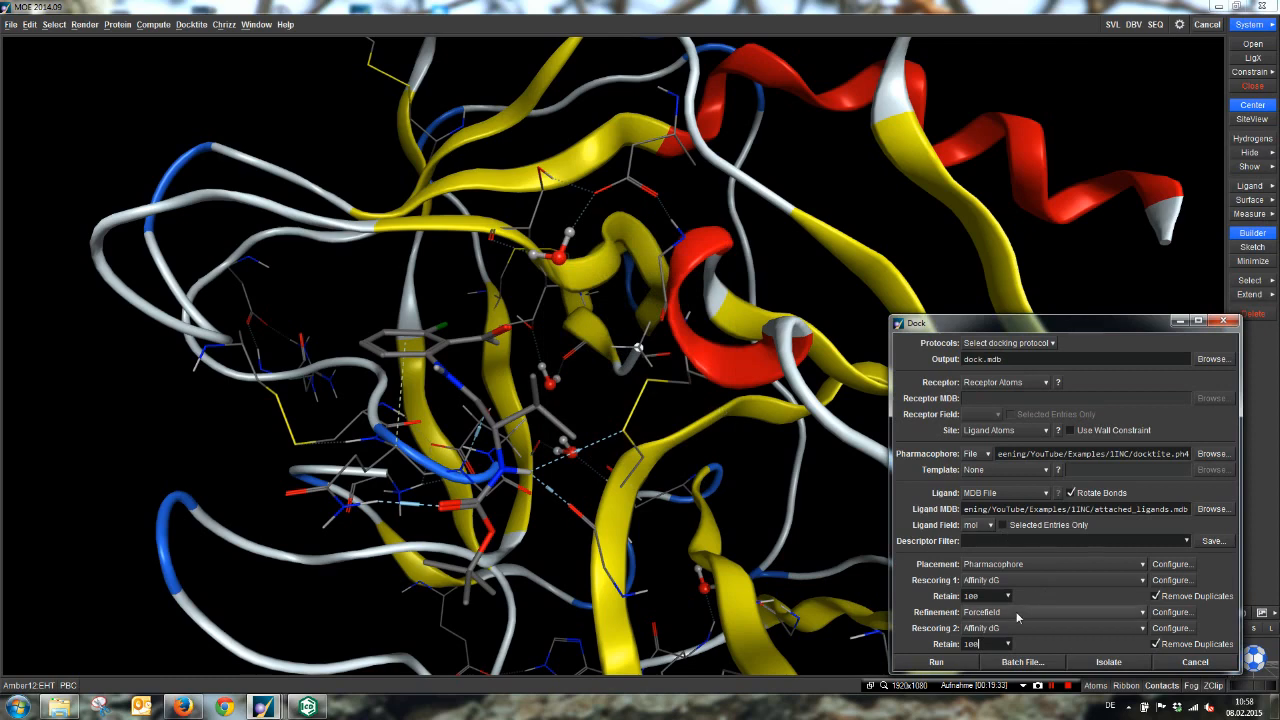
# Run the configured pharmacophore docking and monitor its progress in the SVL Commands window and the 3D view.
pyautogui.click(936, 662)
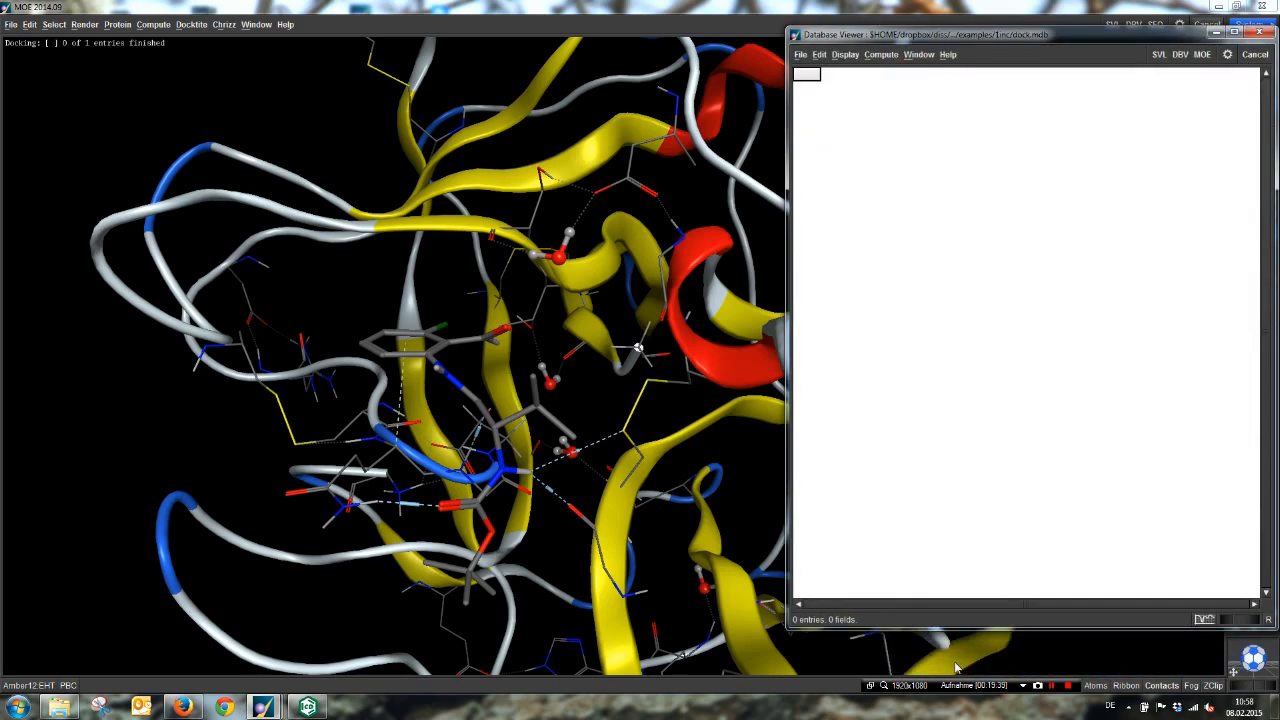
pyautogui.click(1159, 54)
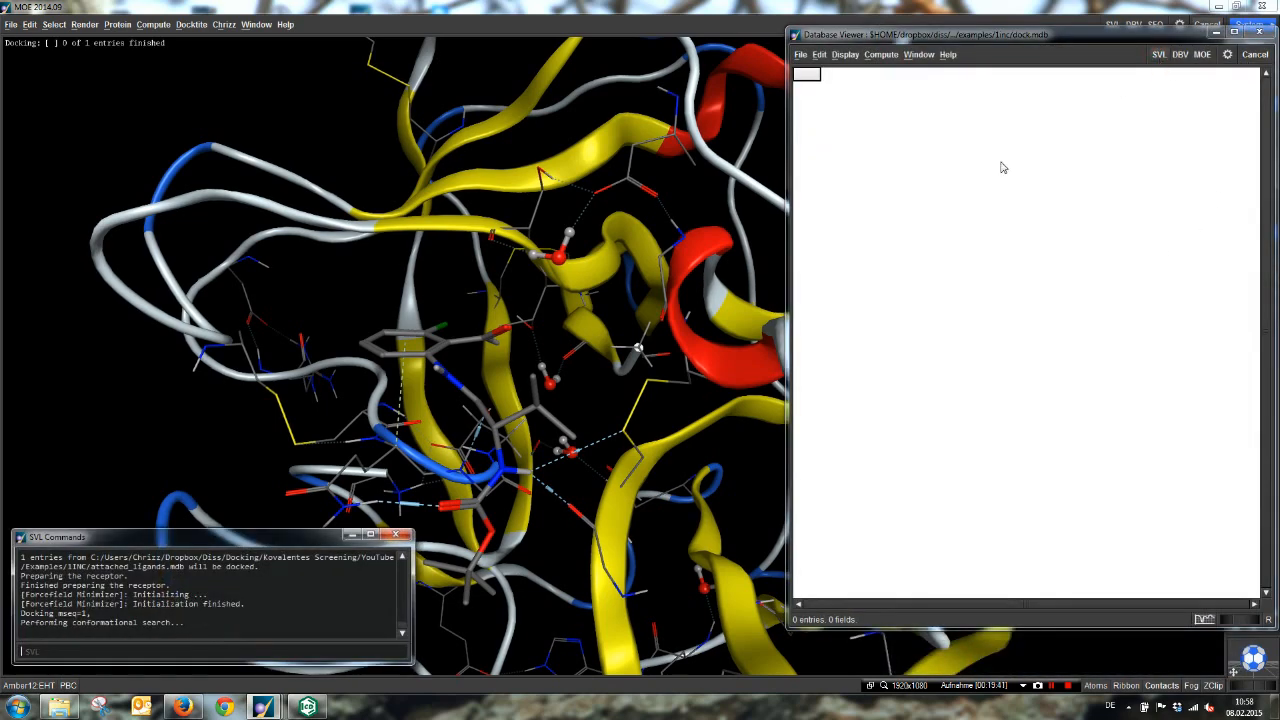
pyautogui.moveTo(275, 531); pyautogui.dragTo(276, 307)
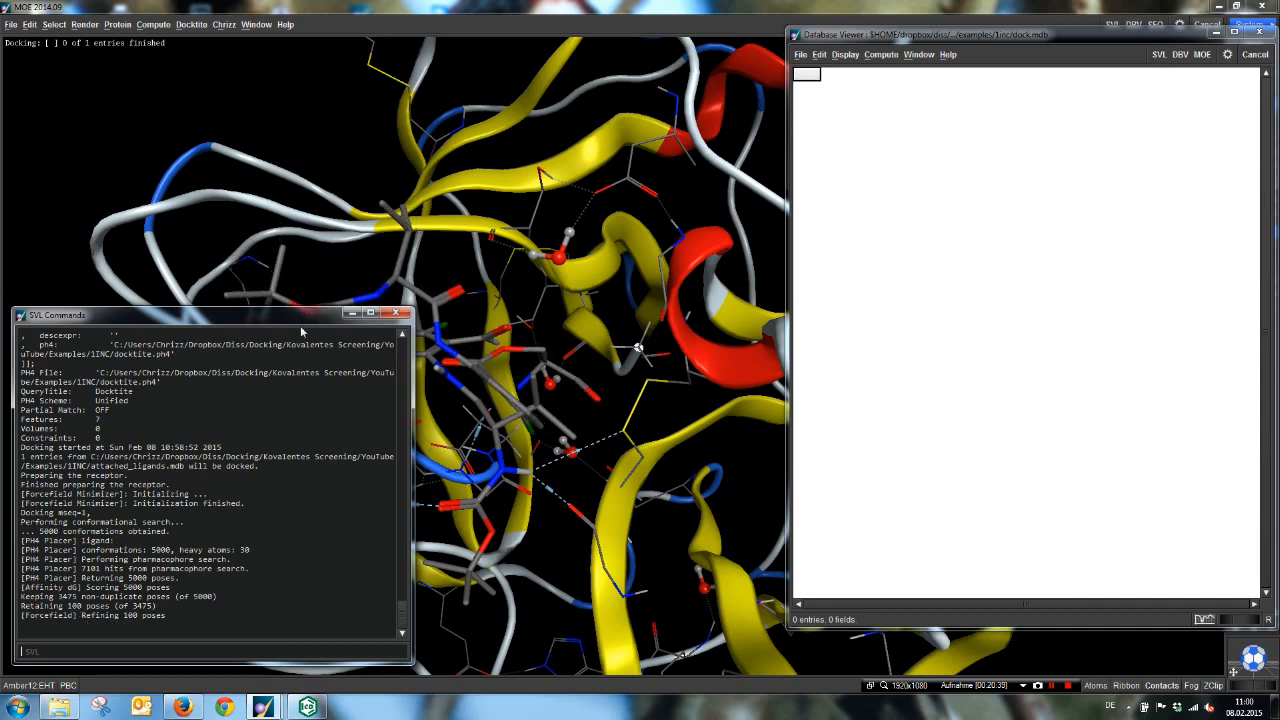
pyautogui.click(350, 312)
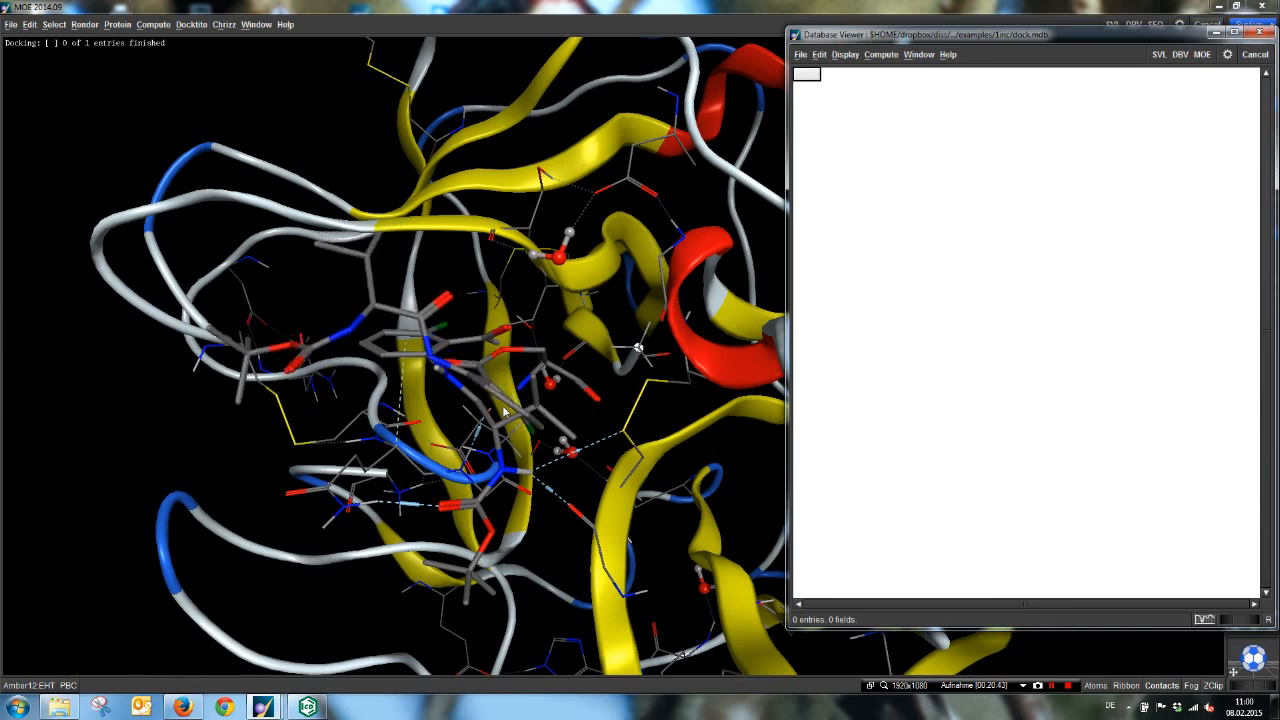
pyautogui.moveTo(637, 406); pyautogui.dragTo(603, 399, button='middle')
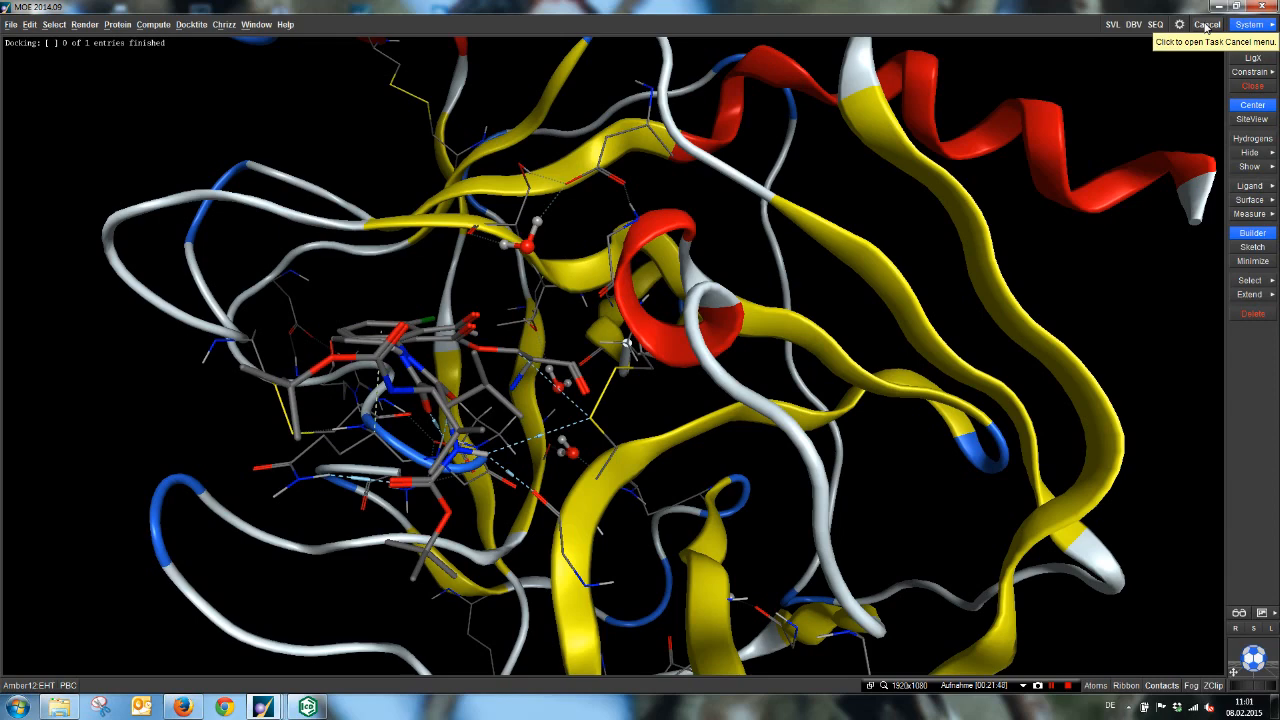
# Cancel the running Dock task and clear all molecular data, including graphics objects and the view.
pyautogui.click(1206, 25)
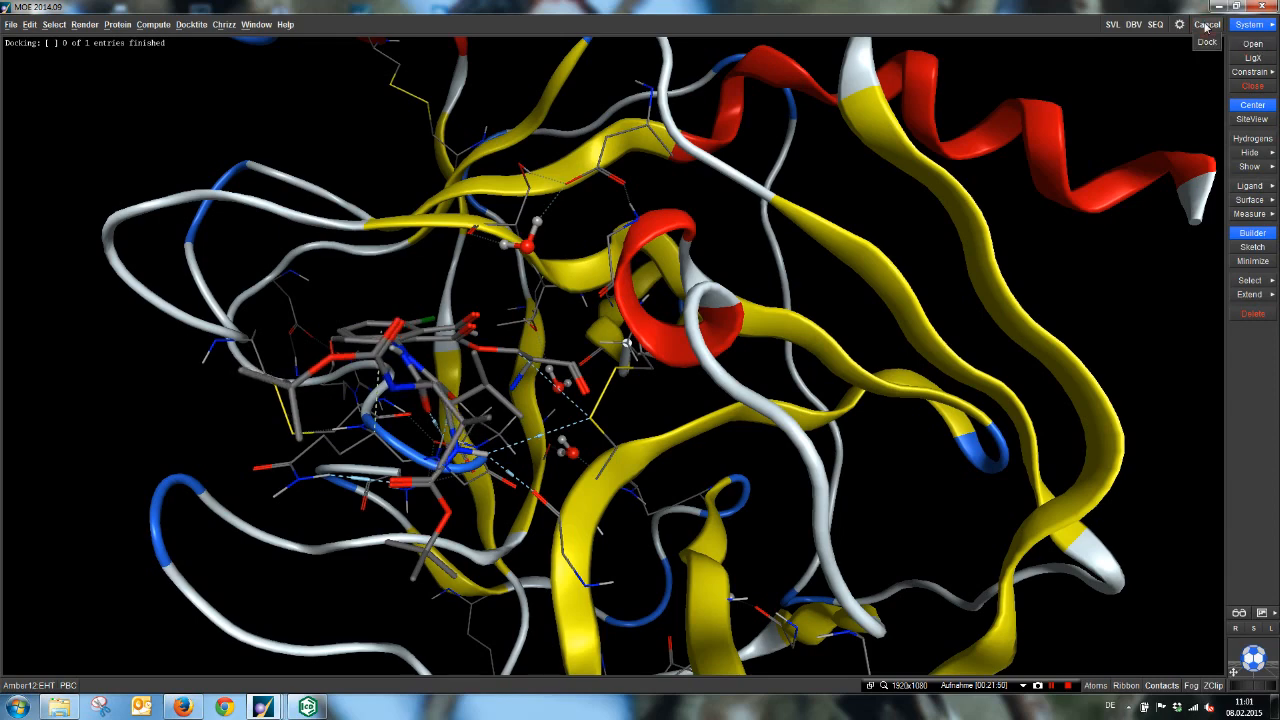
pyautogui.click(1204, 44)
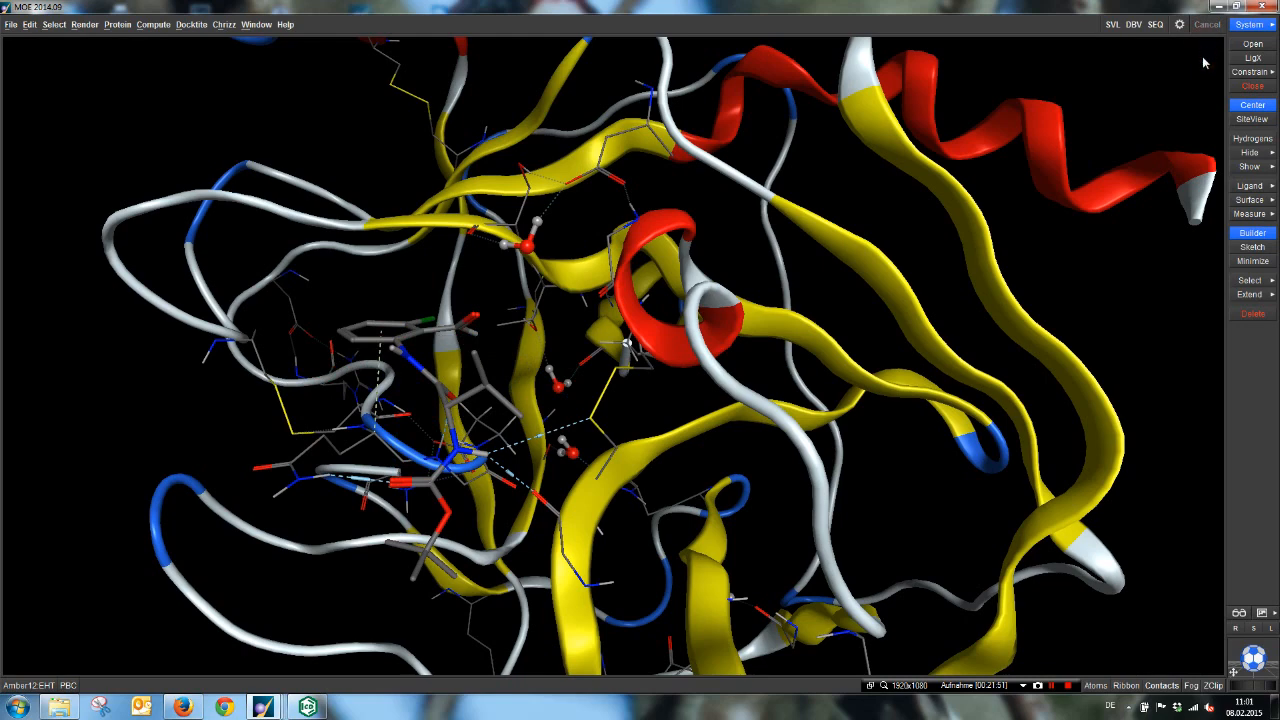
pyautogui.click(1254, 87)
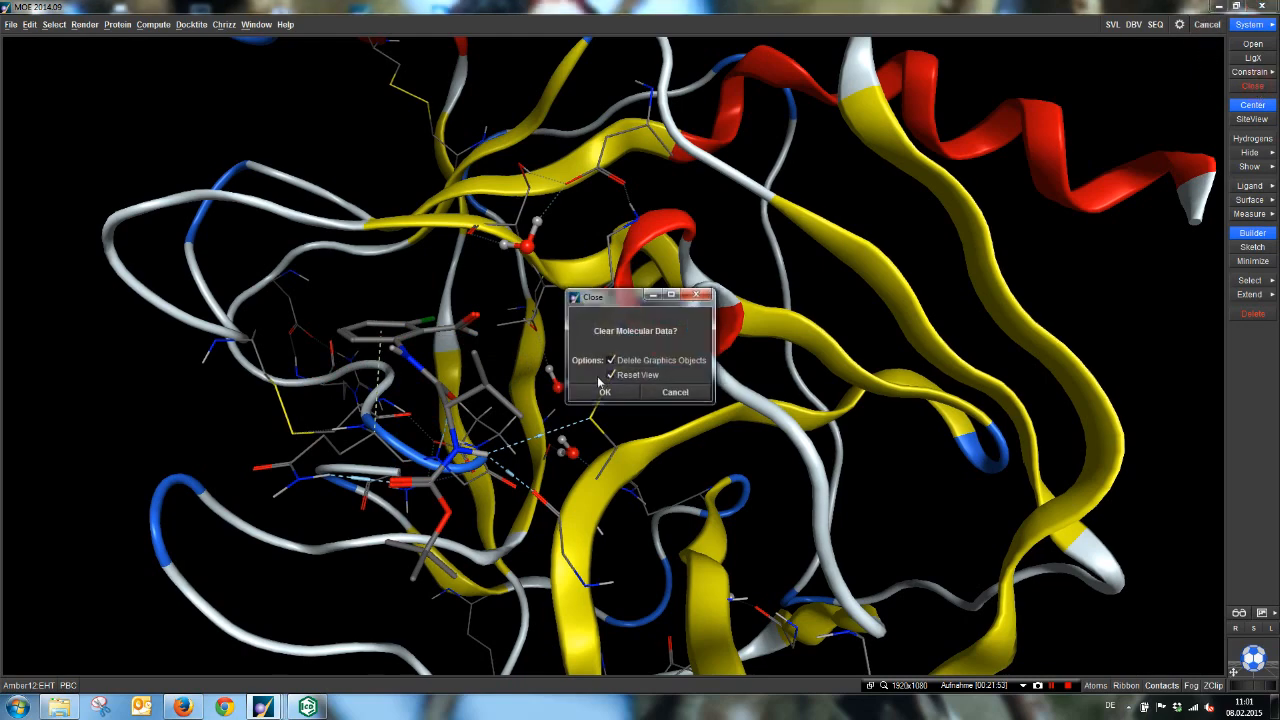
pyautogui.click(603, 392)
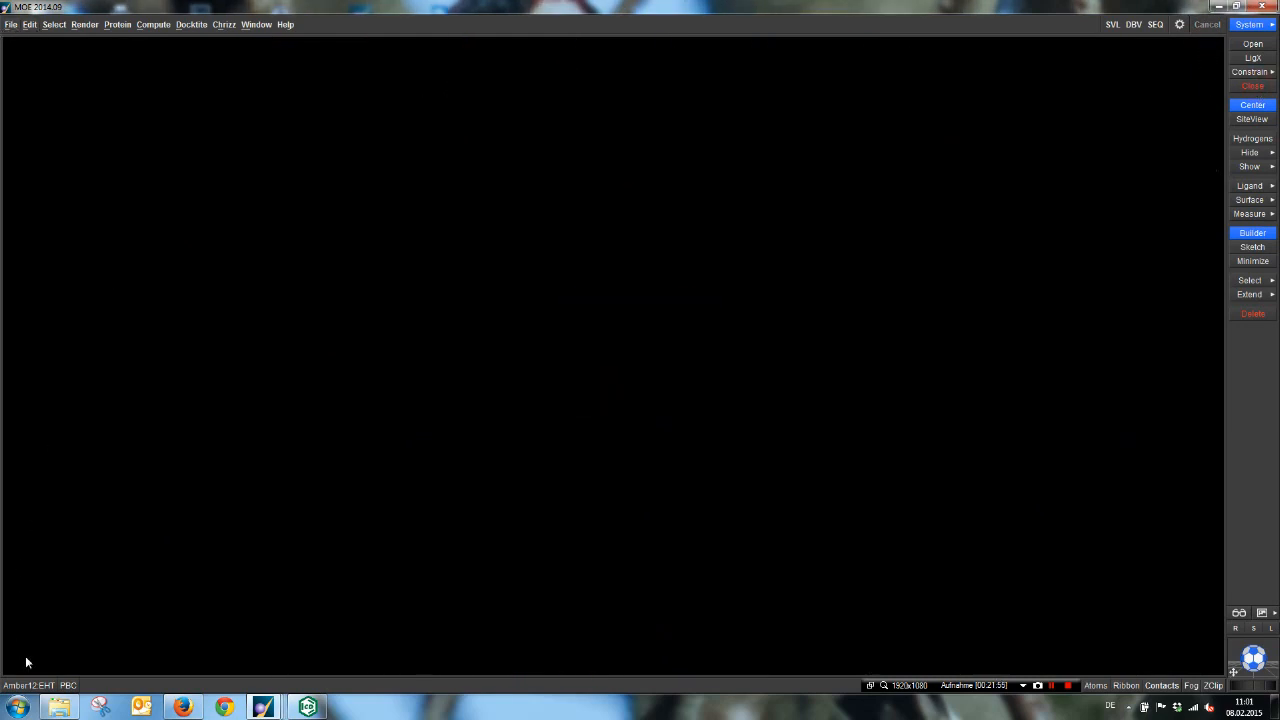
# Switch to Windows Explorer, return to the 1INC examples folder and try to delete dock.mdb.
pyautogui.click(59, 707)
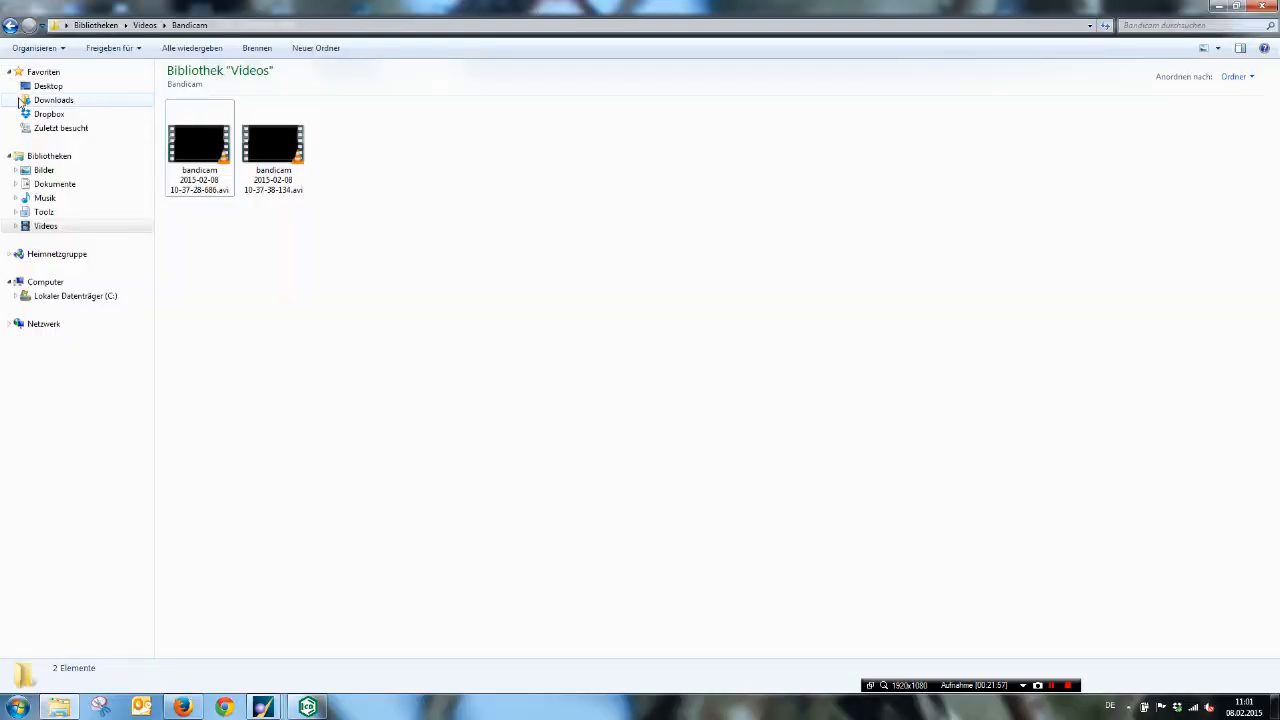
pyautogui.click(8, 26)
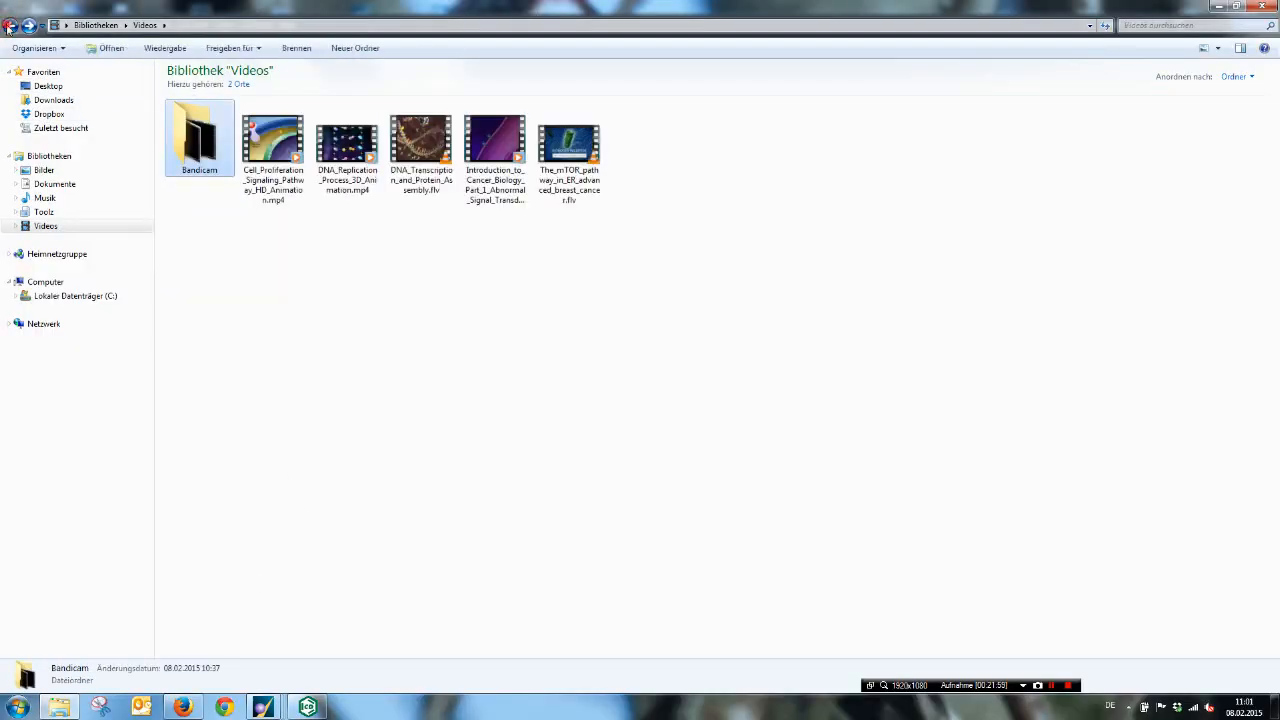
pyautogui.click(8, 26)
pyautogui.click(170, 279)
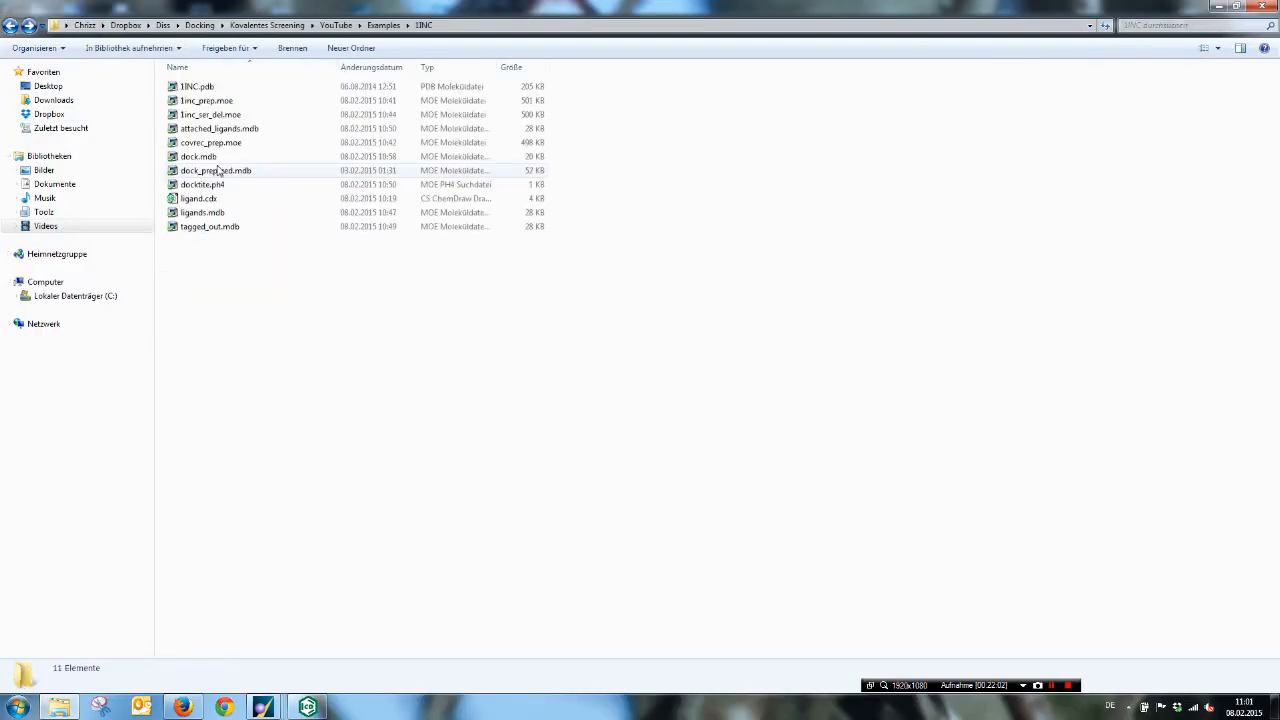
pyautogui.click(199, 157)
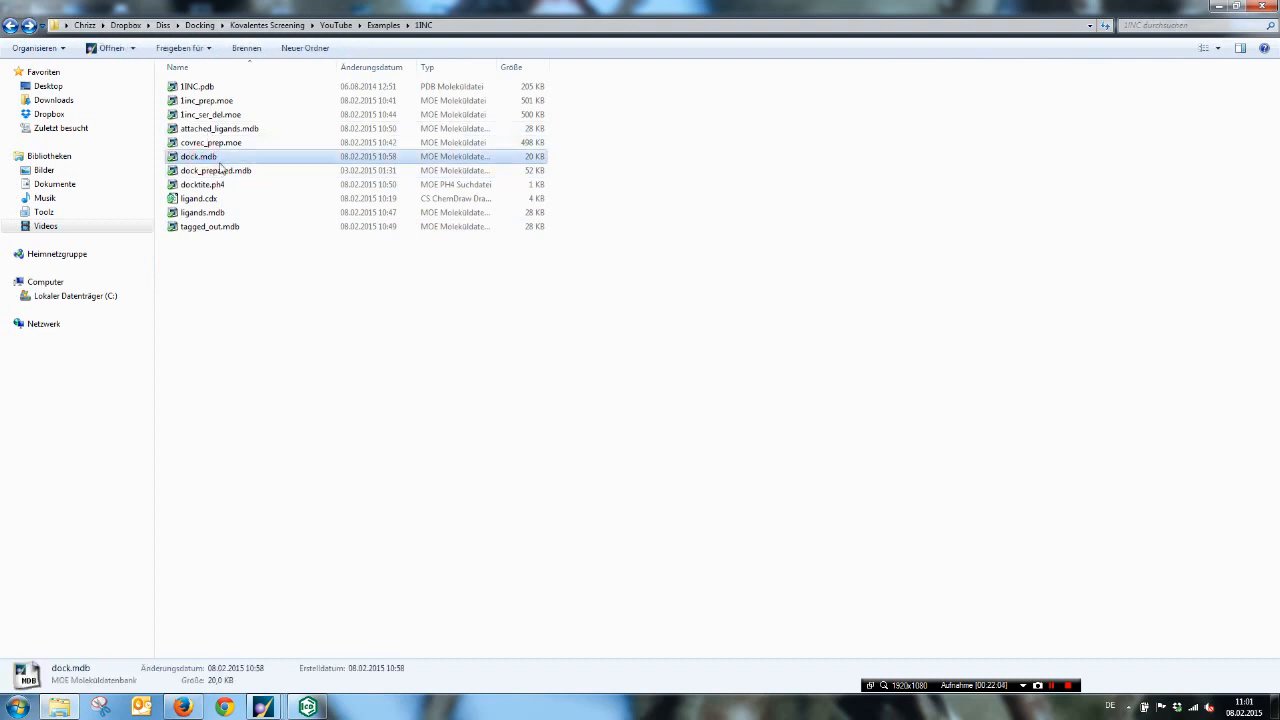
pyautogui.press('Delete')
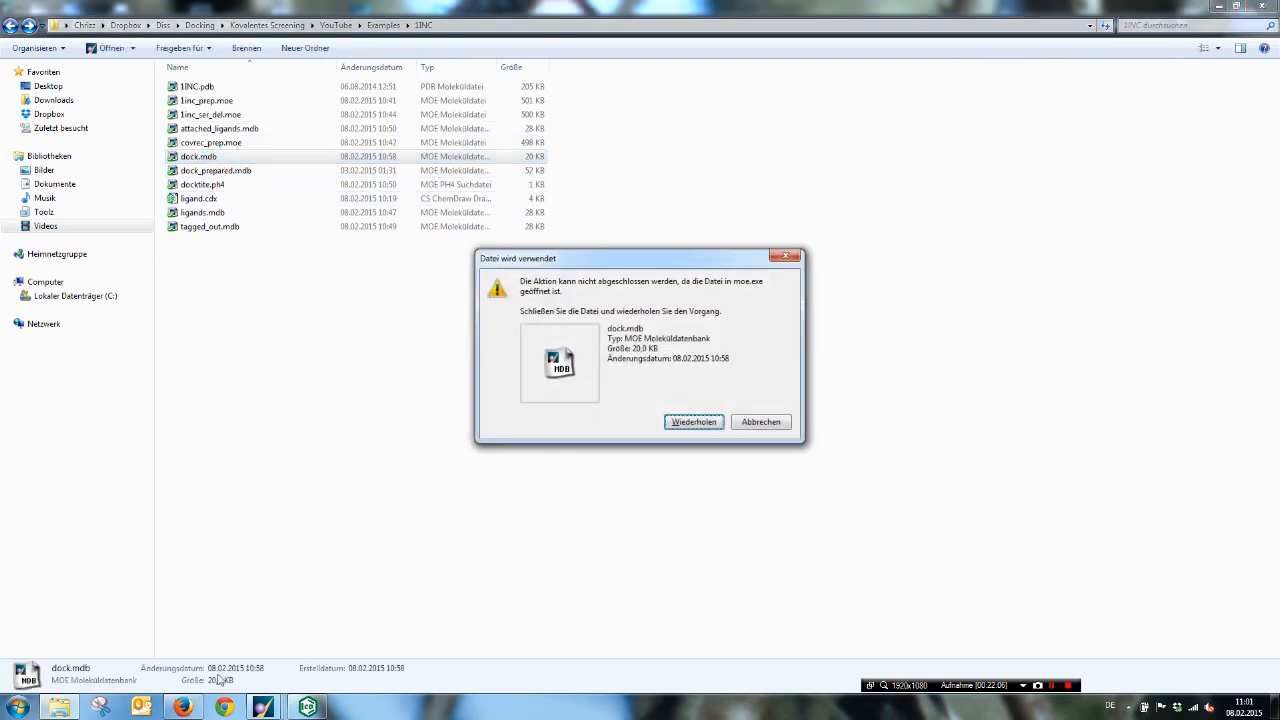
# Close both MOE Database Viewer windows and retry deleting dock.mdb.
pyautogui.click(262, 707)
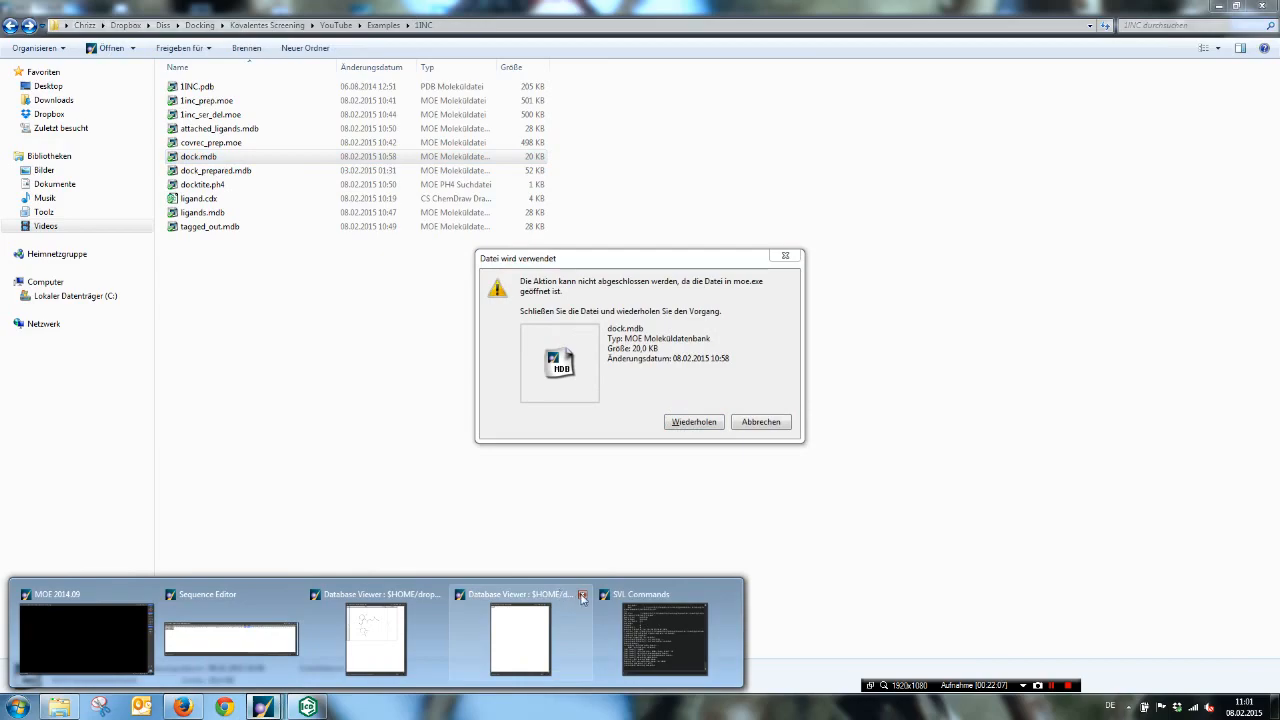
pyautogui.click(582, 595)
pyautogui.click(452, 595)
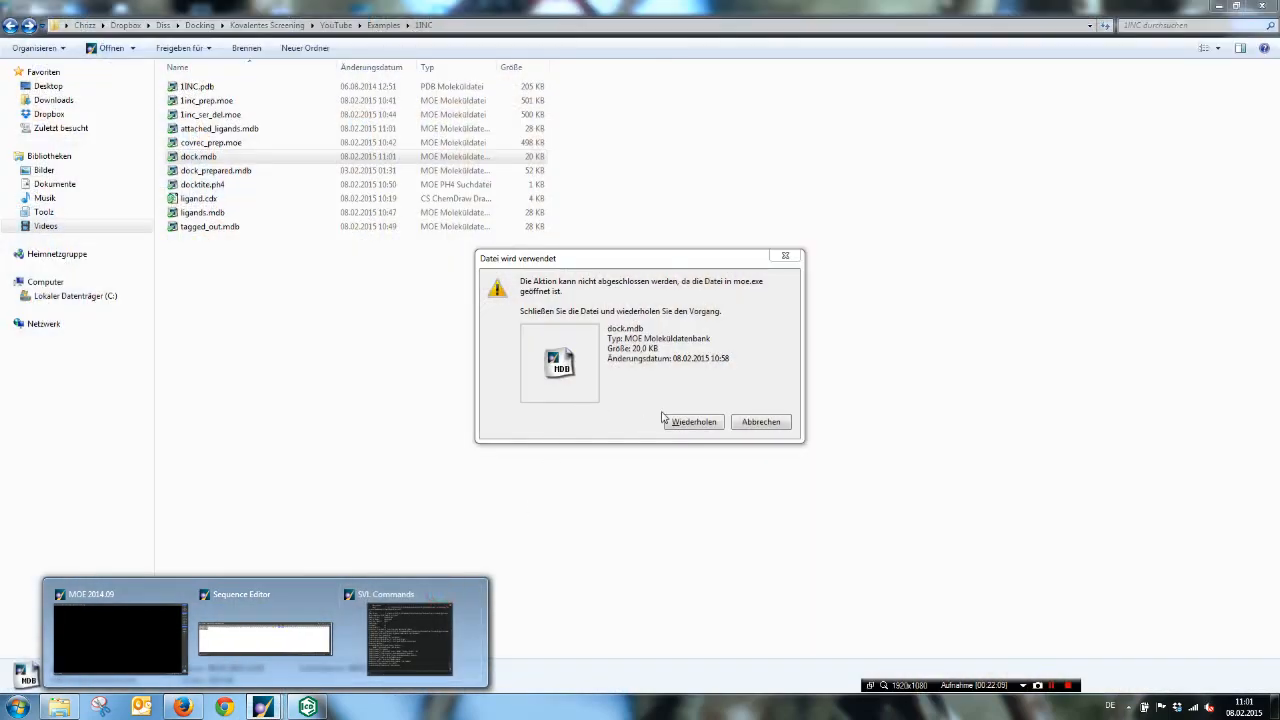
pyautogui.click(690, 424)
# Rename dock_prepared.mdb as dock.mdb.
pyautogui.click(230, 160)
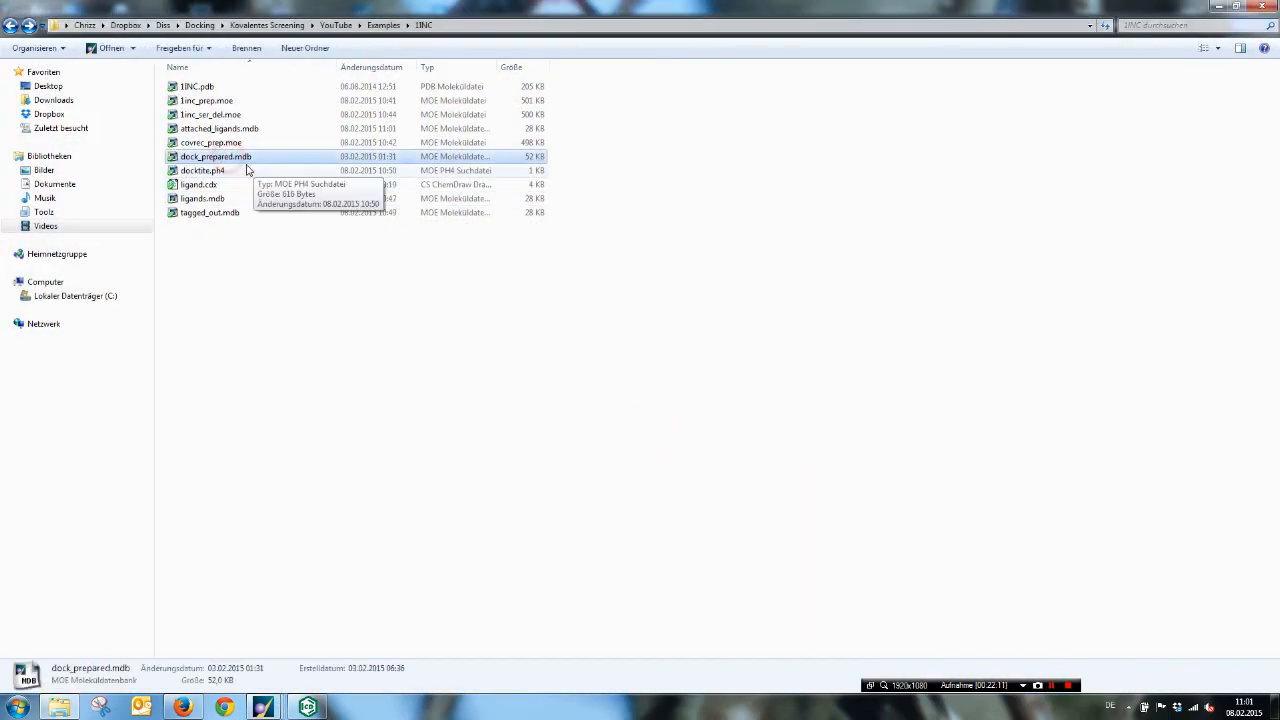
pyautogui.click(238, 163)
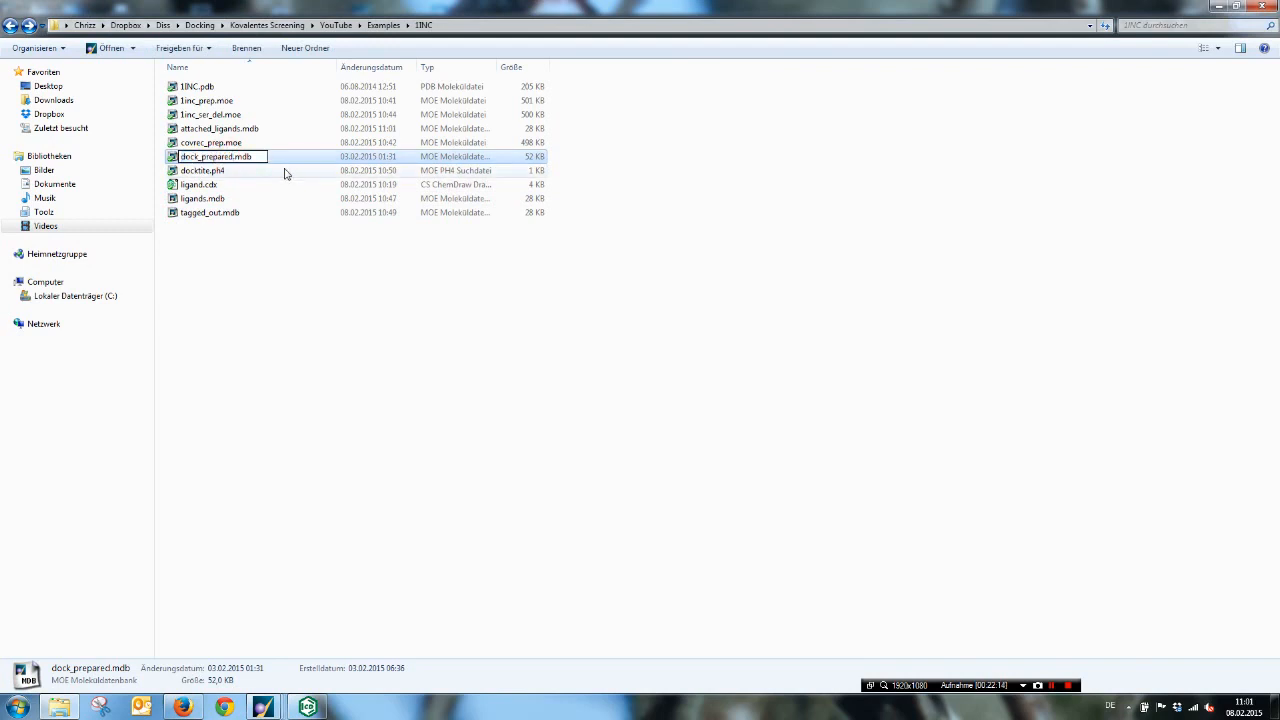
pyautogui.press('BackSpace')
pyautogui.press('BackSpace')
pyautogui.press('BackSpace')
pyautogui.press('BackSpace')
pyautogui.press('BackSpace')
pyautogui.press('BackSpace')
pyautogui.press('BackSpace')
pyautogui.press('BackSpace')
pyautogui.press('BackSpace')
pyautogui.press('Return')
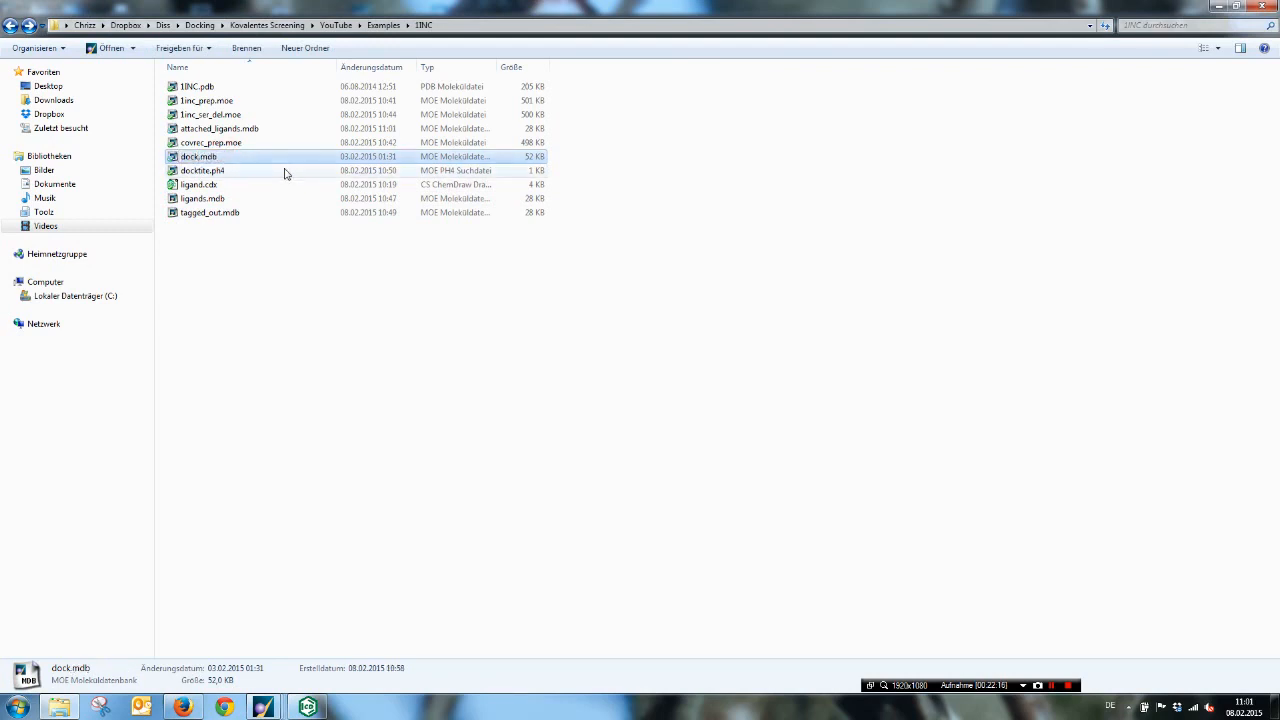
# Open dock.mdb in MOE, widen the Database Viewer to review all docked poses and their scores, and close it.
pyautogui.click(241, 296)
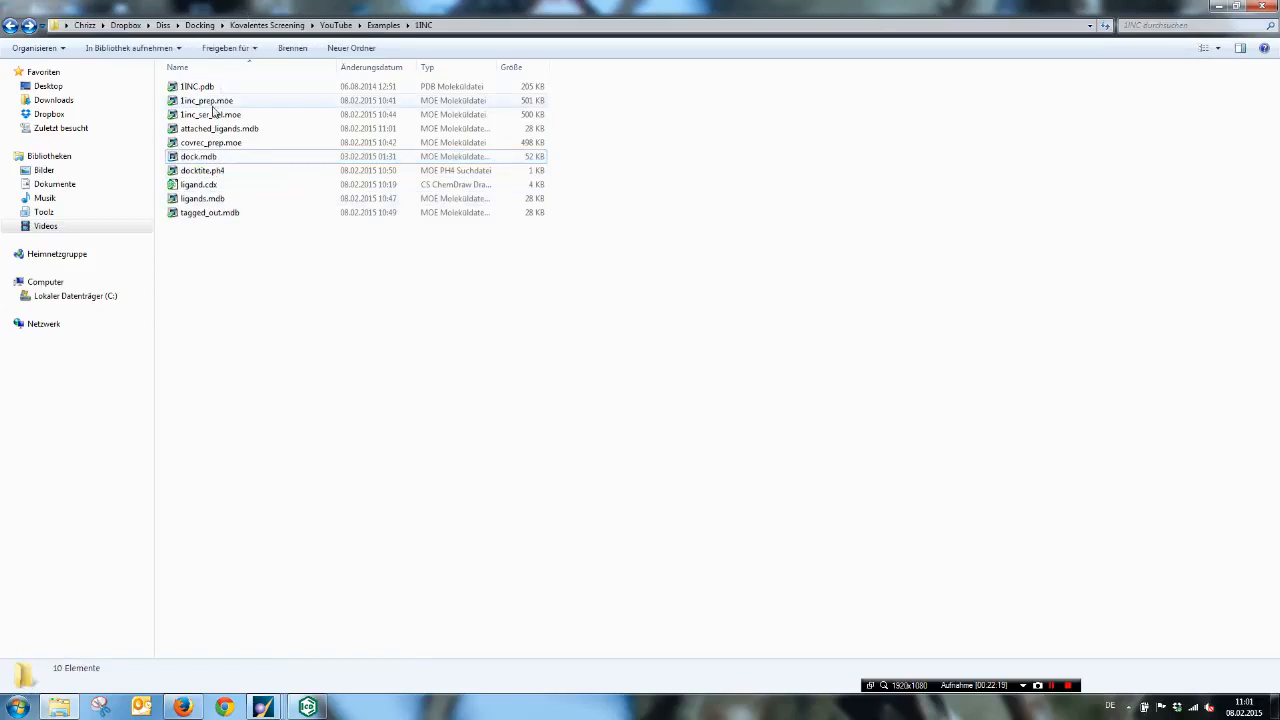
pyautogui.click(199, 157)
pyautogui.doubleClick(199, 157)
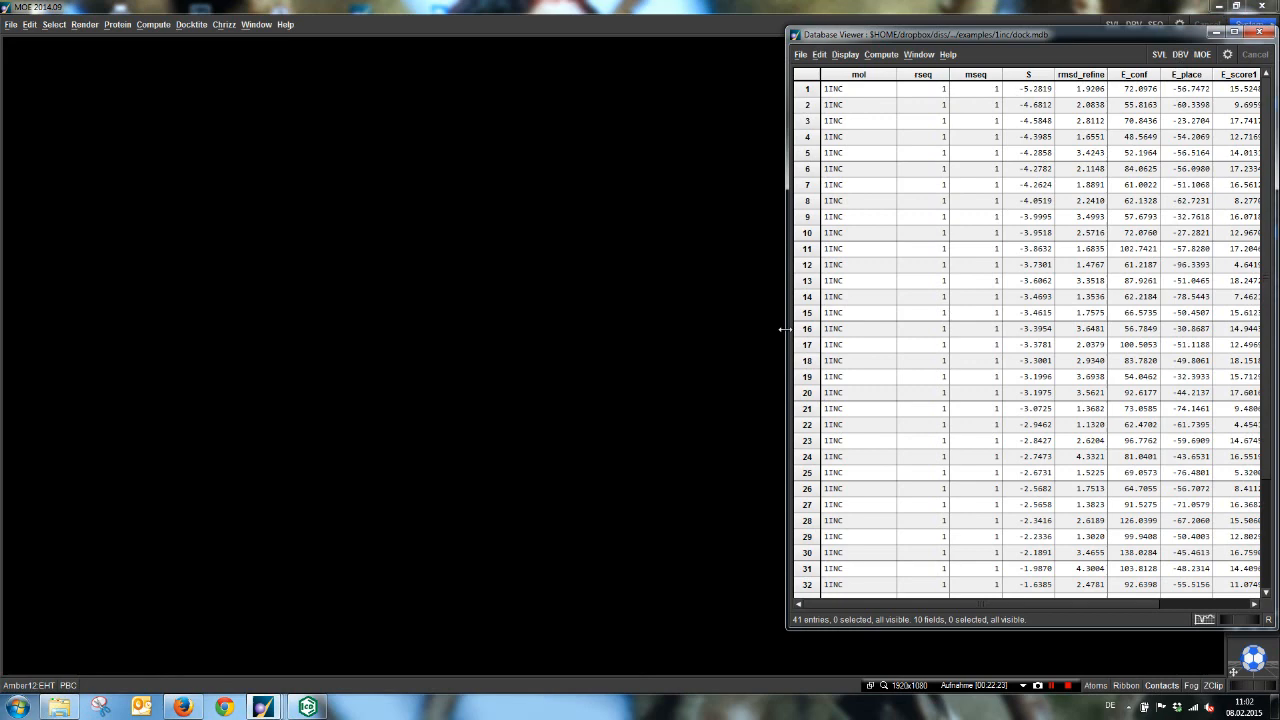
pyautogui.moveTo(785, 329); pyautogui.dragTo(322, 329)
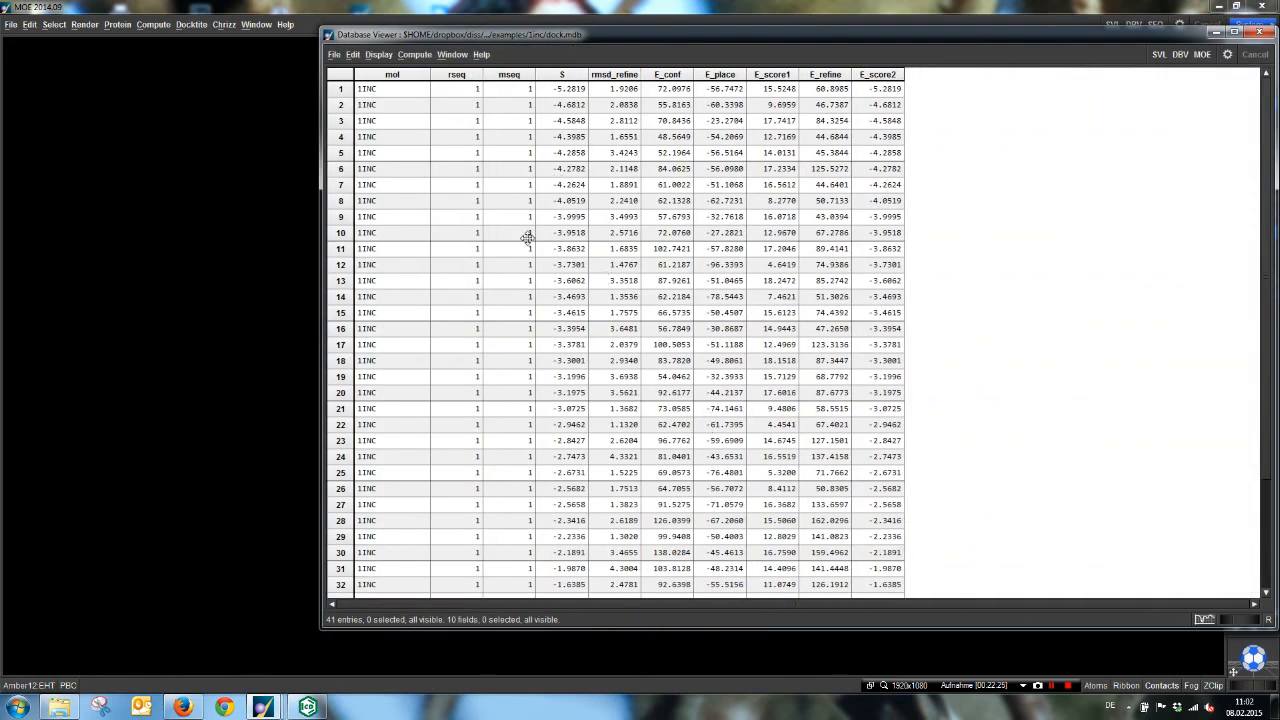
pyautogui.scroll(-3, 520, 252)
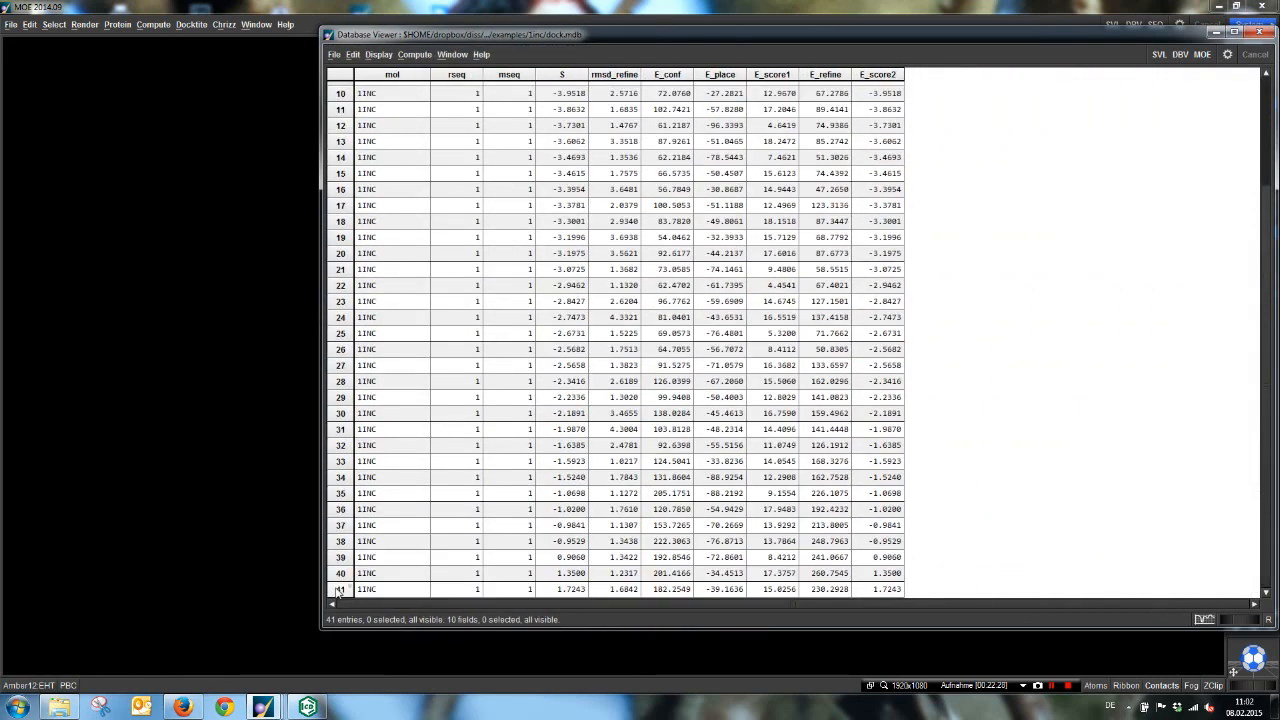
pyautogui.scroll(3, 372, 572)
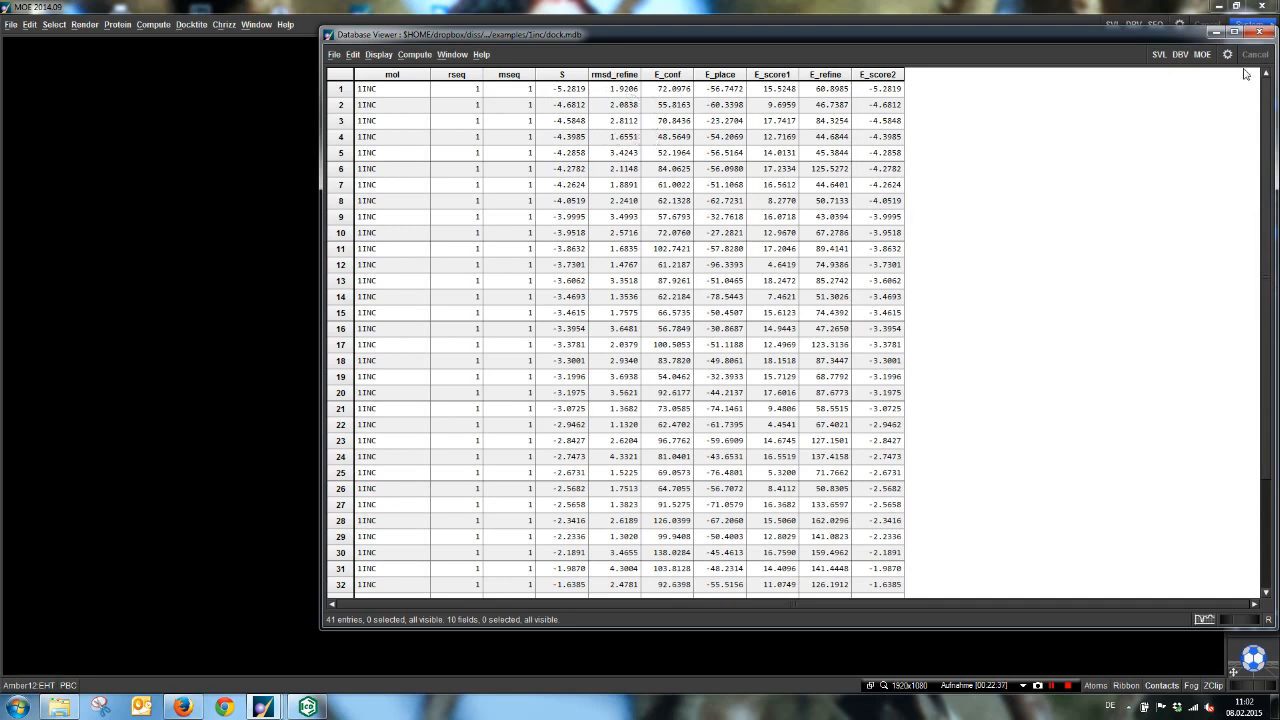
pyautogui.click(1262, 33)
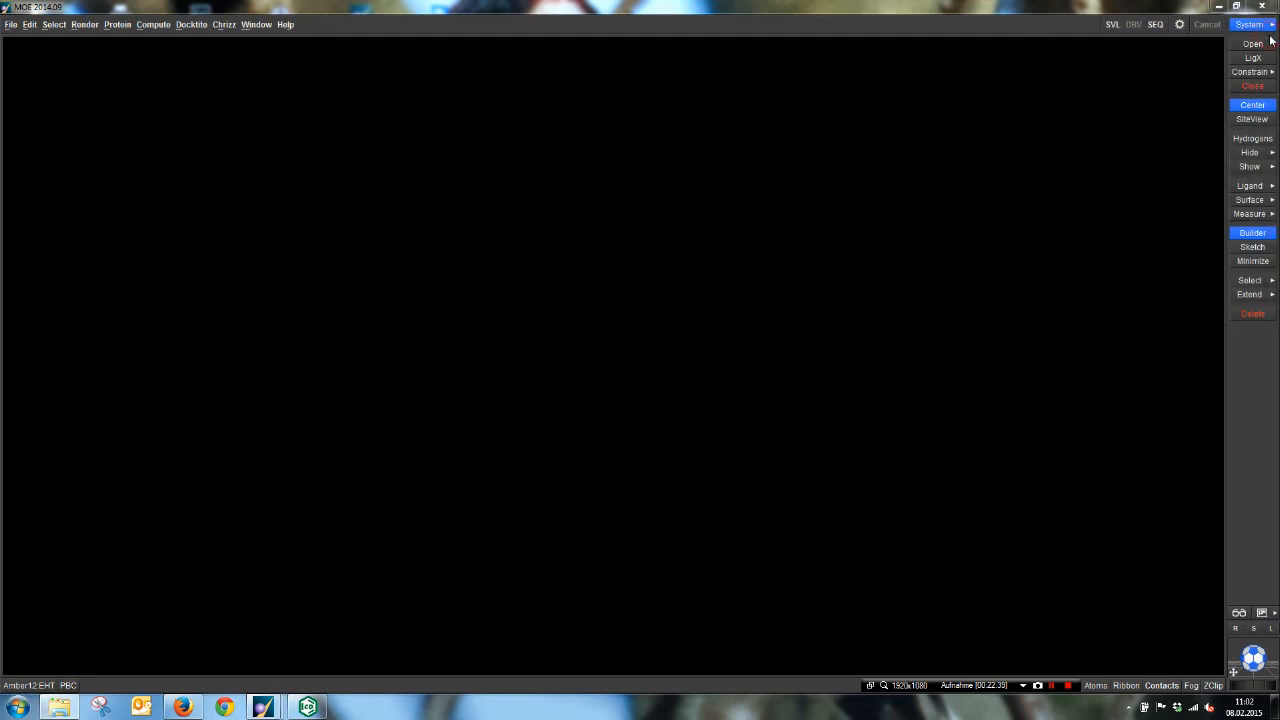
# Run Docktite Step 4: Sidechain Cleavage with dock.mdb as input and cleaved.mdb as output.
pyautogui.click(190, 25)
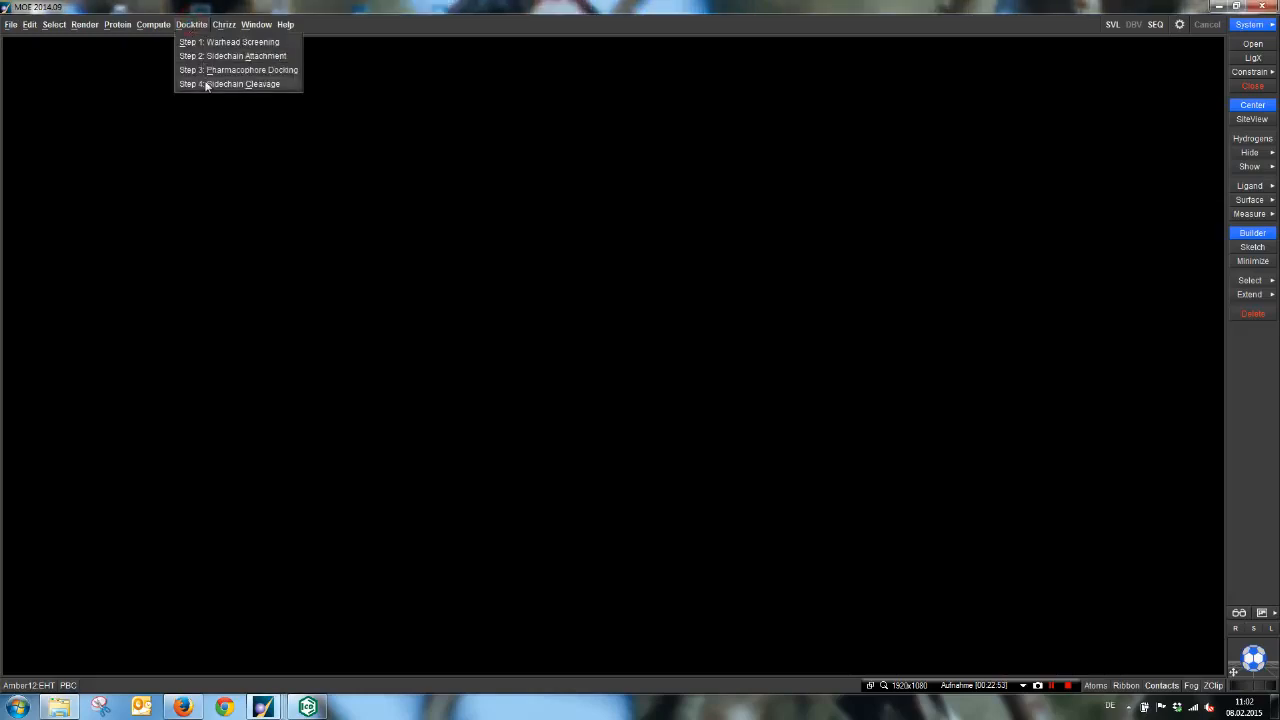
pyautogui.click(205, 84)
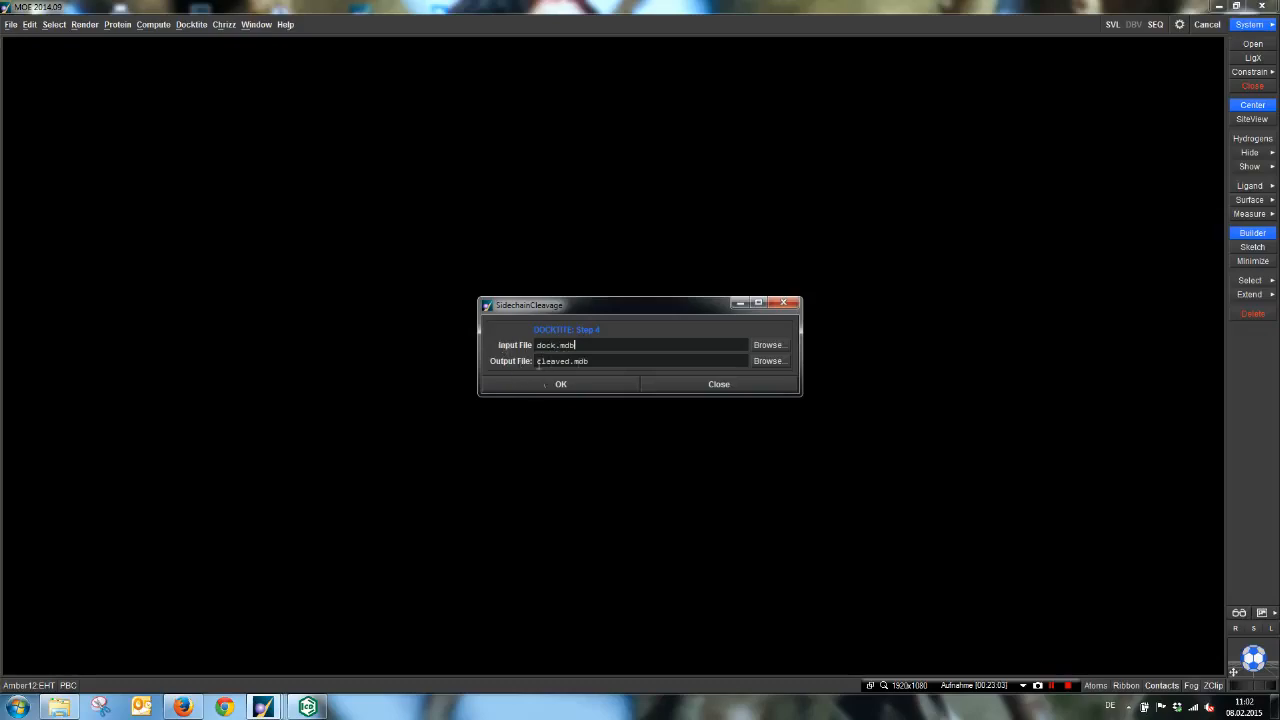
pyautogui.click(543, 385)
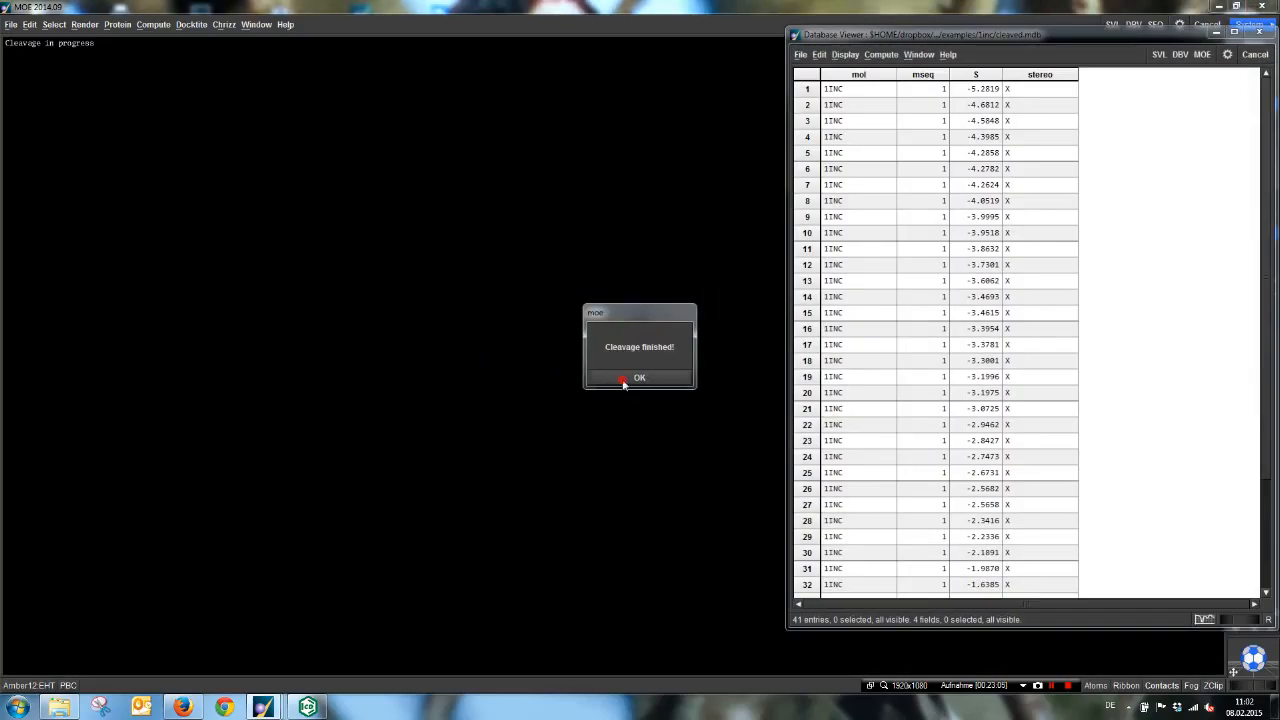
pyautogui.click(623, 379)
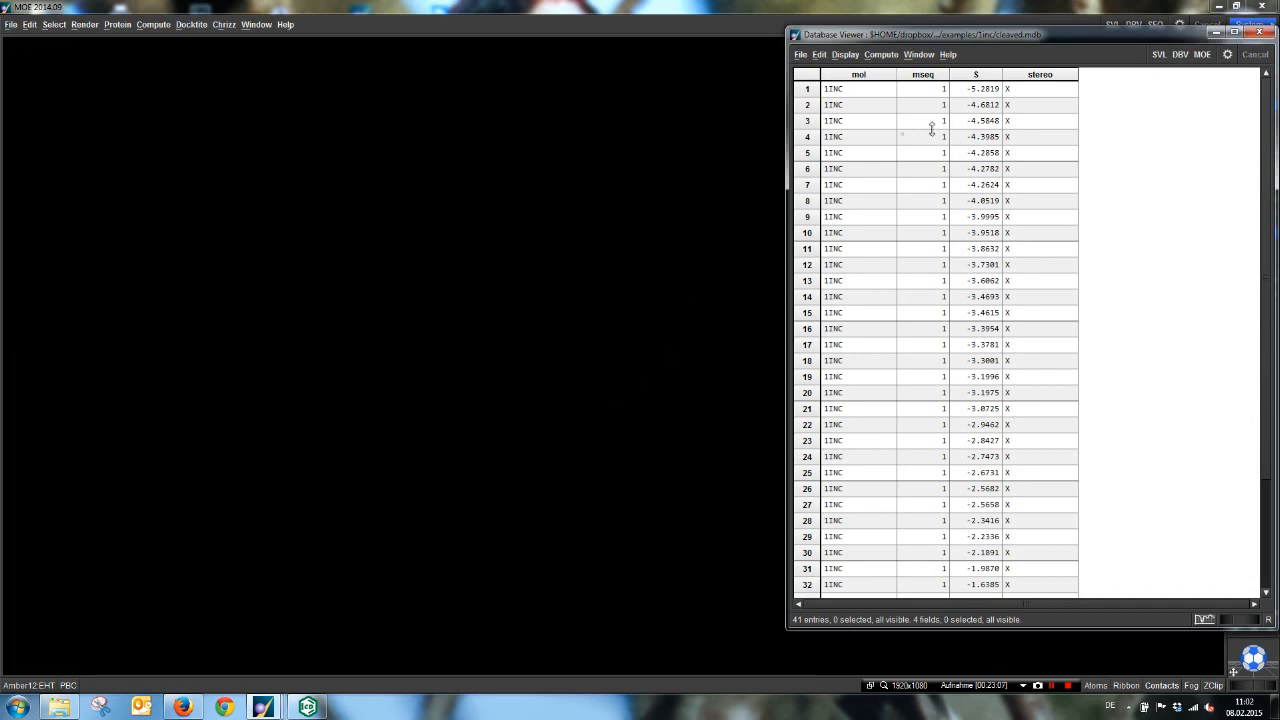
# Load a pose from cleaved.mdb into the 3D view and examine the ligand where the sidechain was cleaved.
pyautogui.click(875, 95)
pyautogui.click(929, 129)
pyautogui.click(467, 419)
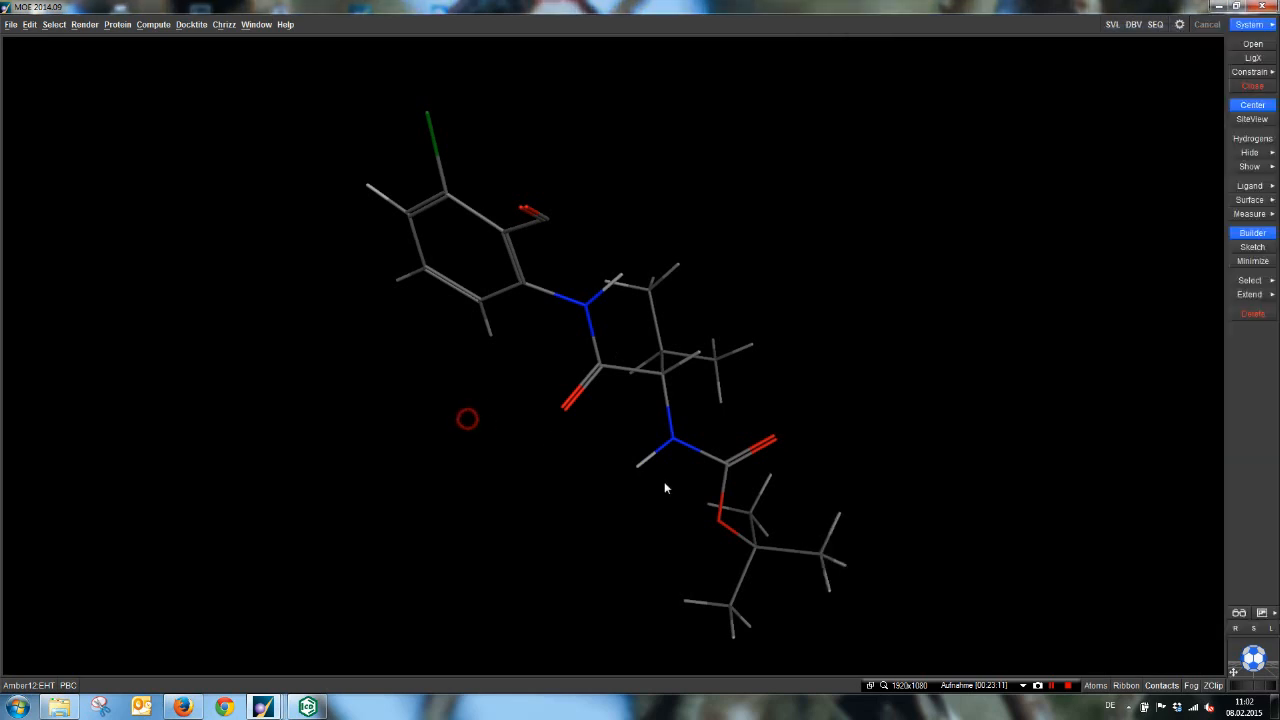
pyautogui.moveTo(665, 485); pyautogui.dragTo(710, 386, button='middle')
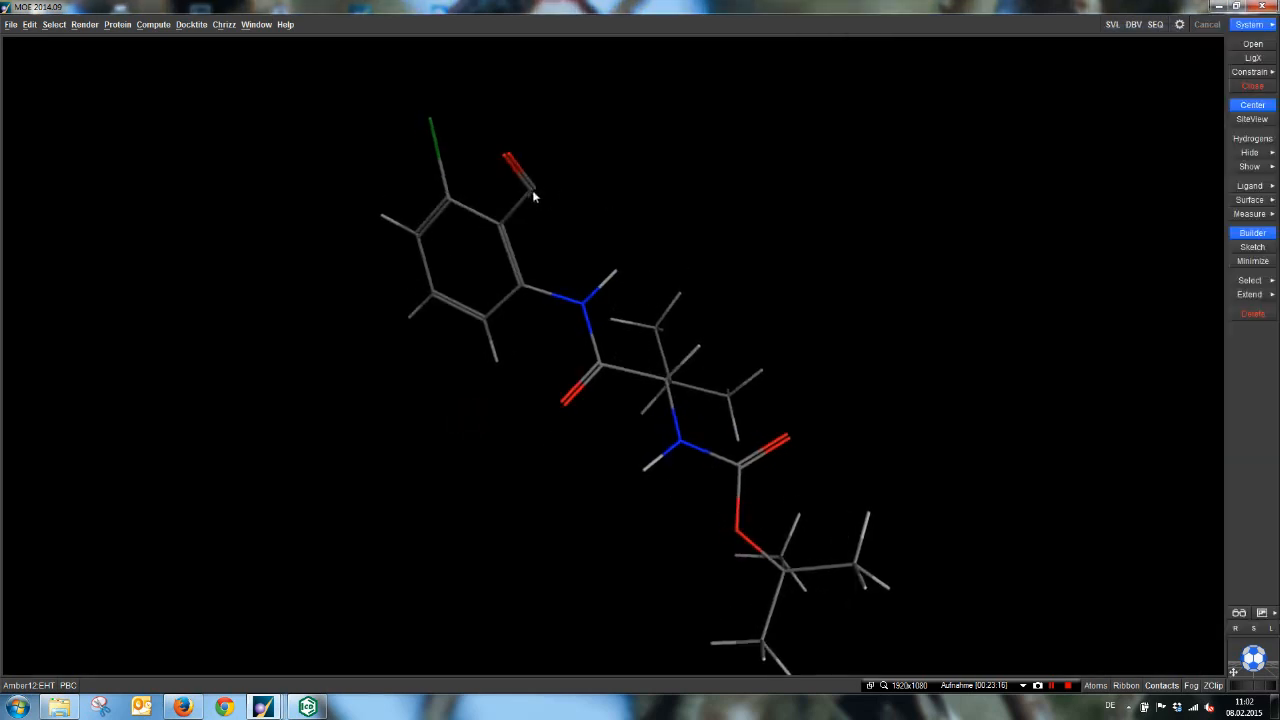
pyautogui.moveTo(600, 298); pyautogui.dragTo(617, 273, button='middle')
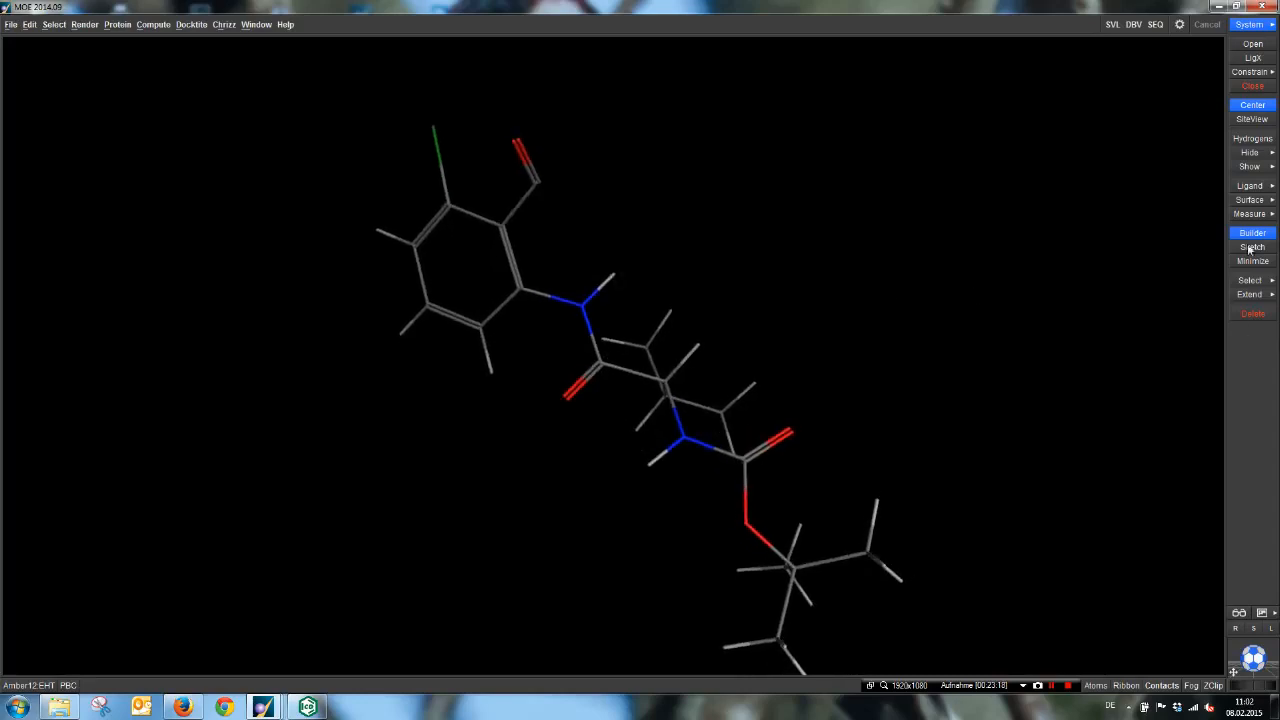
# Clear the molecular data and open the prepared protein structure 1inc_prep.moe.
pyautogui.click(1252, 86)
pyautogui.click(603, 391)
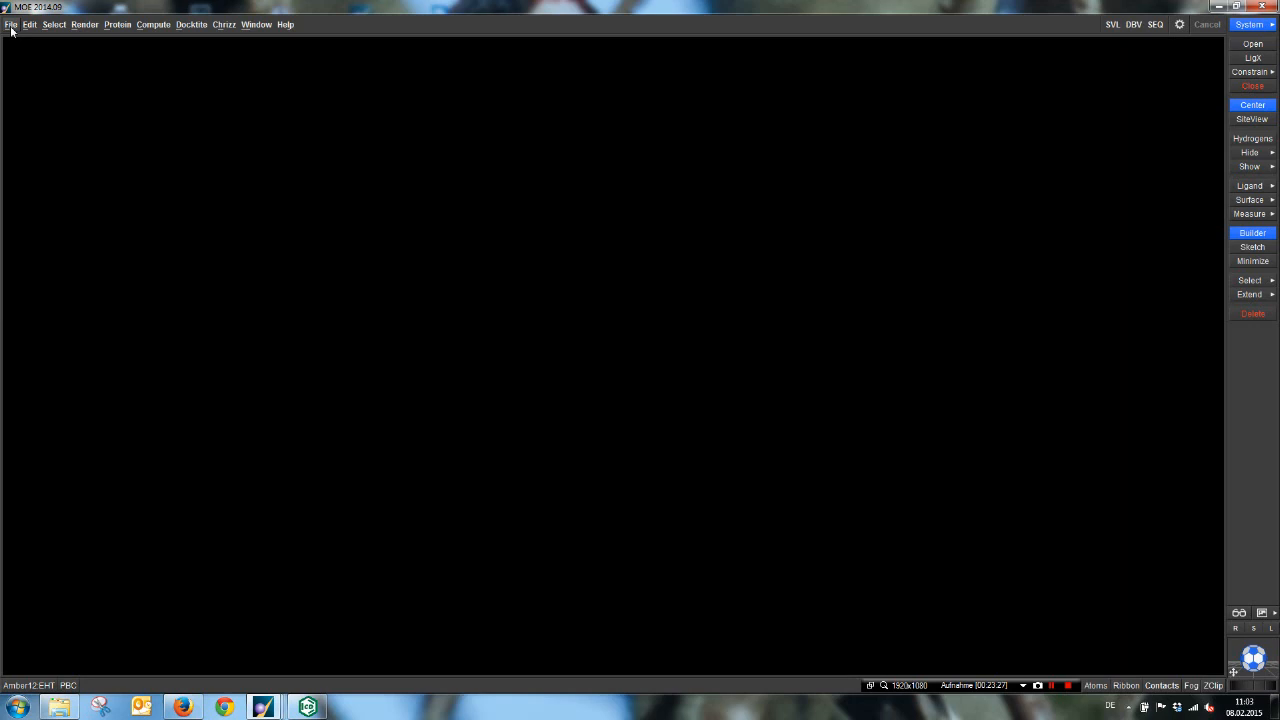
pyautogui.click(12, 24)
pyautogui.click(31, 53)
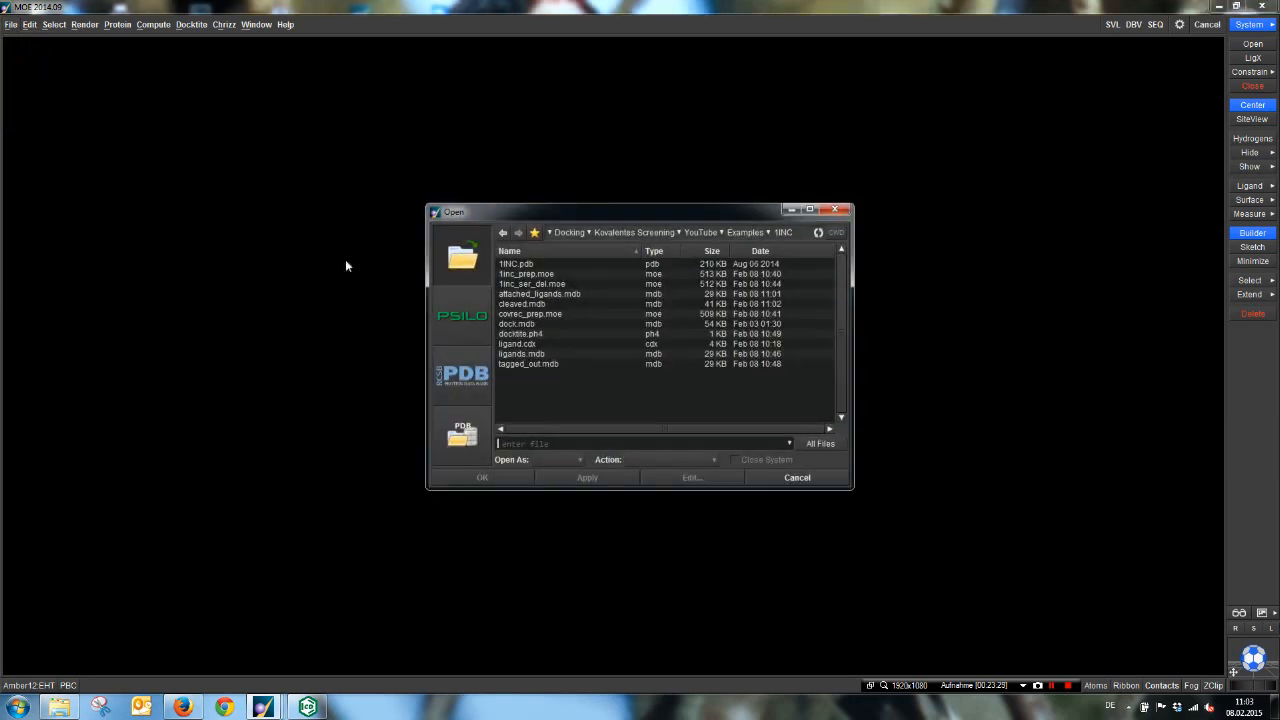
pyautogui.doubleClick(528, 273)
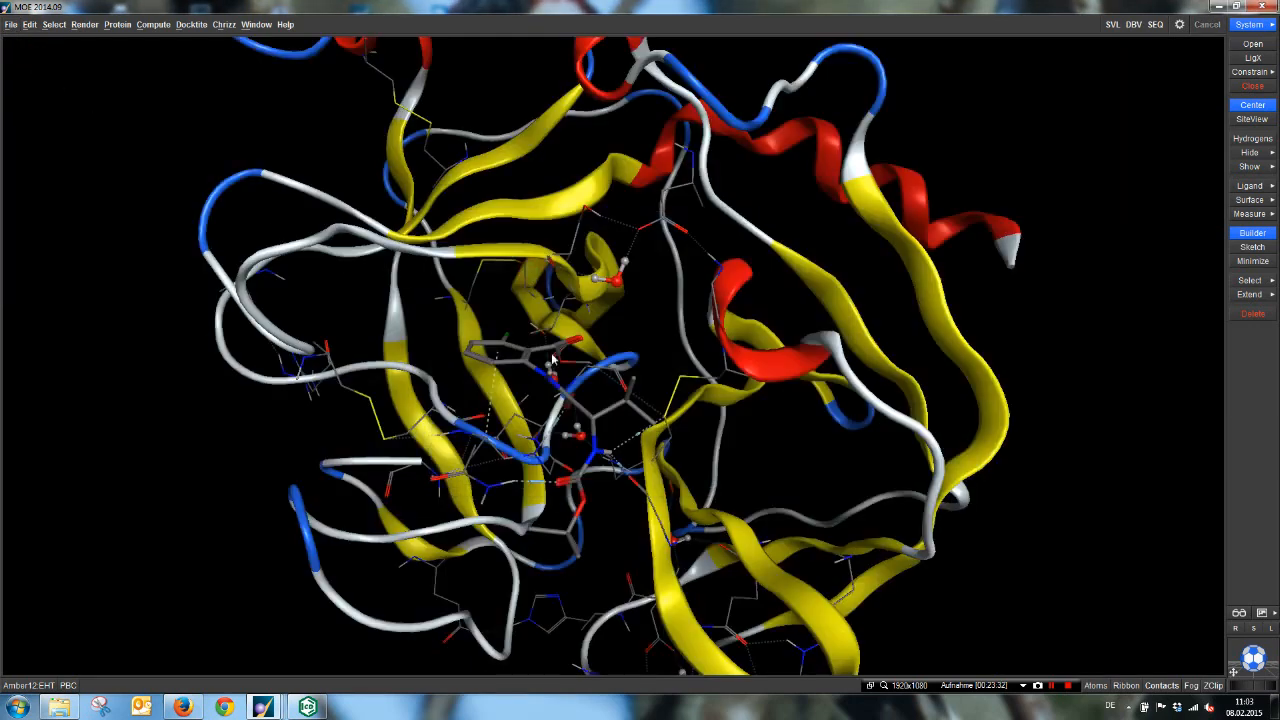
# Select the crystal ligand, invert the selection, and delete all remaining atoms so only the ligand is left.
pyautogui.doubleClick(528, 368)
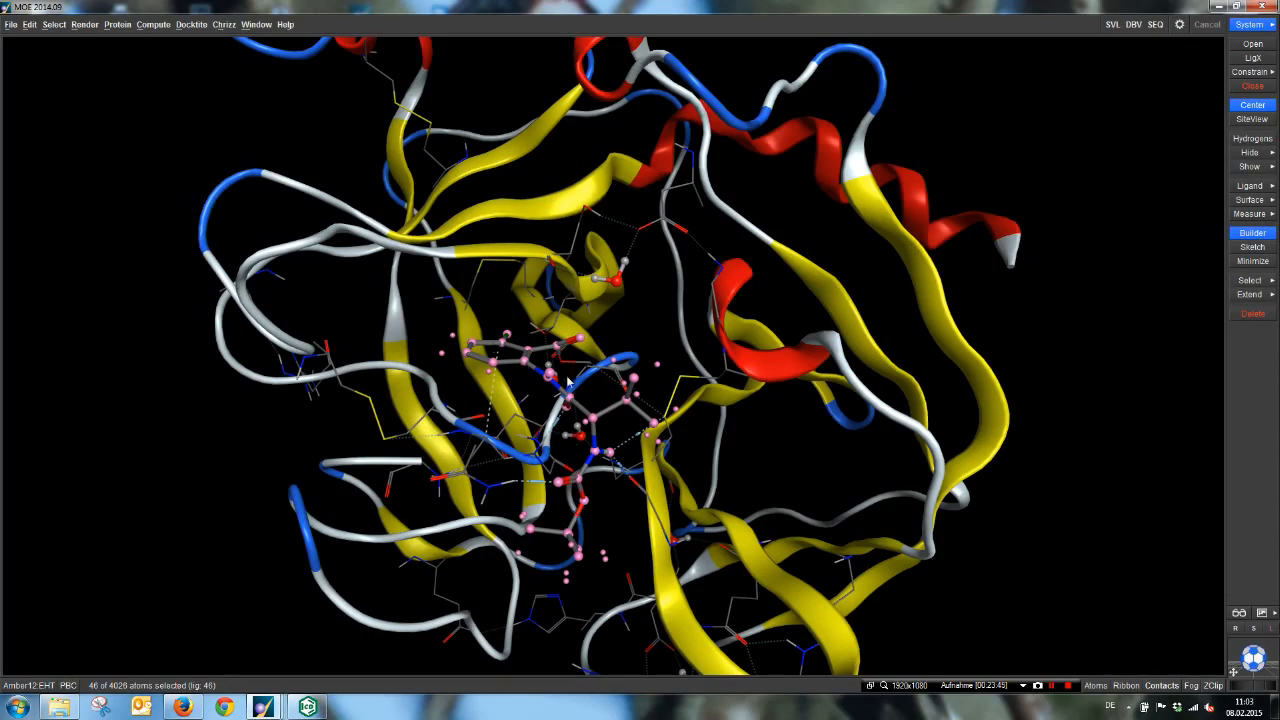
pyautogui.click(1252, 282)
pyautogui.click(1210, 287)
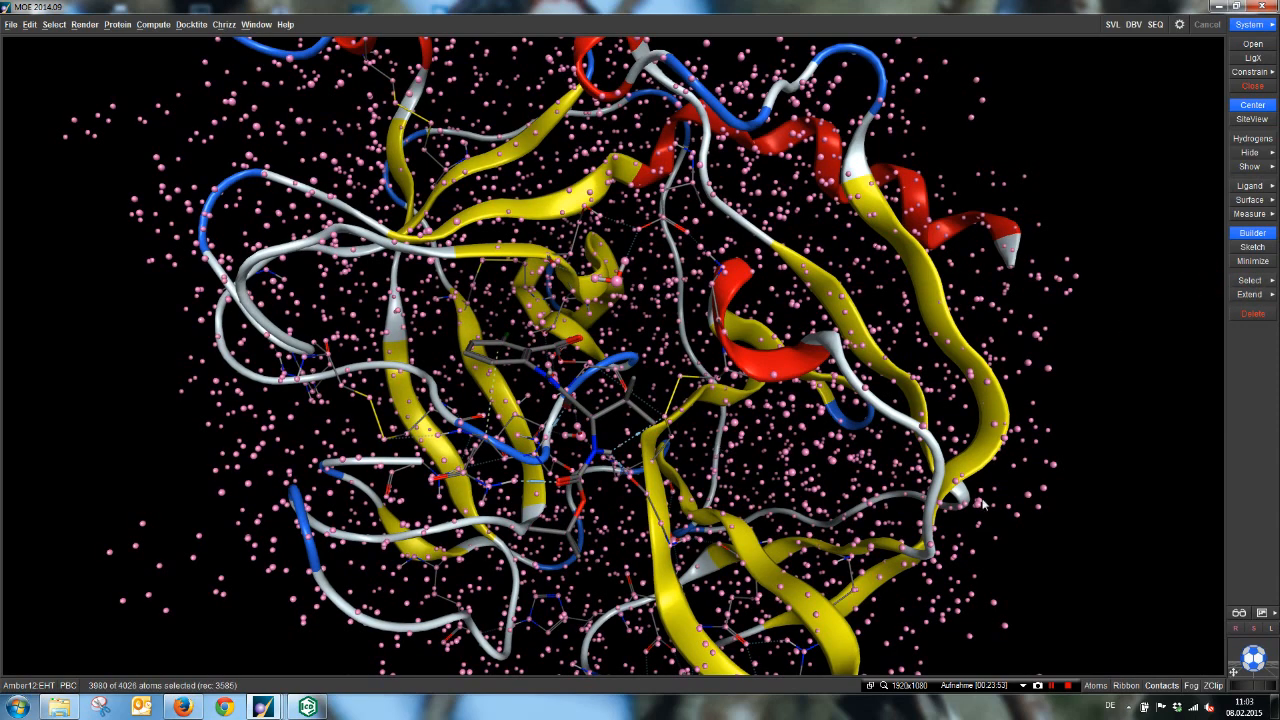
pyautogui.click(1253, 313)
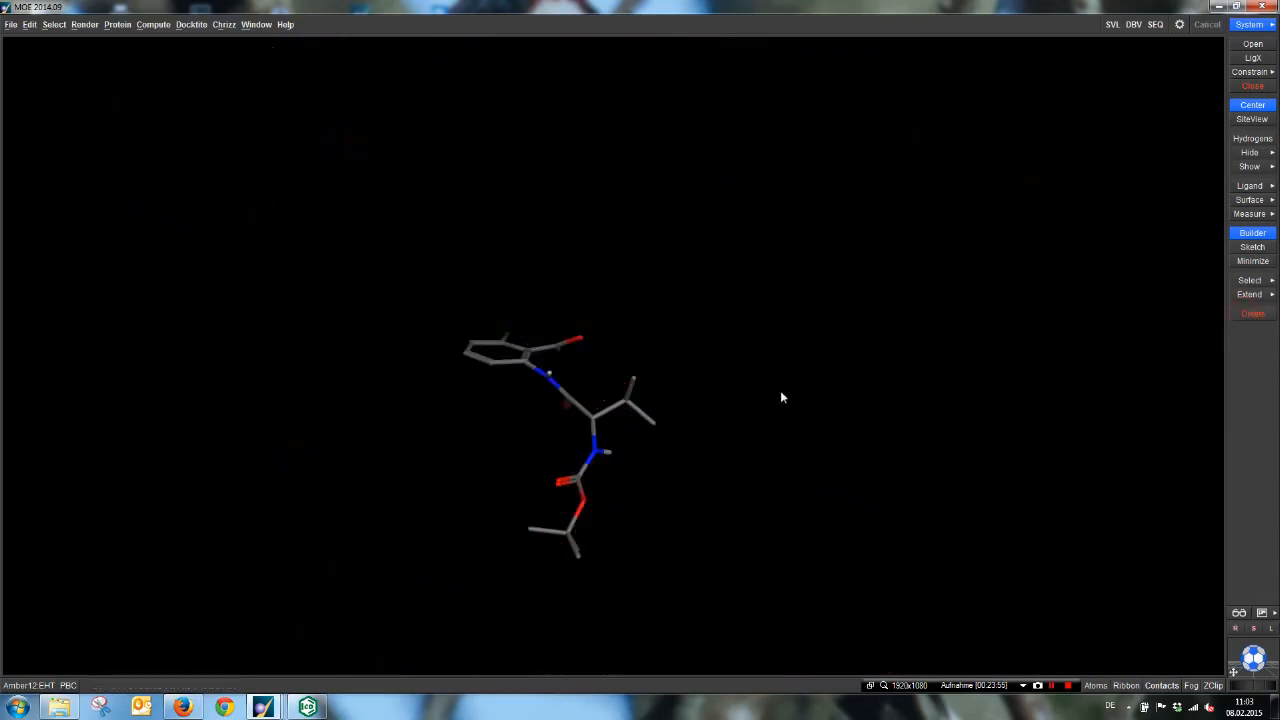
pyautogui.scroll(-2, 759, 389)
pyautogui.moveTo(759, 389); pyautogui.dragTo(714, 389, button='middle')
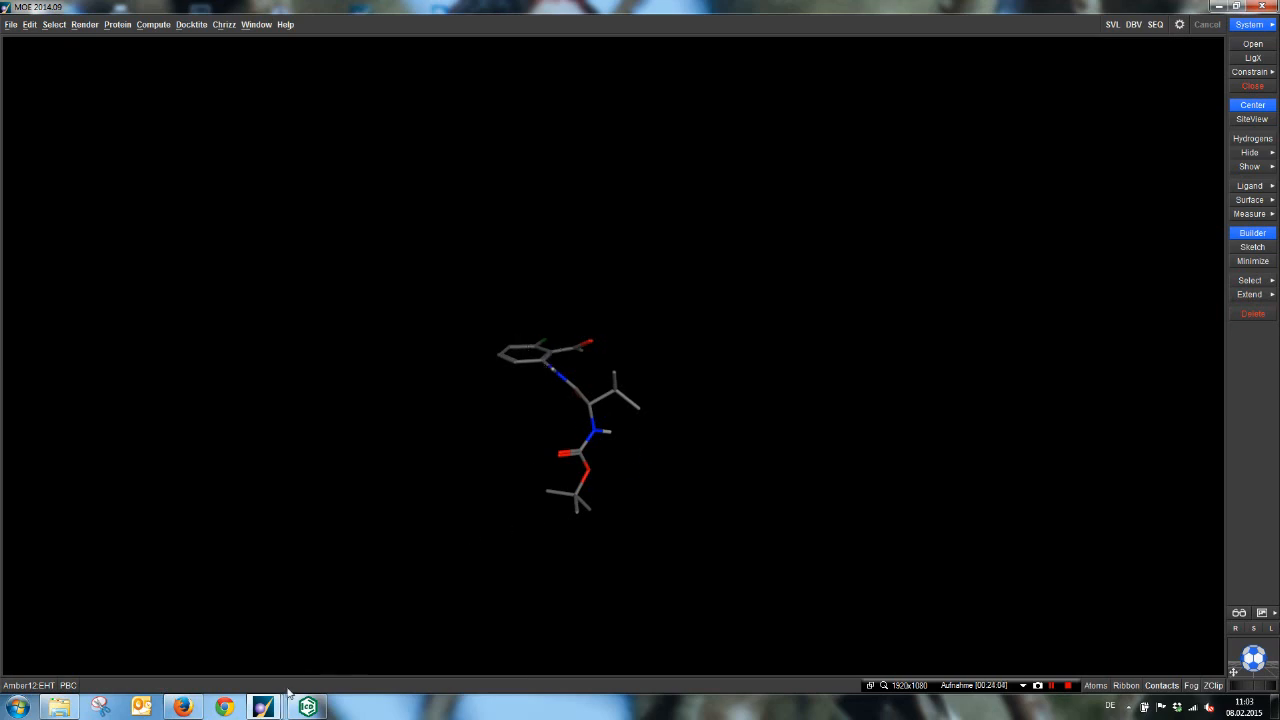
# Run the Mol RMSD calculation with All Atoms as reference and cleaved.mdb as the placements.
pyautogui.moveTo(308, 693)
pyautogui.click(342, 418)
pyautogui.click(223, 28)
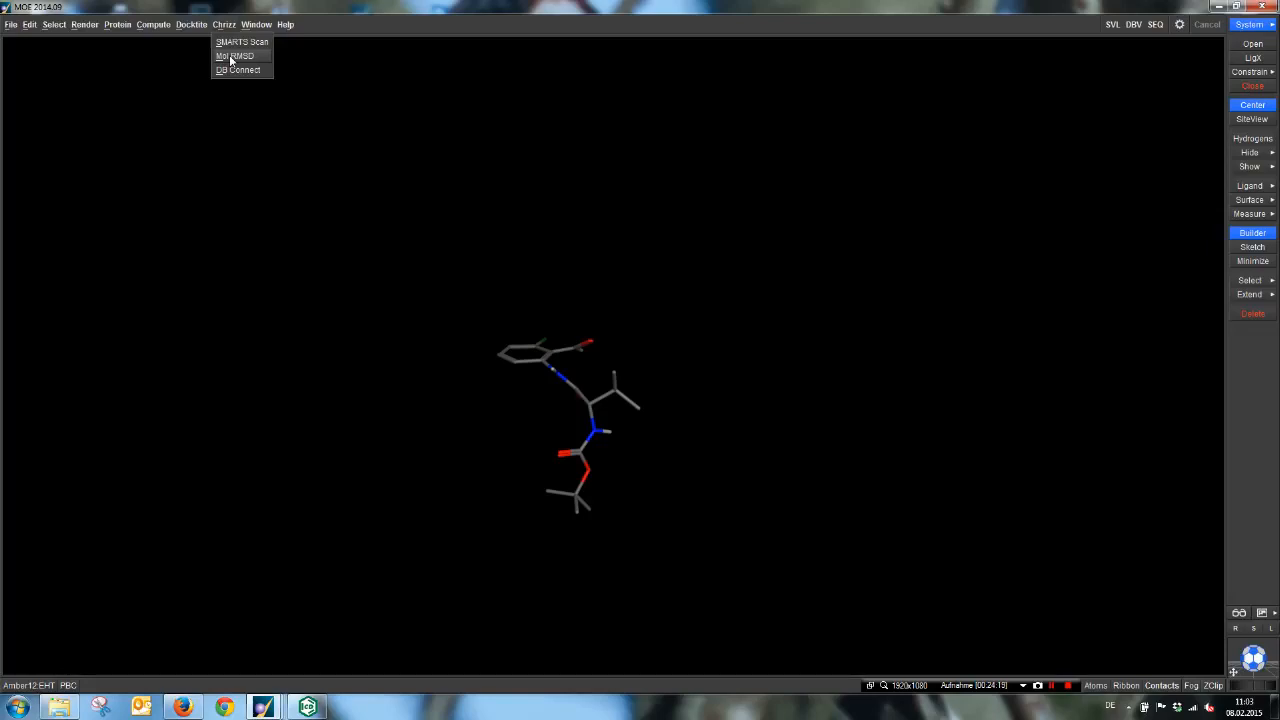
pyautogui.click(230, 57)
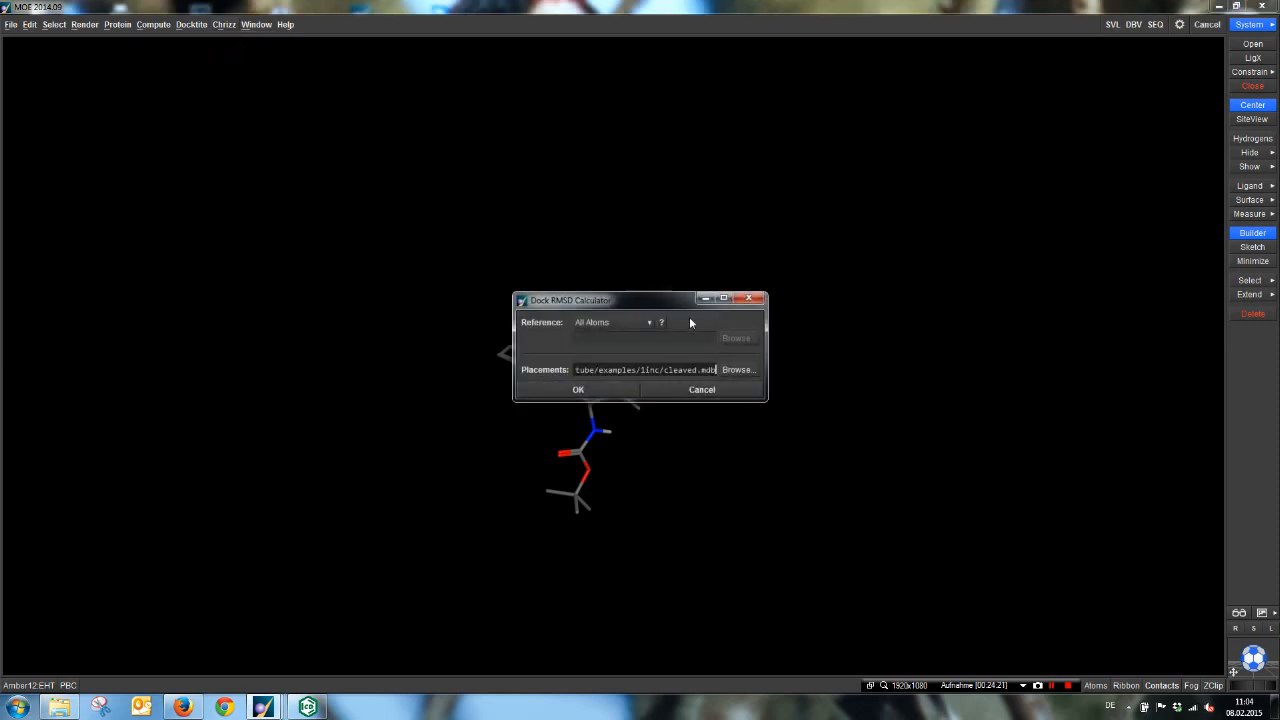
pyautogui.moveTo(632, 304); pyautogui.dragTo(879, 289)
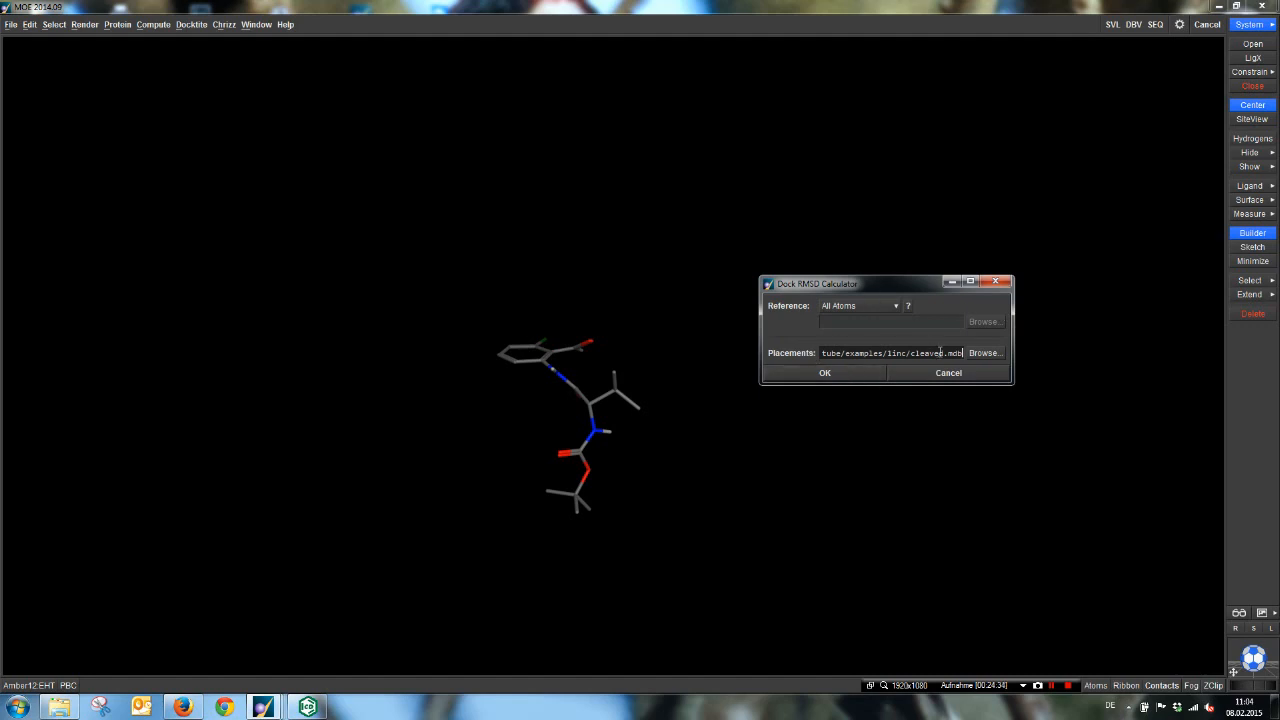
pyautogui.moveTo(911, 353); pyautogui.dragTo(966, 354)
pyautogui.click(860, 373)
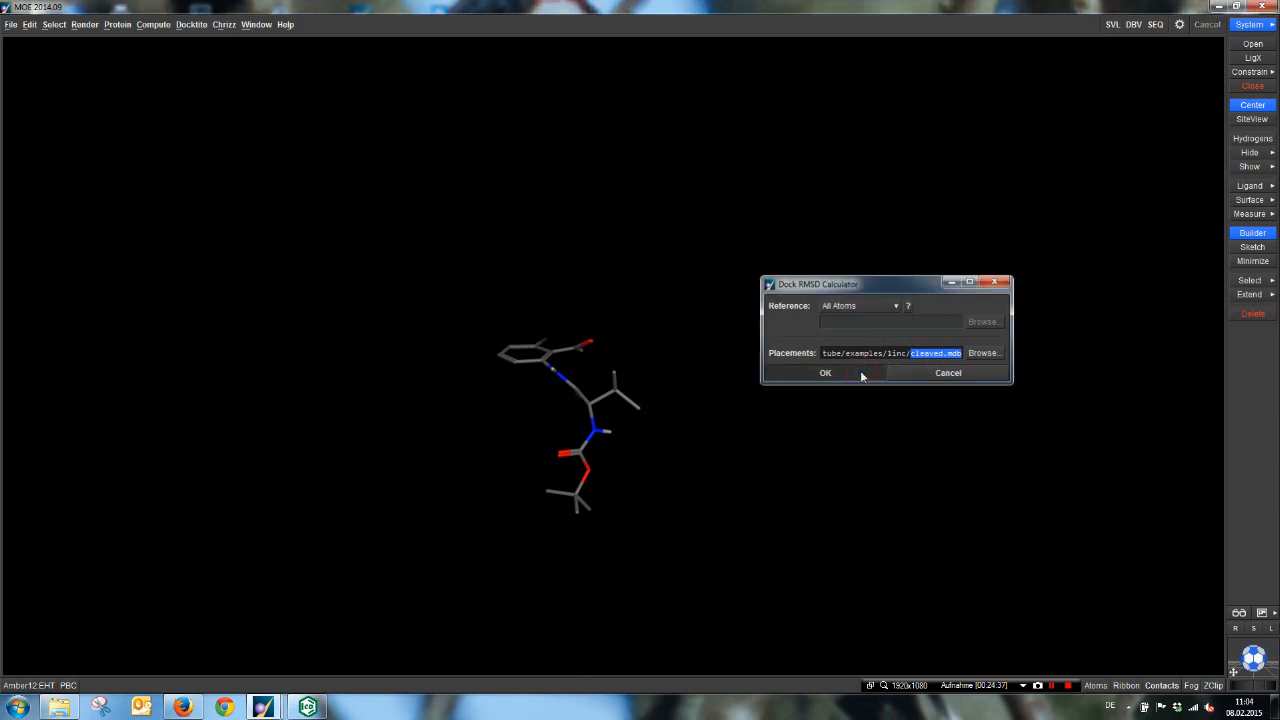
# Bring up the cleaved.mdb viewer beside the 3D view, widened to show the RMSD field, and sort the entries by RMSD in ascending order.
pyautogui.moveTo(263, 707)
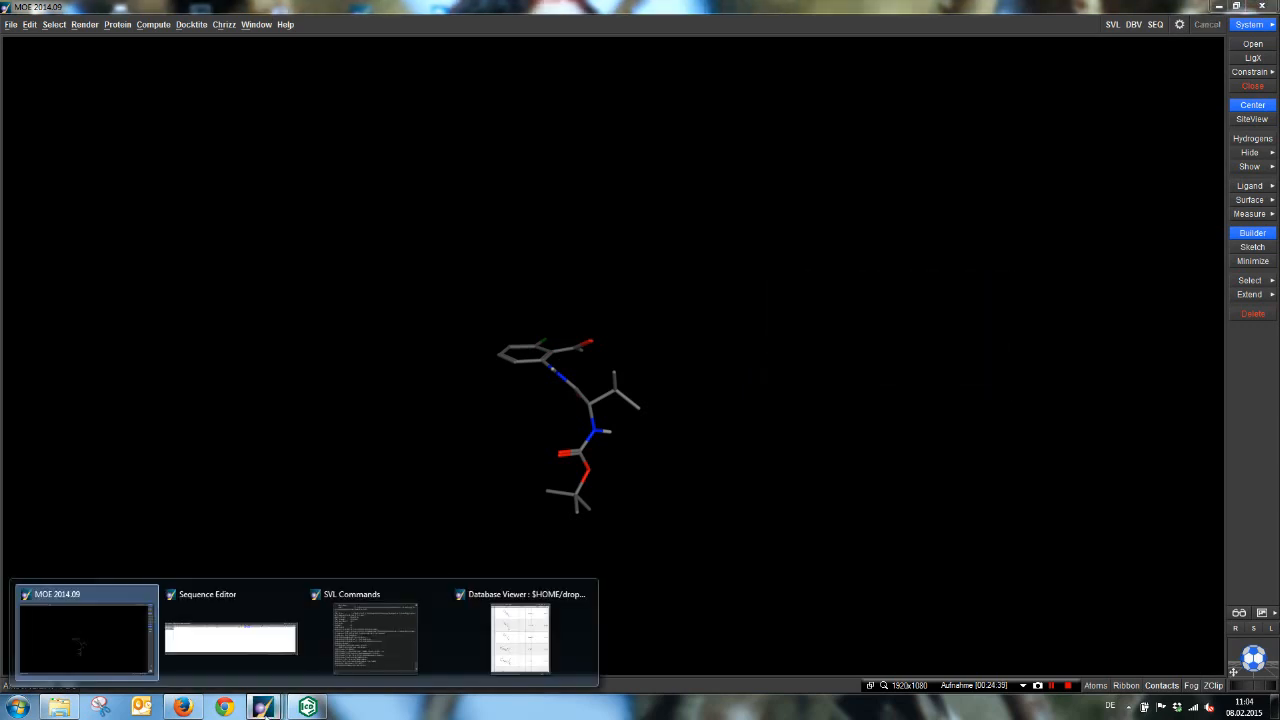
pyautogui.click(531, 650)
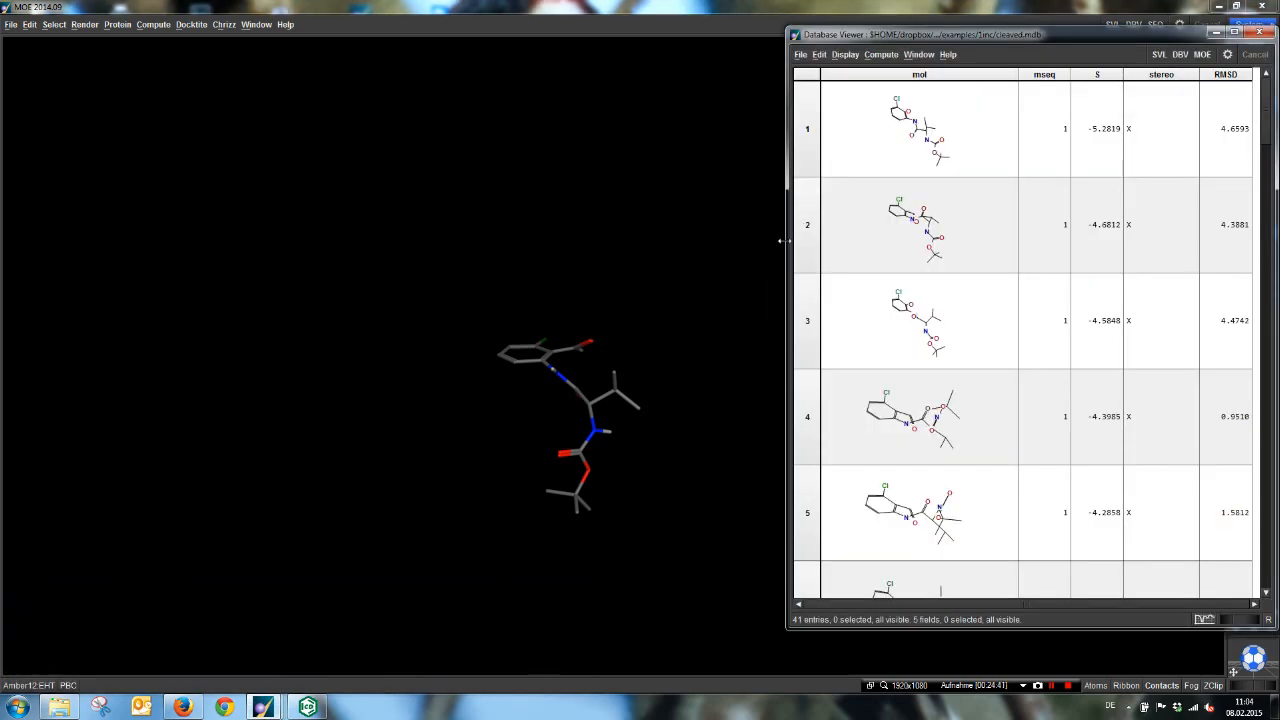
pyautogui.moveTo(785, 241); pyautogui.dragTo(638, 258)
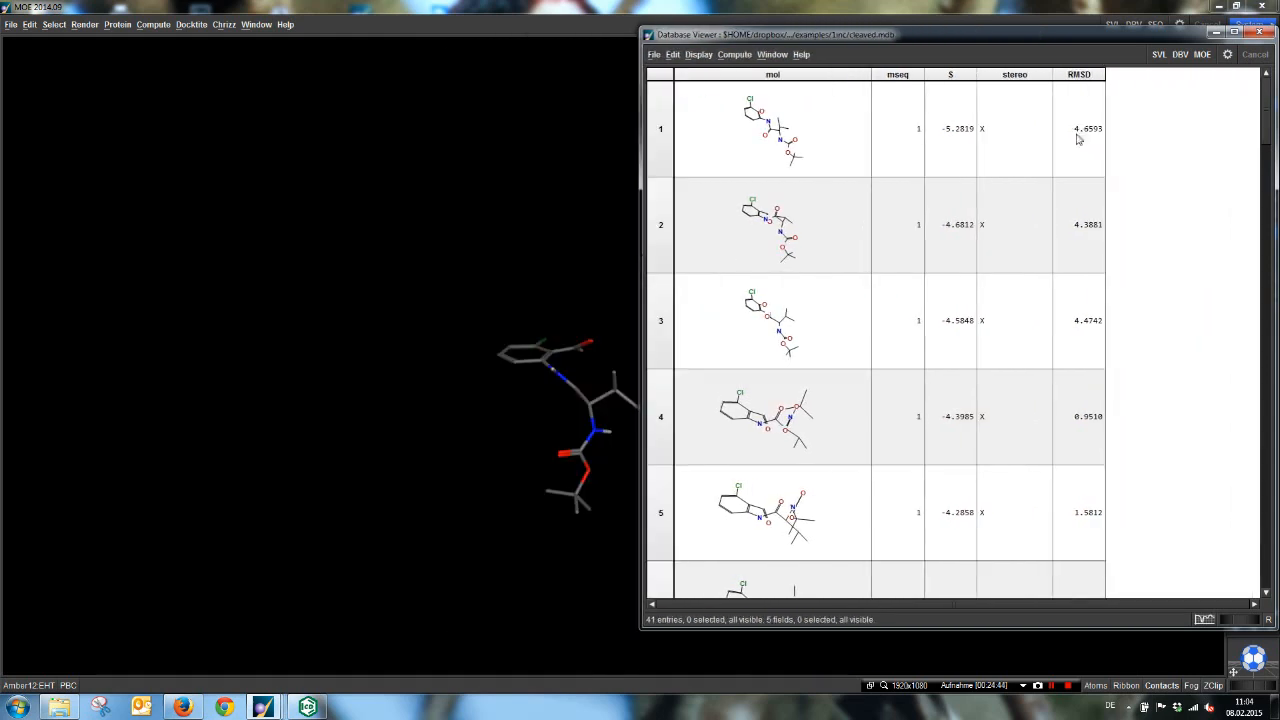
pyautogui.rightClick(1099, 75)
pyautogui.moveTo(1118, 252)
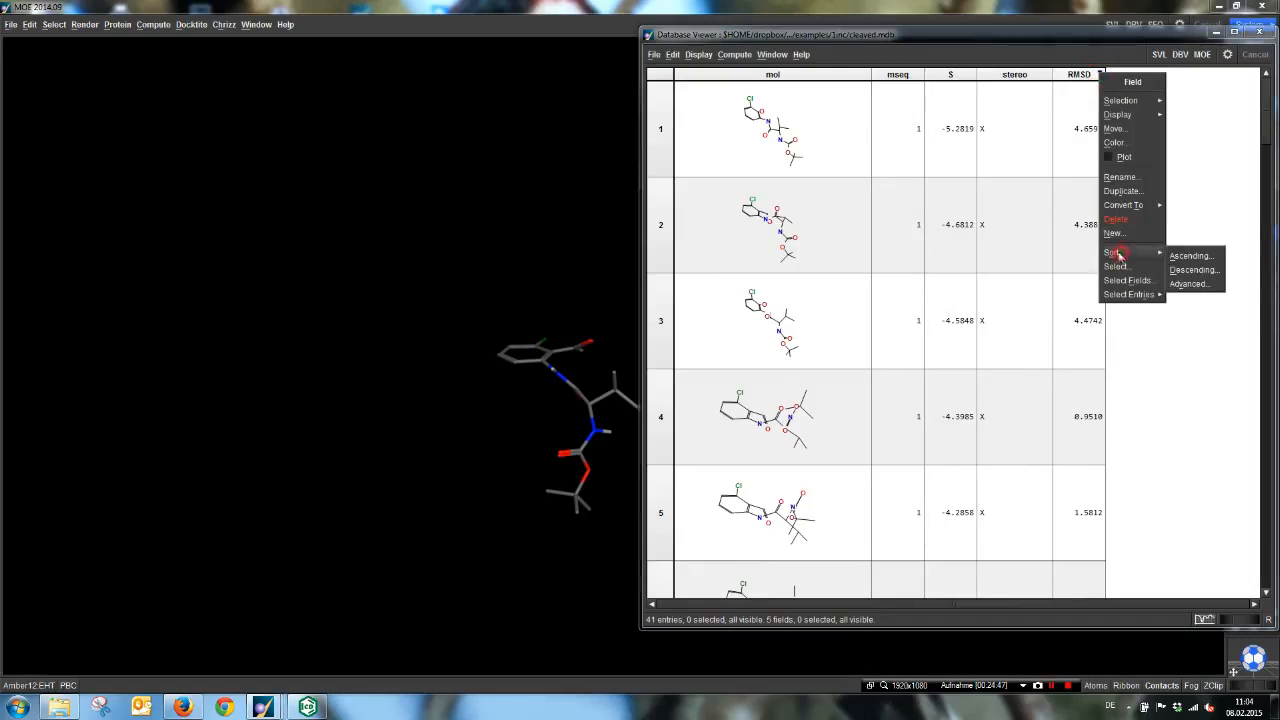
pyautogui.click(1188, 252)
pyautogui.click(580, 382)
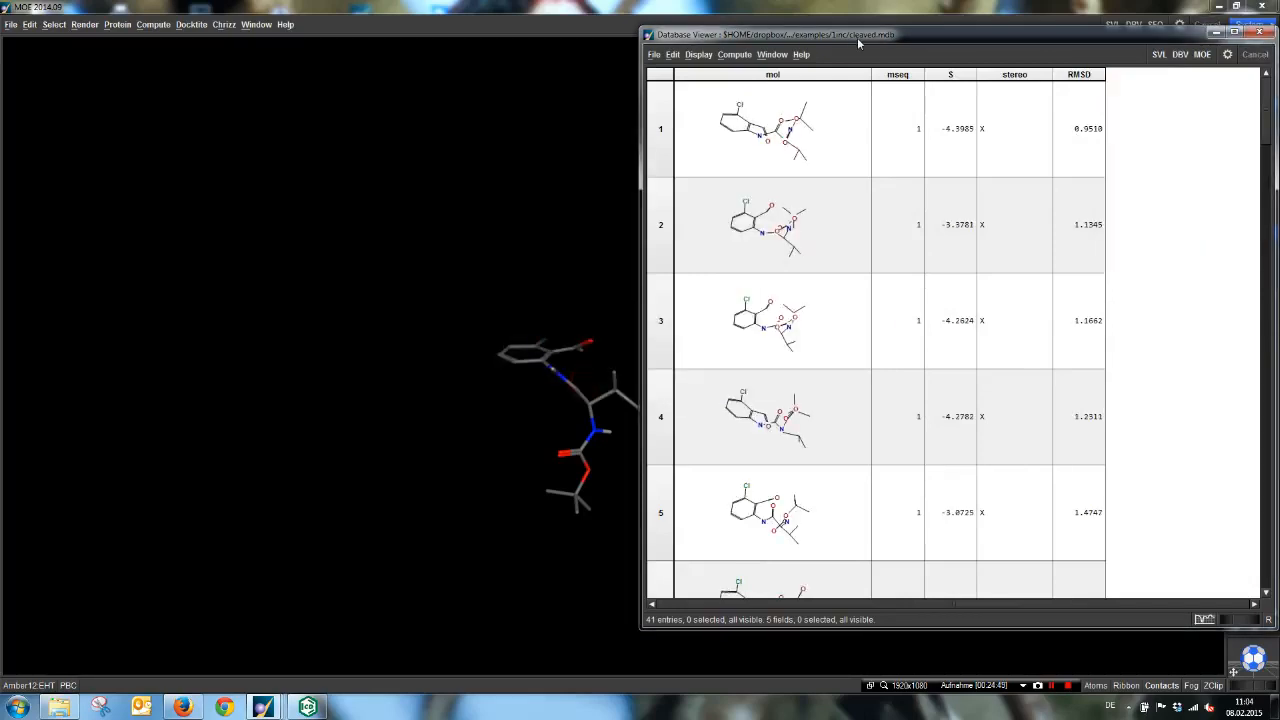
pyautogui.click(853, 36)
pyautogui.moveTo(853, 36); pyautogui.dragTo(721, 60)
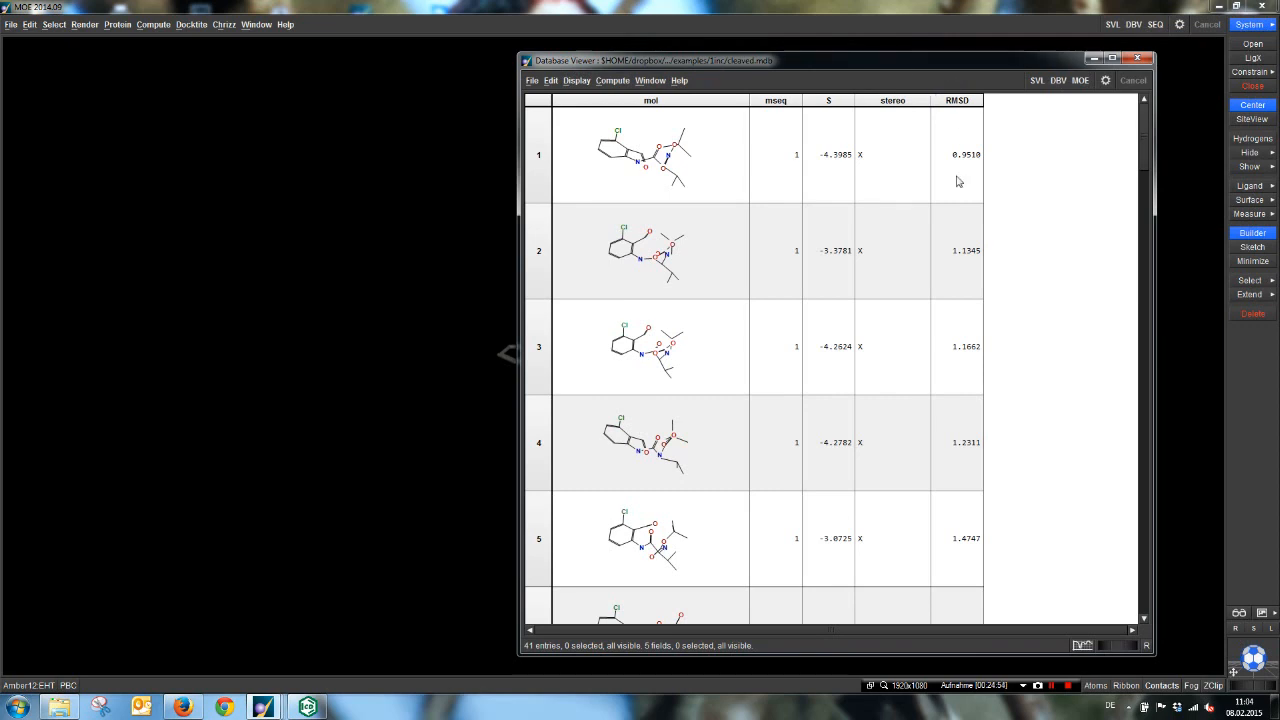
pyautogui.press('super+Right')
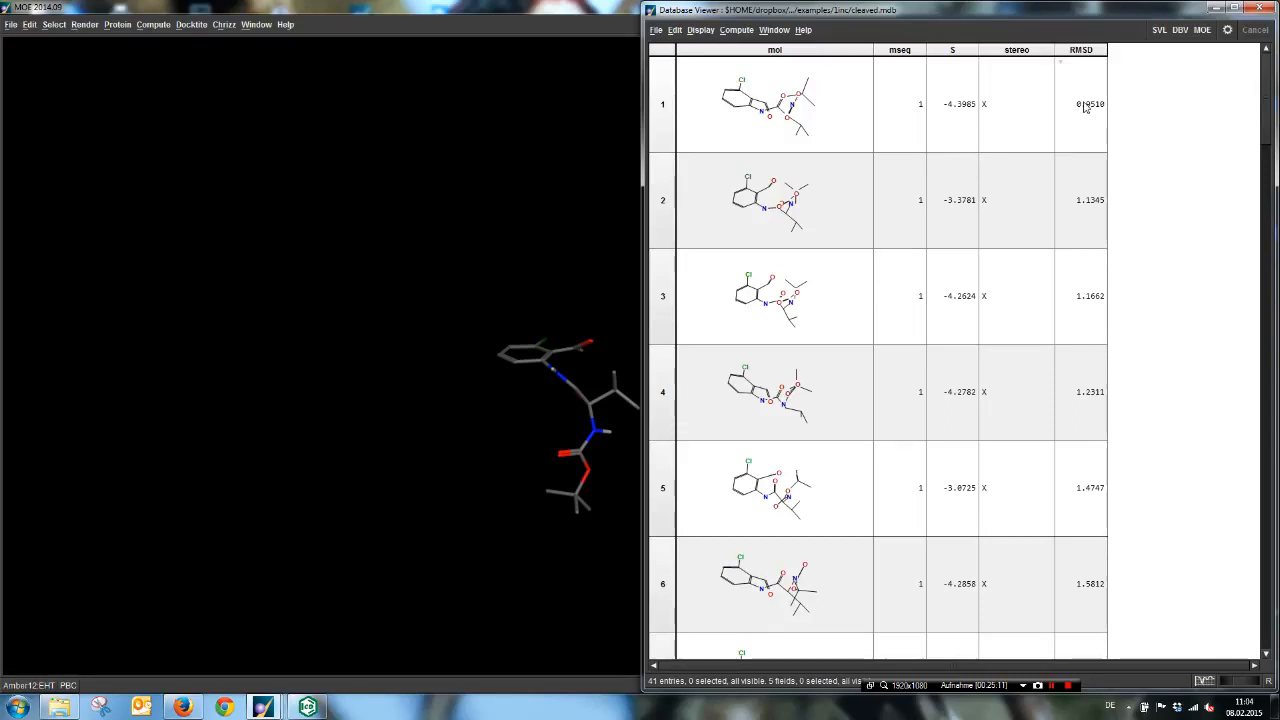
# Clear the isolated ligand from the 3D view and reopen the prepared structure 1inc_prep.moe.
pyautogui.click(414, 263)
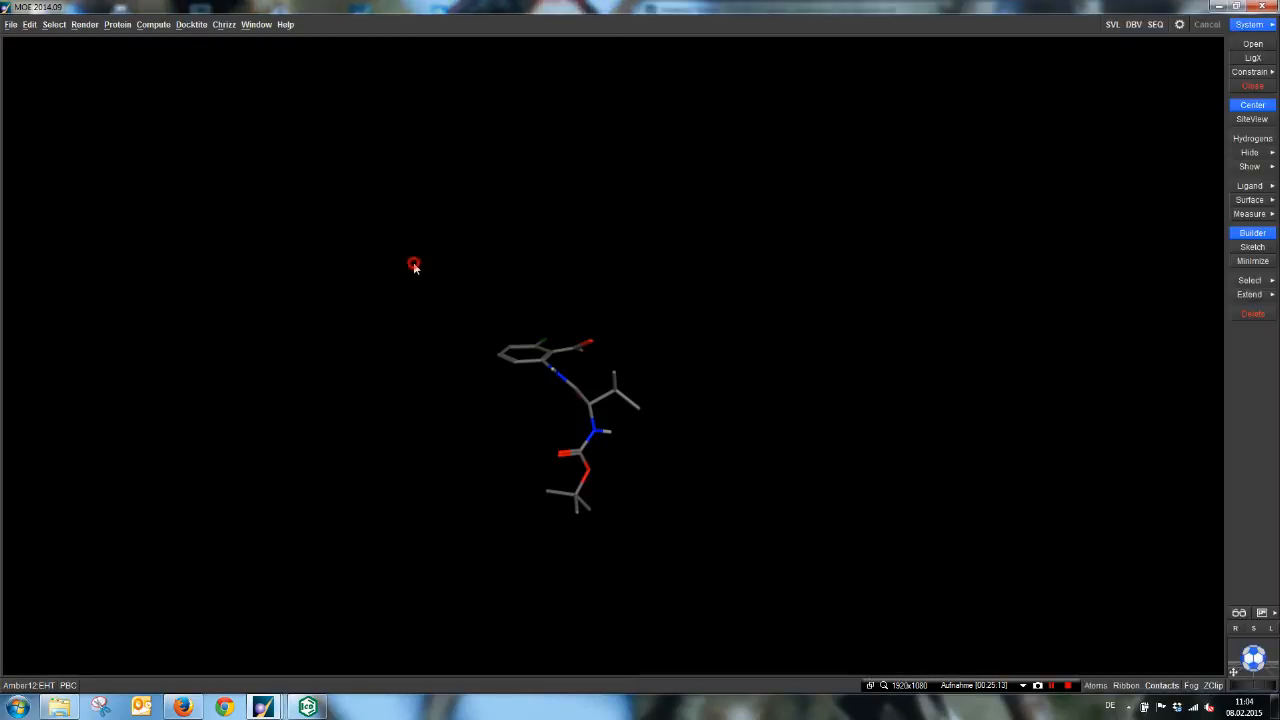
pyautogui.click(1253, 86)
pyautogui.click(607, 388)
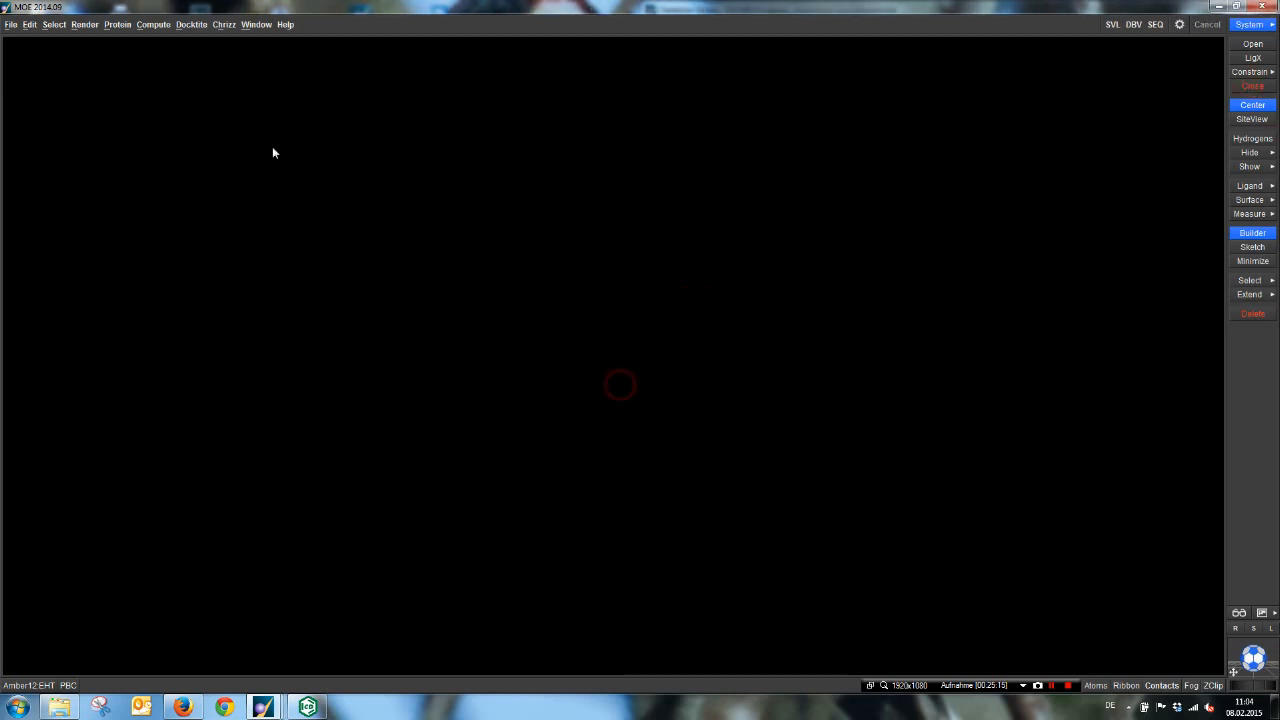
pyautogui.click(11, 24)
pyautogui.click(17, 55)
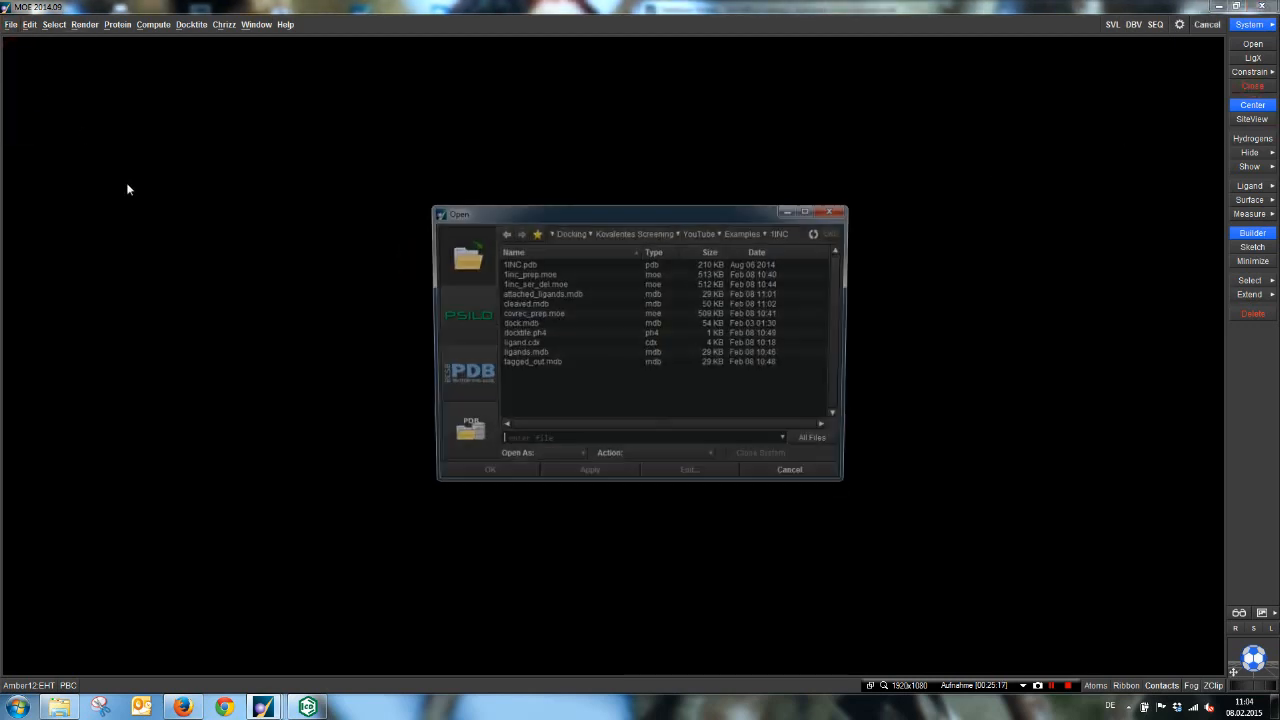
pyautogui.doubleClick(524, 275)
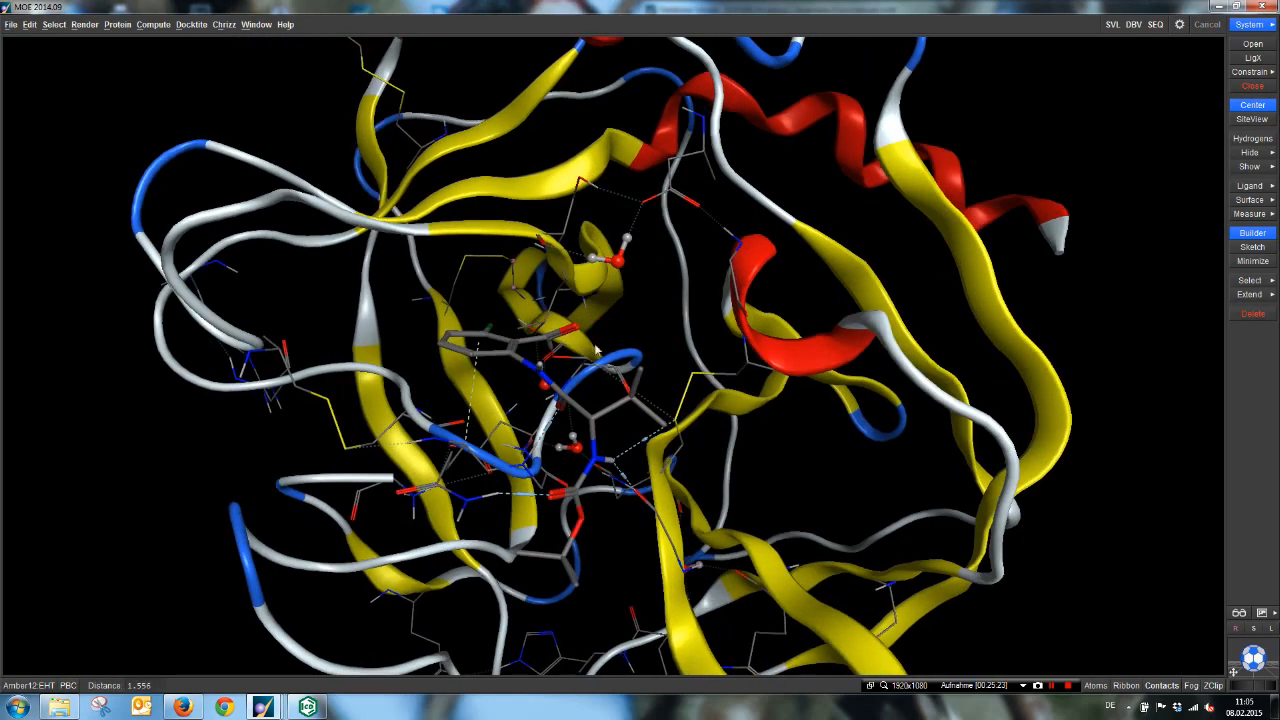
# Select the crystal ligand in the binding site and colour its carbon atoms green.
pyautogui.doubleClick(512, 362)
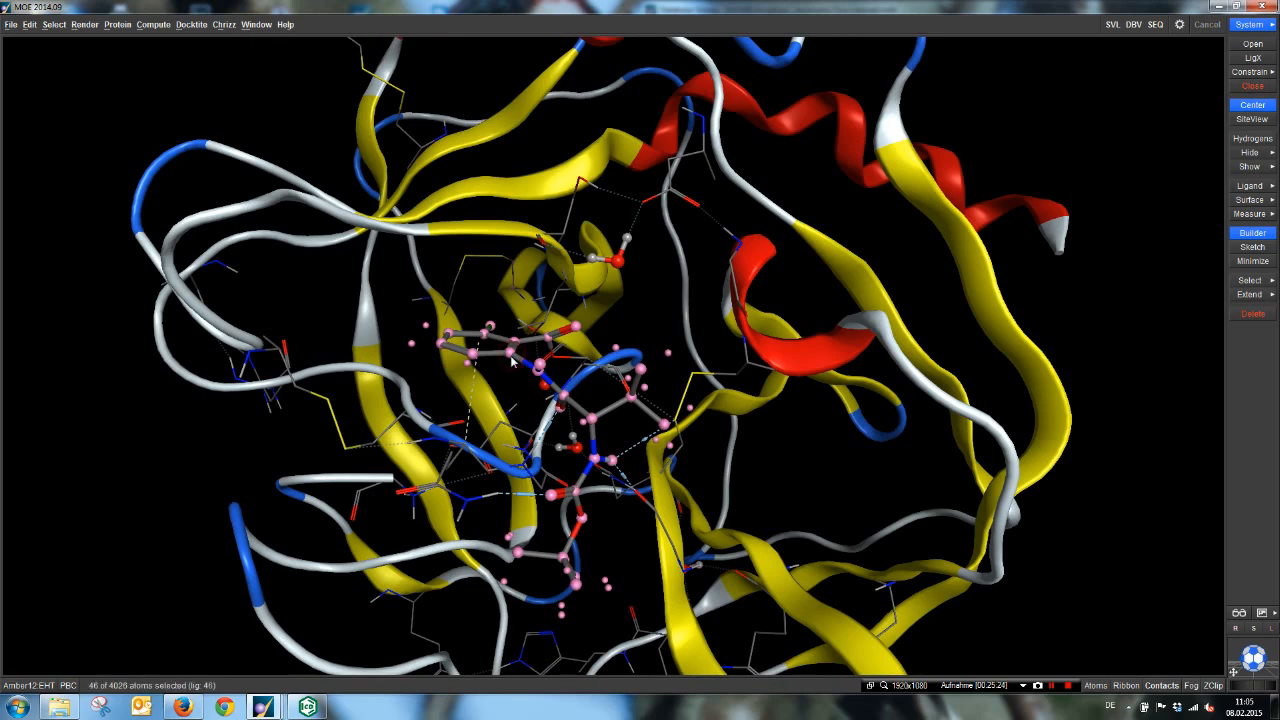
pyautogui.click(1096, 685)
pyautogui.click(1125, 667)
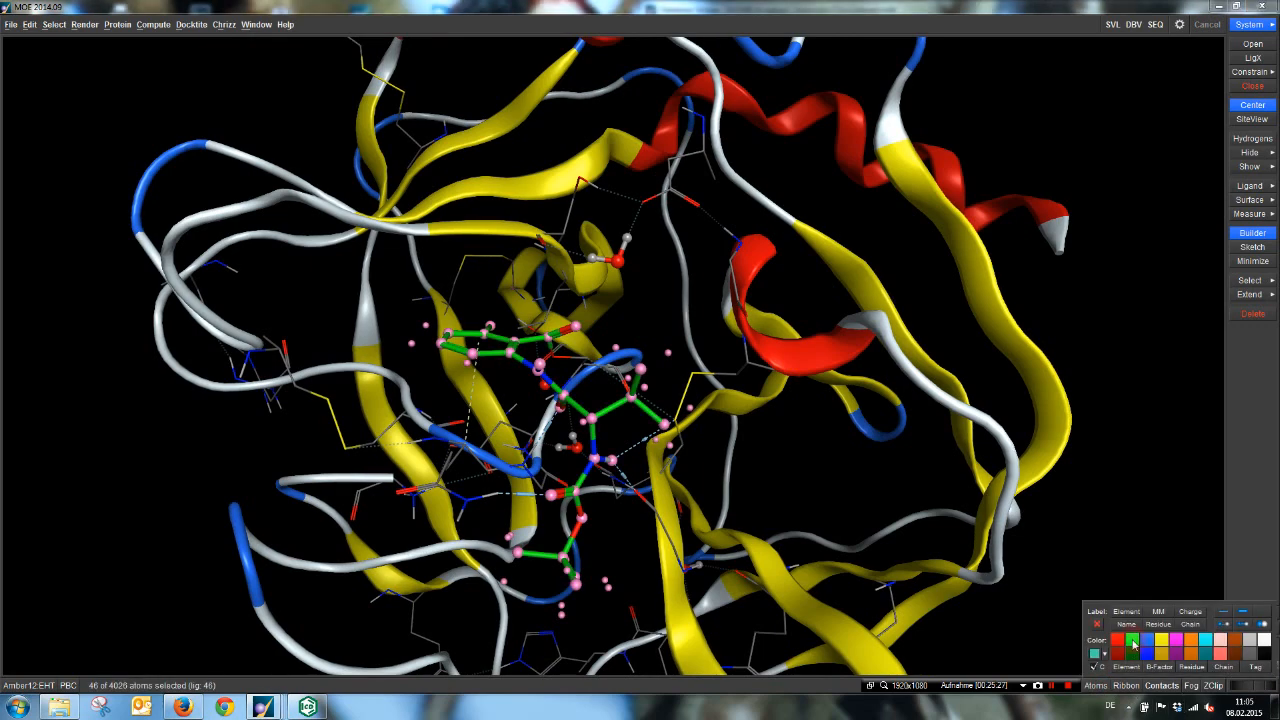
pyautogui.click(858, 483)
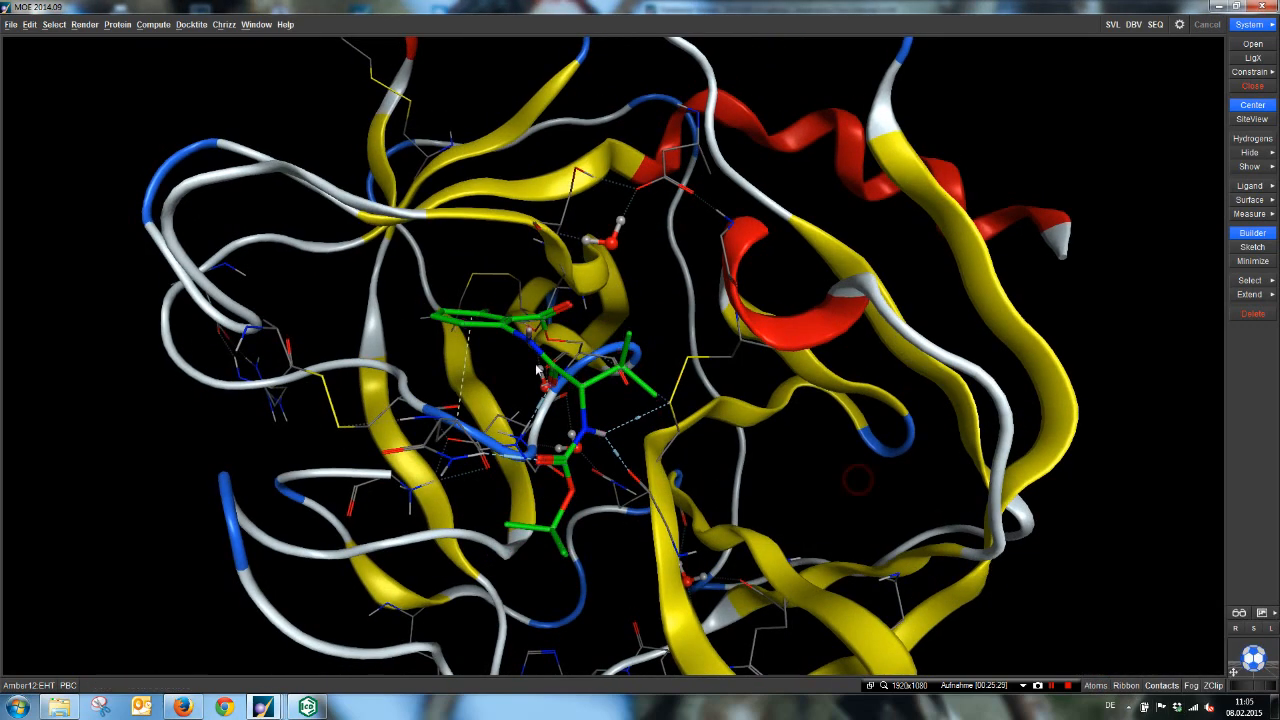
pyautogui.moveTo(573, 374); pyautogui.dragTo(549, 415, button='middle')
# Browse the RMSD-sorted cleaved.mdb in the 3D view starting at entry 1, keeping the browser window clear of the ligand.
pyautogui.moveTo(265, 705)
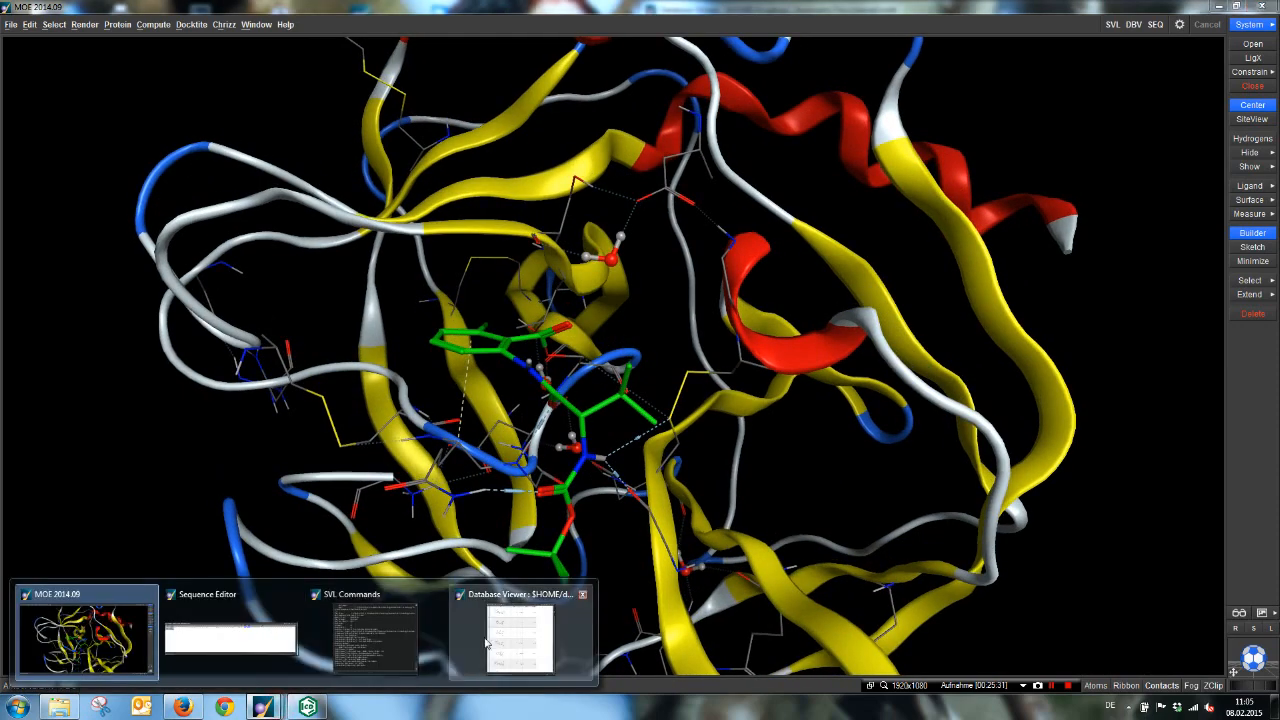
pyautogui.click(510, 625)
pyautogui.moveTo(646, 228); pyautogui.dragTo(868, 228)
pyautogui.click(884, 30)
pyautogui.click(893, 108)
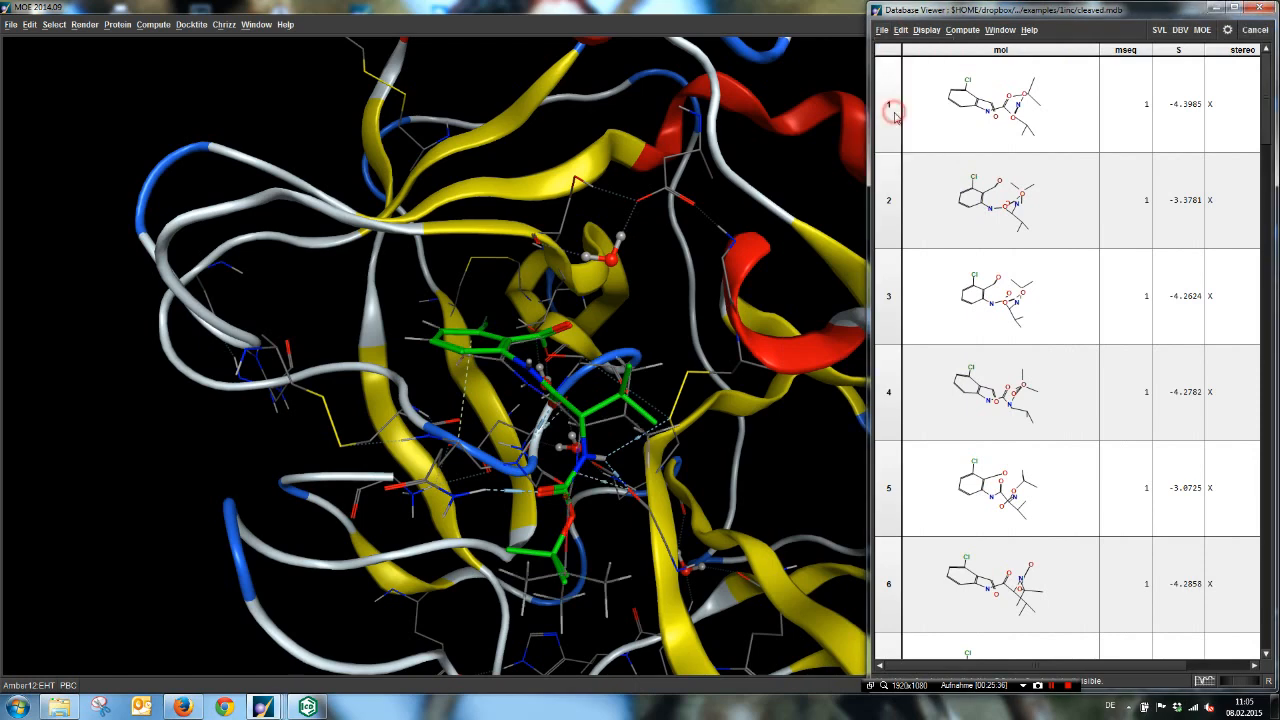
pyautogui.click(624, 290)
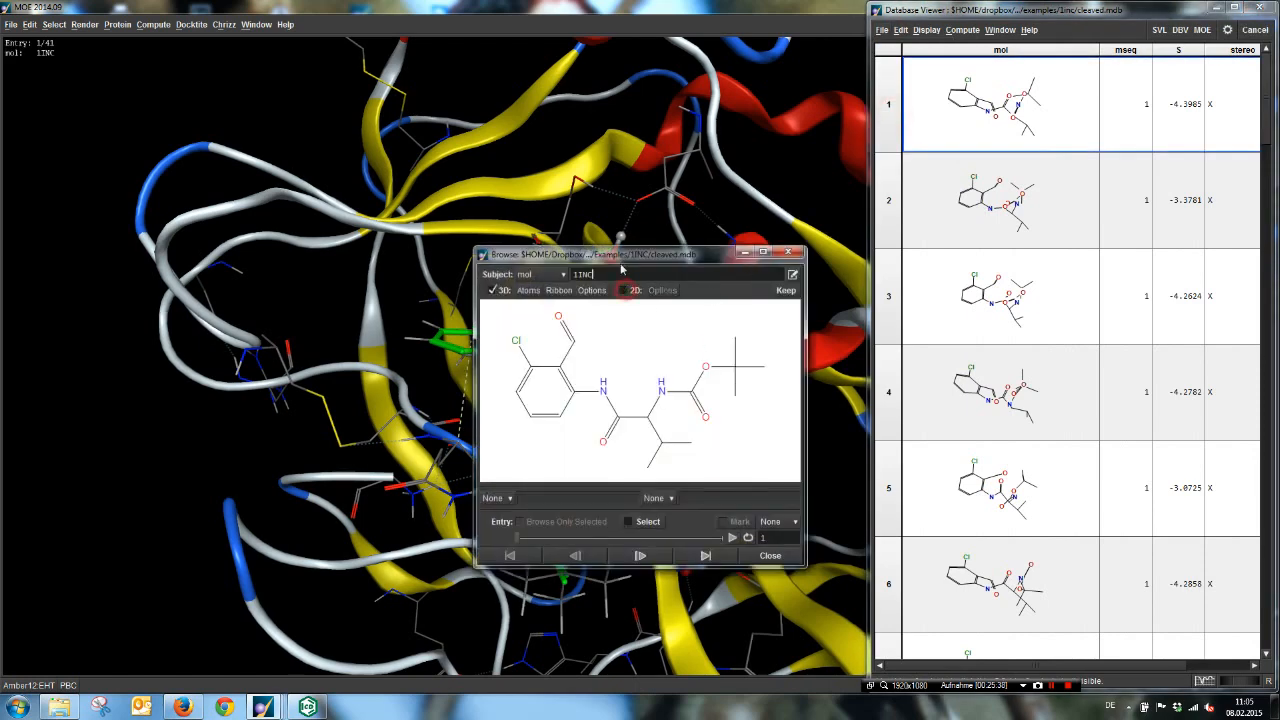
pyautogui.moveTo(626, 256); pyautogui.dragTo(1050, 522)
# Render the docked pose as sticks with red carbons, add missing hydrogens, and hide its nonpolar hydrogens.
pyautogui.doubleClick(528, 386)
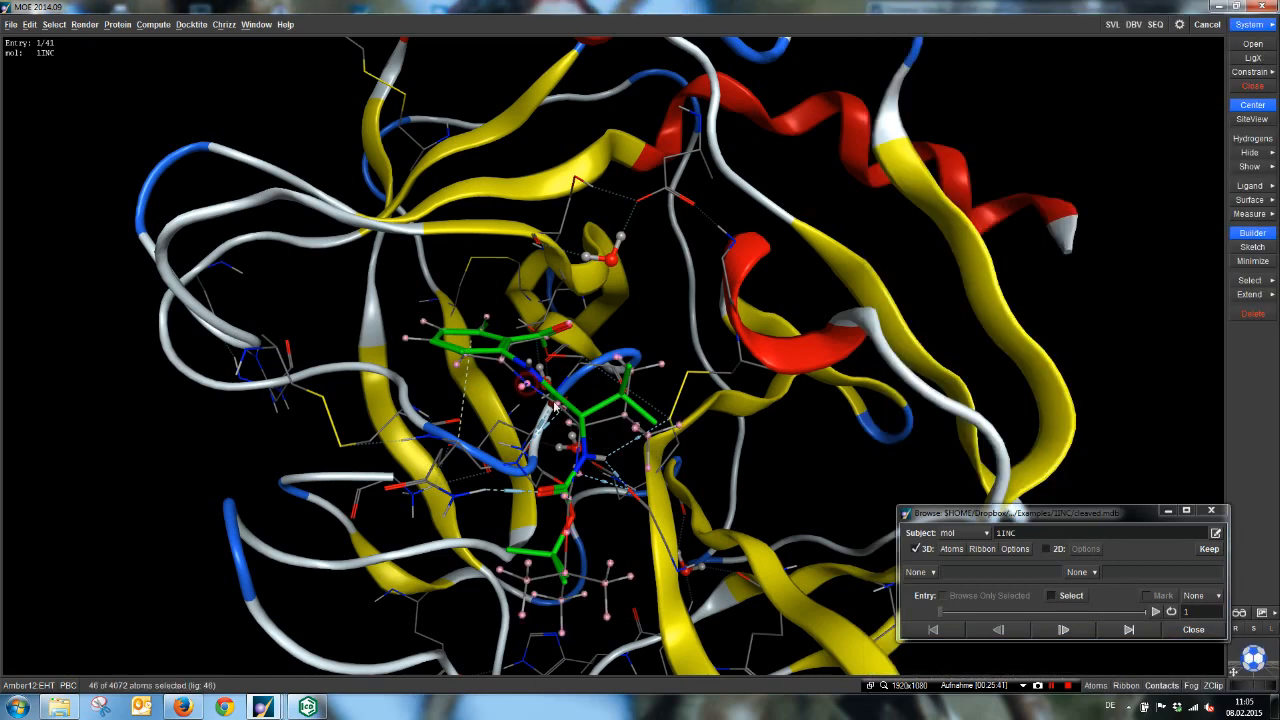
pyautogui.click(1097, 687)
pyautogui.click(1240, 614)
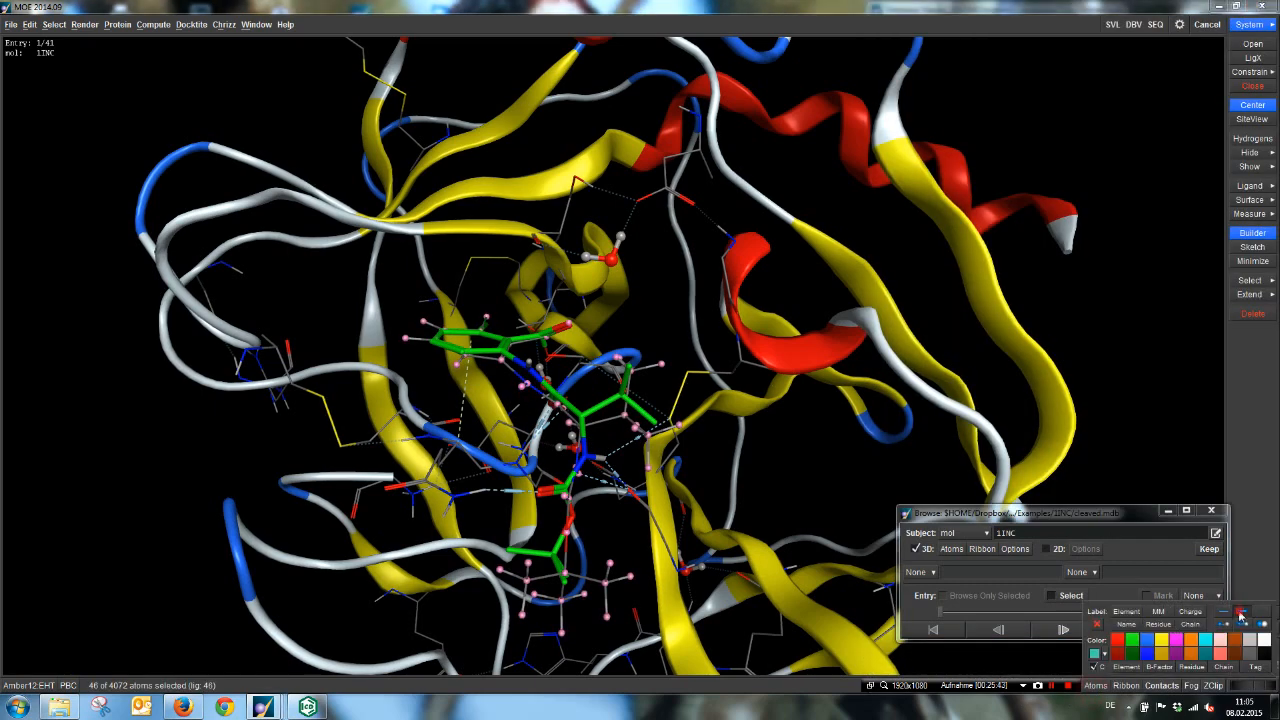
pyautogui.click(1103, 688)
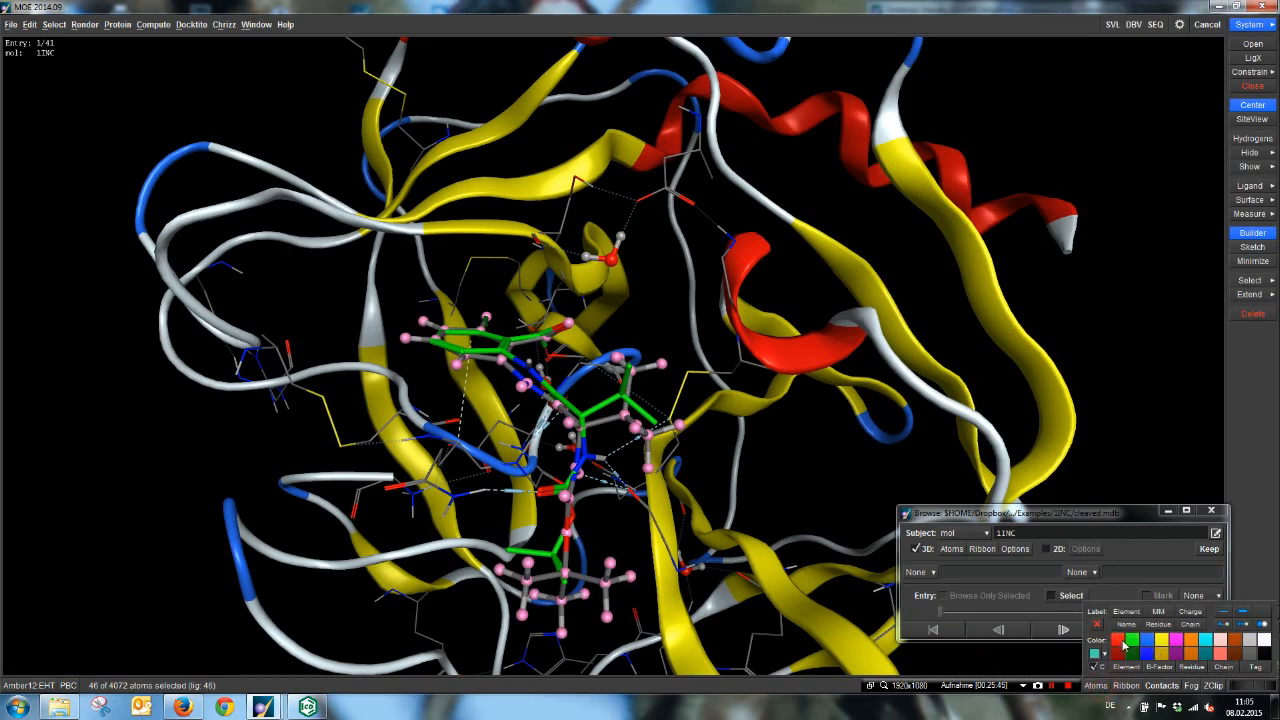
pyautogui.click(1119, 641)
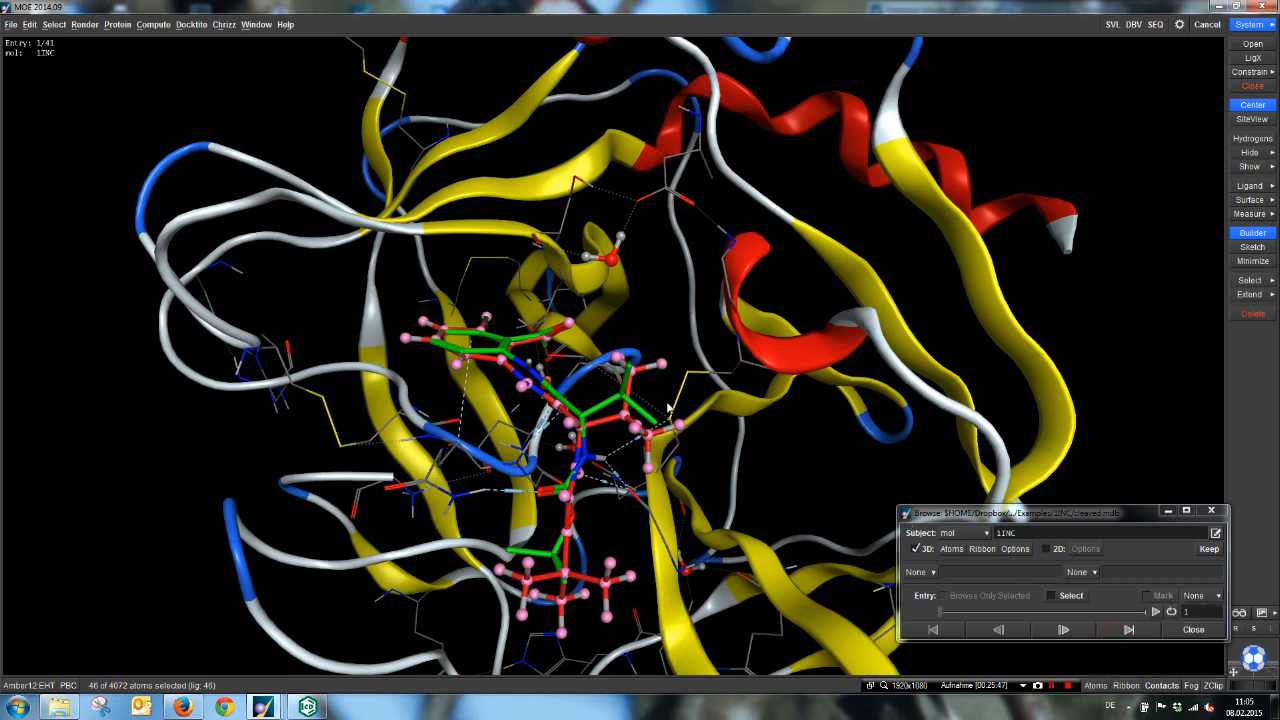
pyautogui.click(1252, 139)
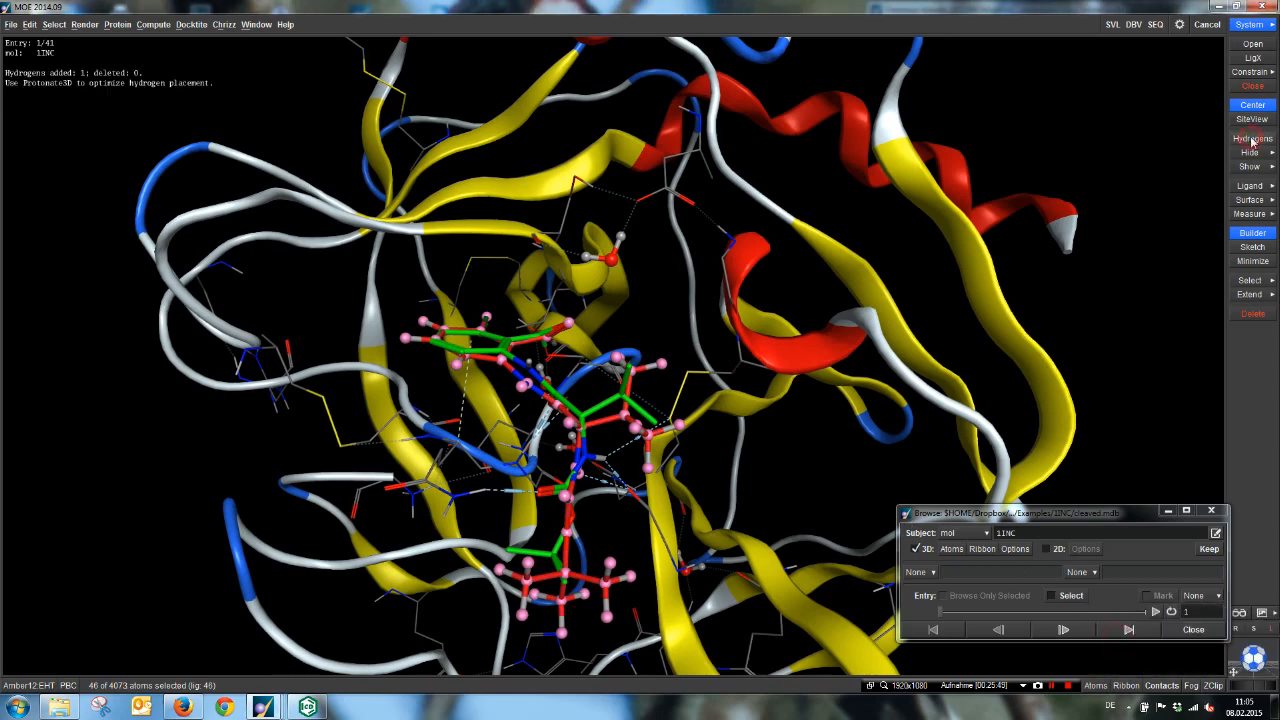
pyautogui.click(886, 464)
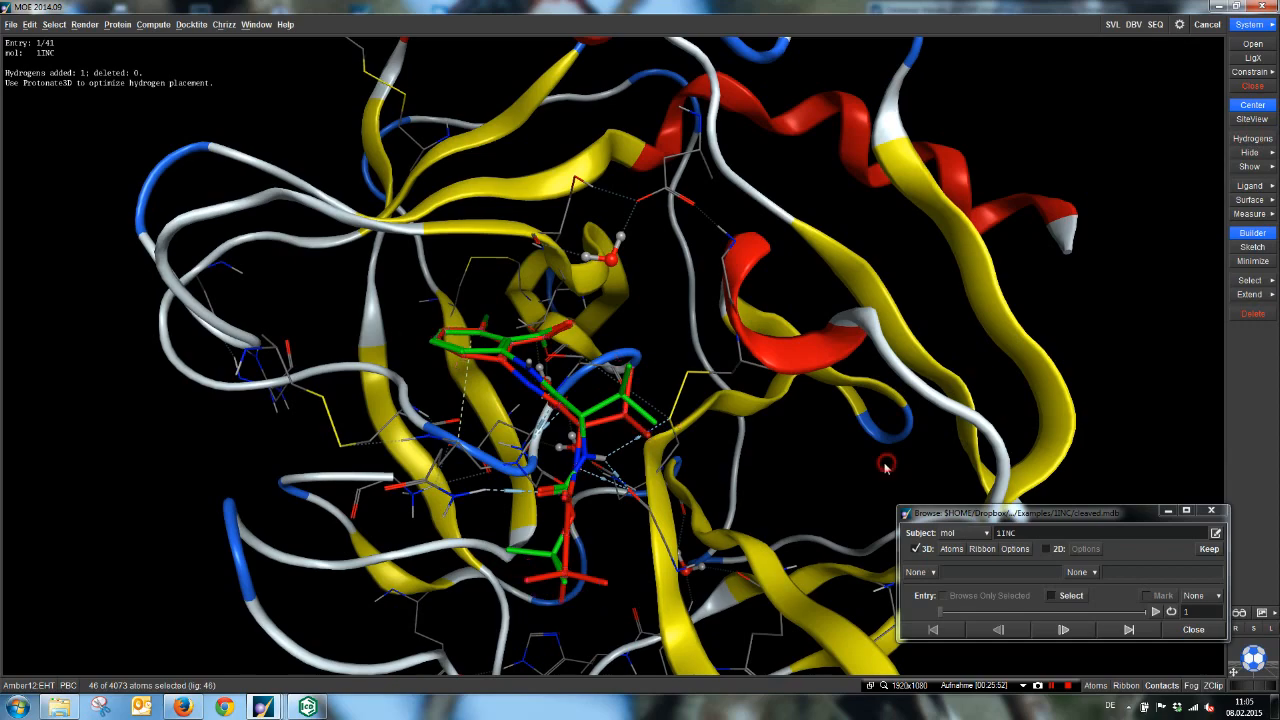
# Step through docked poses 1 to 3 and compare their overlap with the green crystal ligand.
pyautogui.moveTo(861, 440); pyautogui.dragTo(891, 390, button='middle')
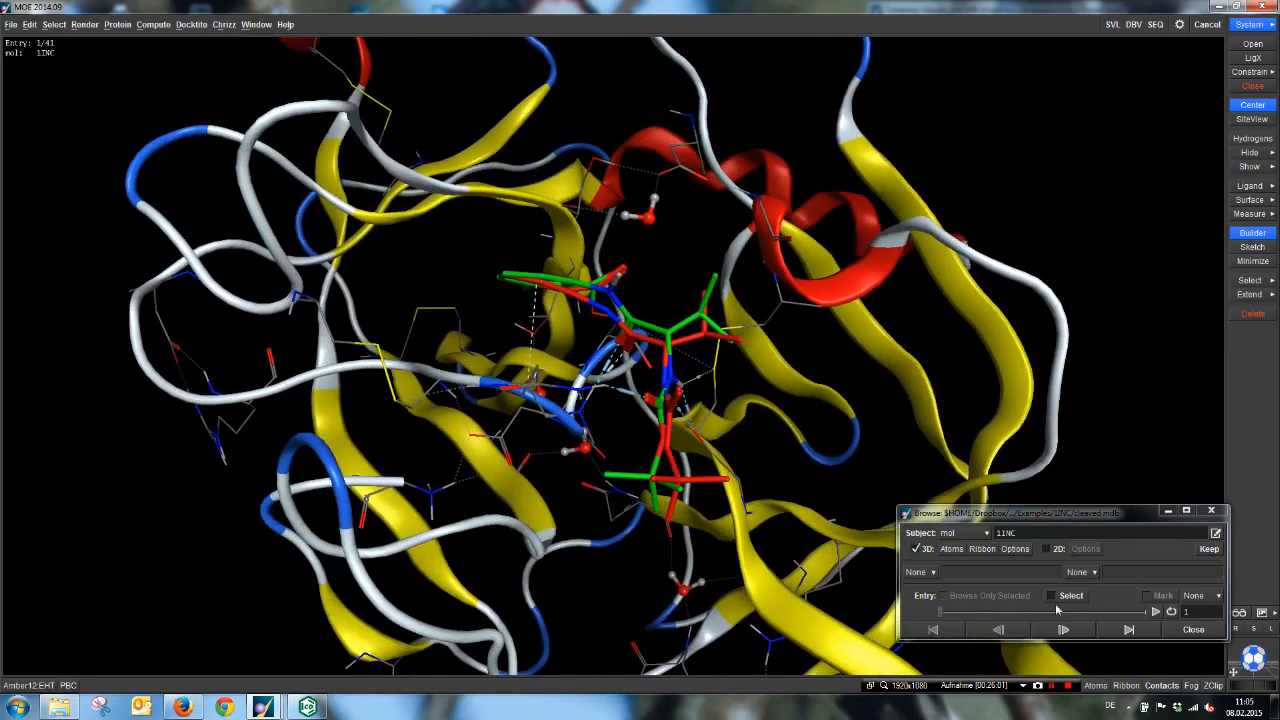
pyautogui.click(1063, 629)
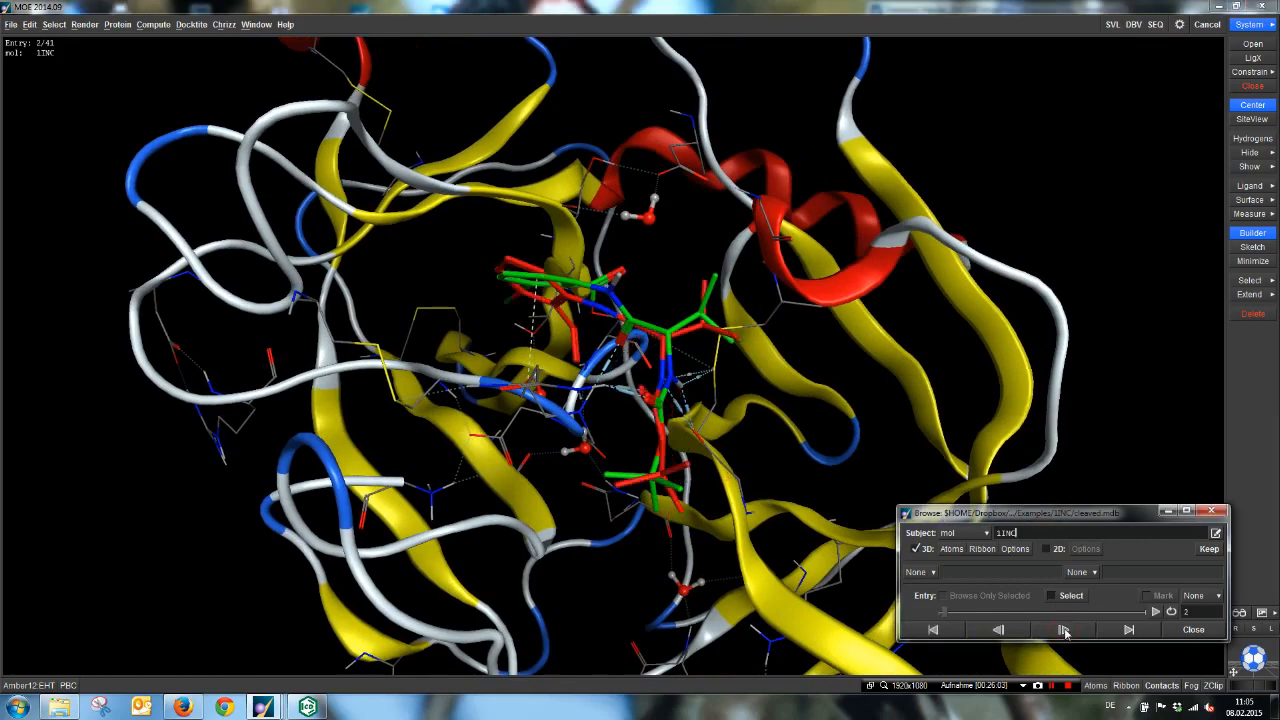
pyautogui.click(1063, 629)
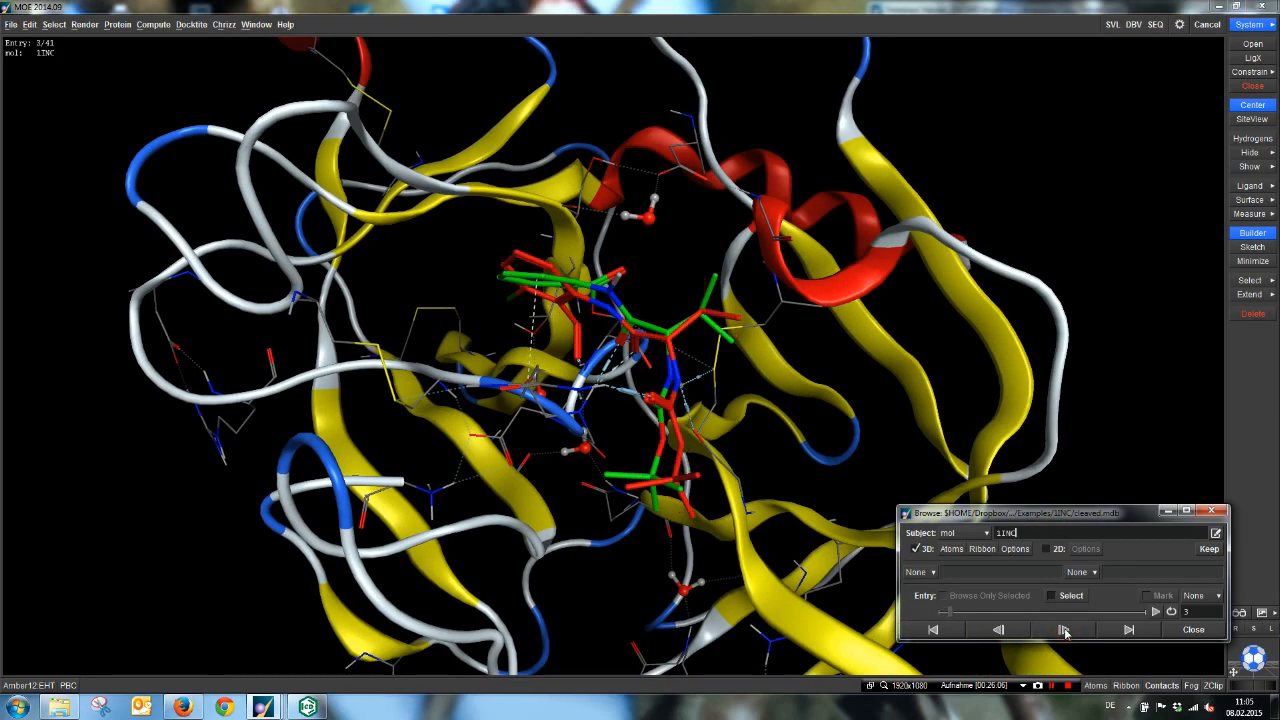
pyautogui.moveTo(873, 348); pyautogui.dragTo(826, 370, button='middle')
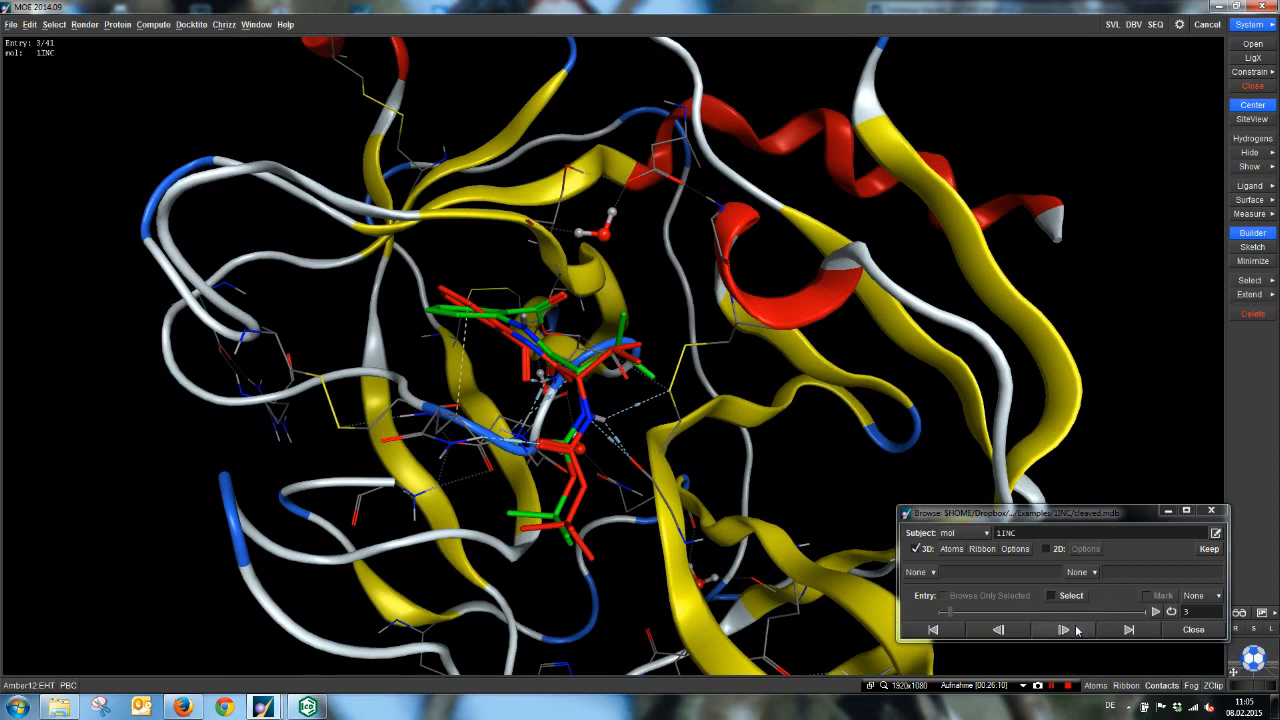
# Step back through the docked poses to entry 1 and close the pose browser.
pyautogui.click(998, 630)
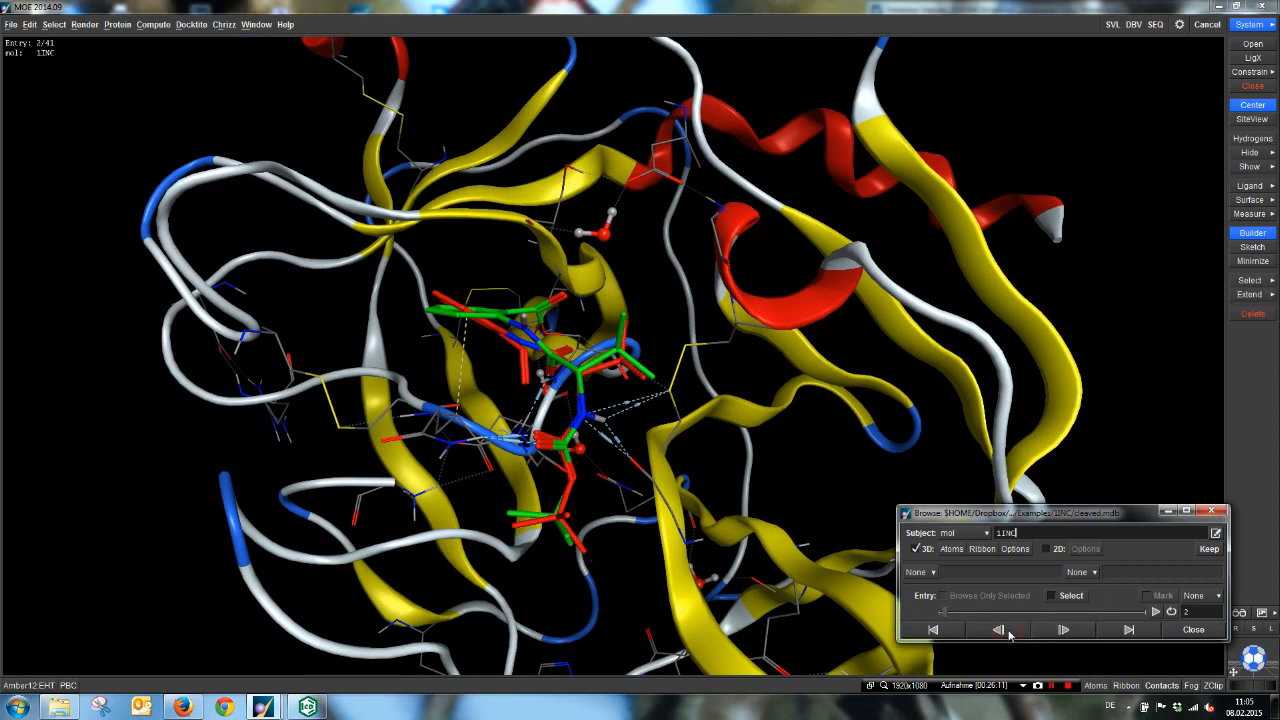
pyautogui.click(1005, 631)
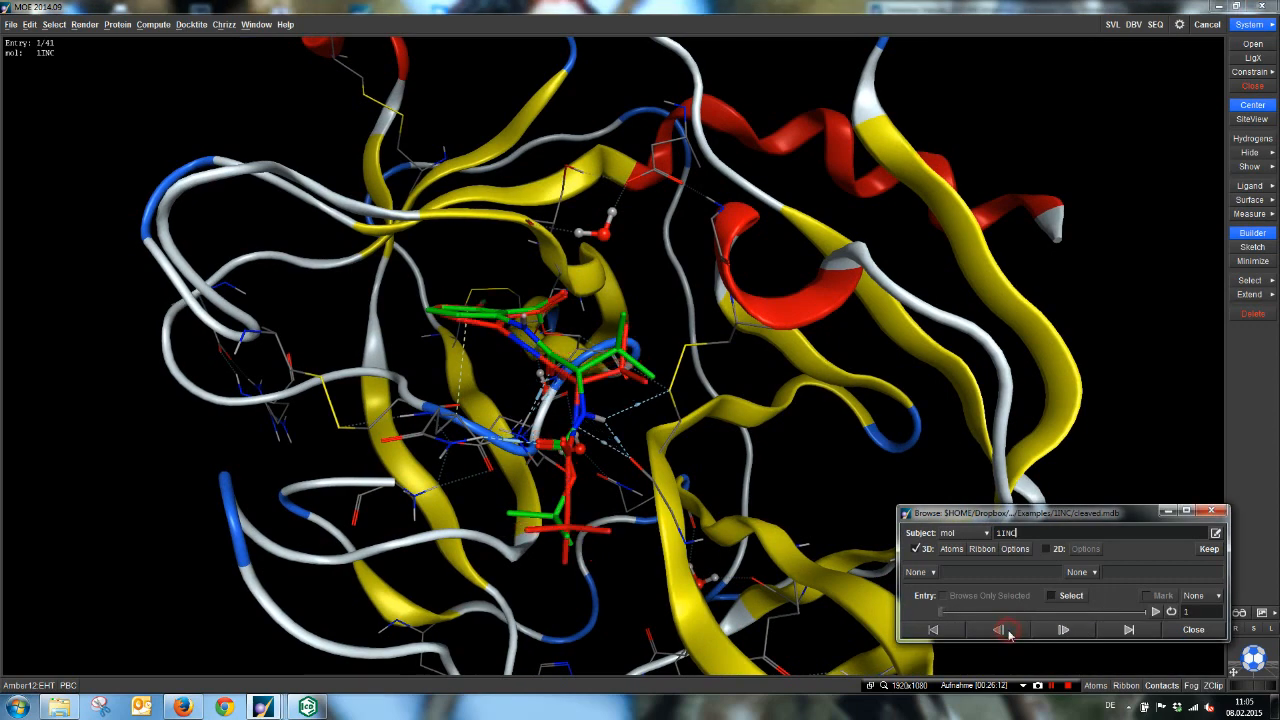
pyautogui.click(1217, 513)
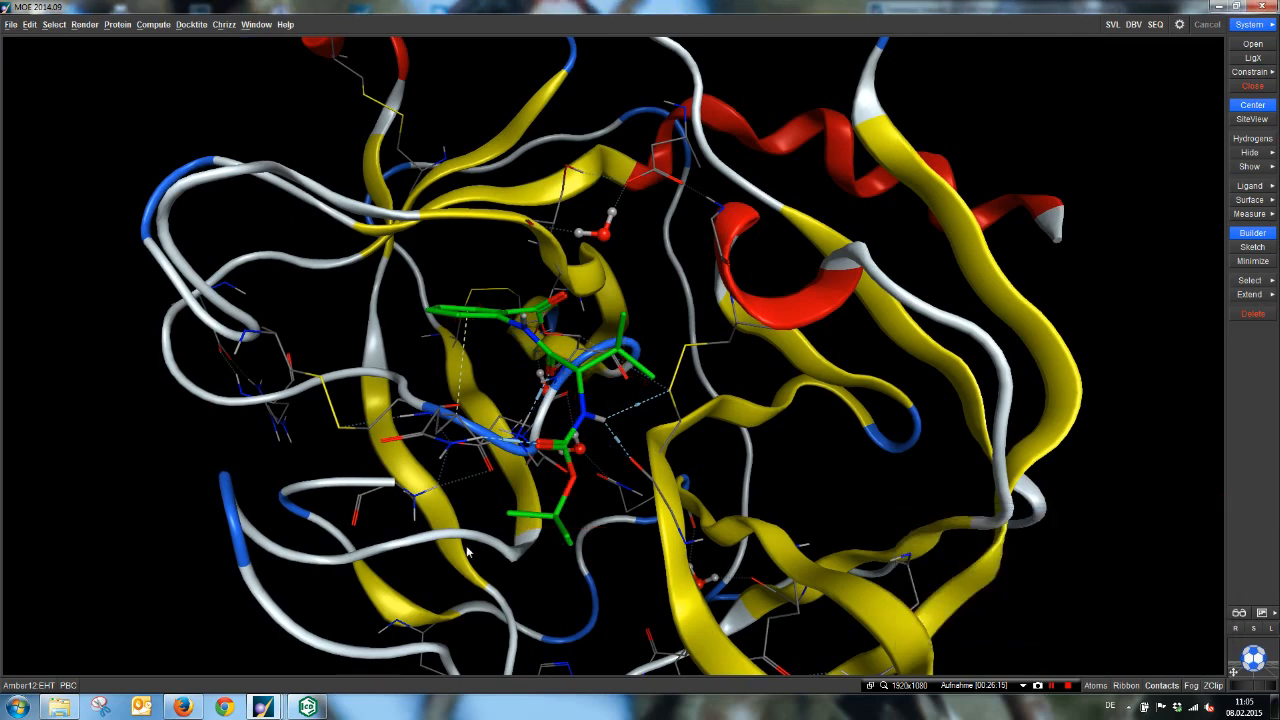
# Show the cleaved.mdb database wide enough to include the RMSD column, with rows shrunk so more poses fit alongside their S scores.
pyautogui.moveTo(262, 707)
pyautogui.click(520, 635)
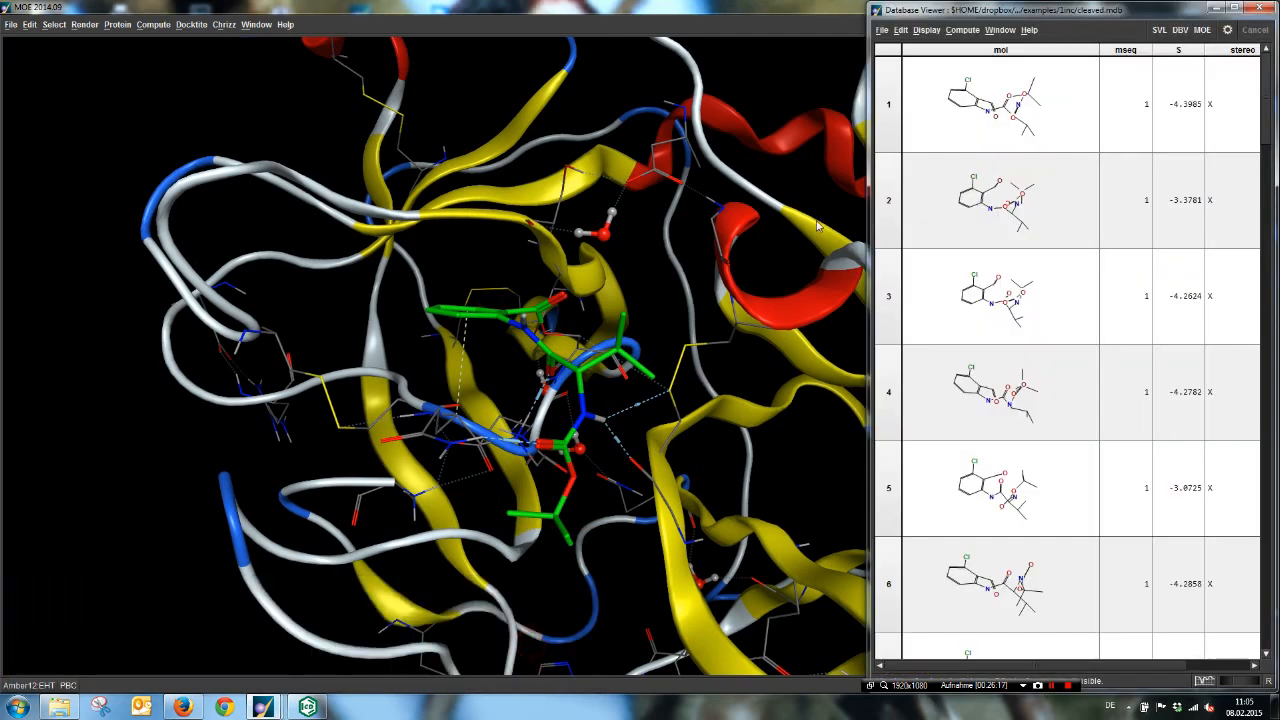
pyautogui.moveTo(866, 224); pyautogui.dragTo(704, 237)
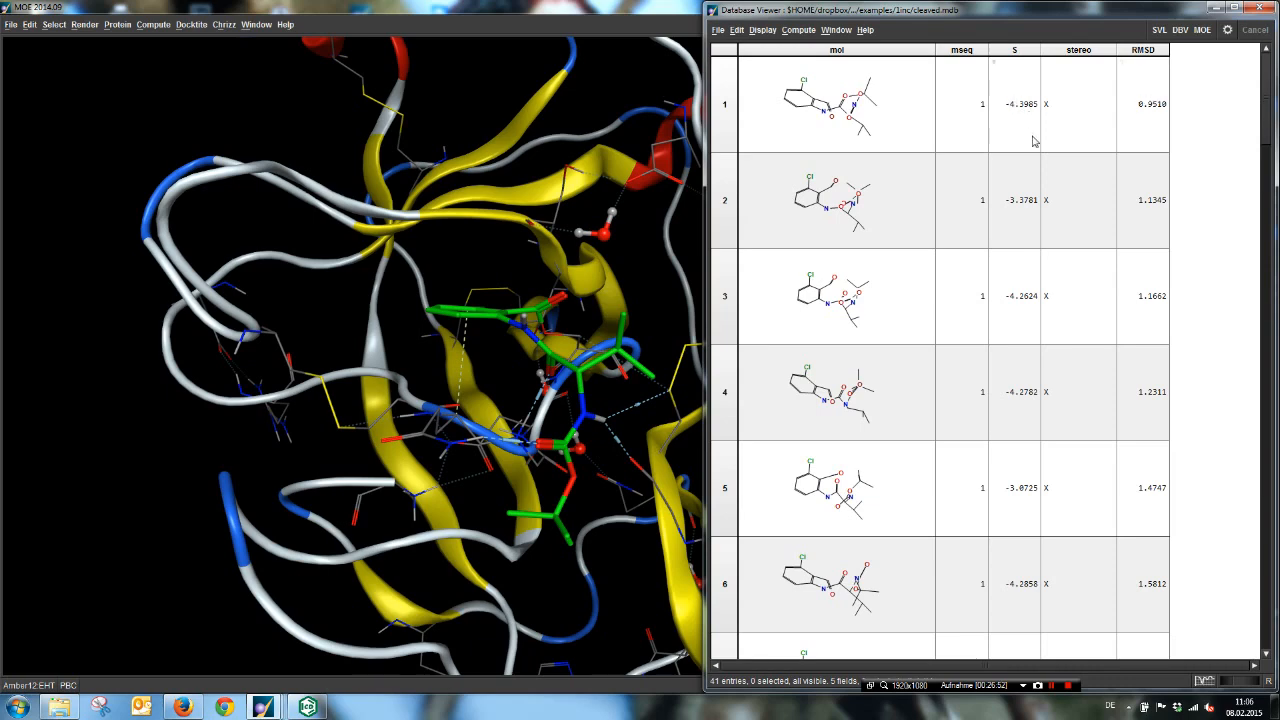
pyautogui.moveTo(1030, 137); pyautogui.dragTo(1049, 97, button='middle')
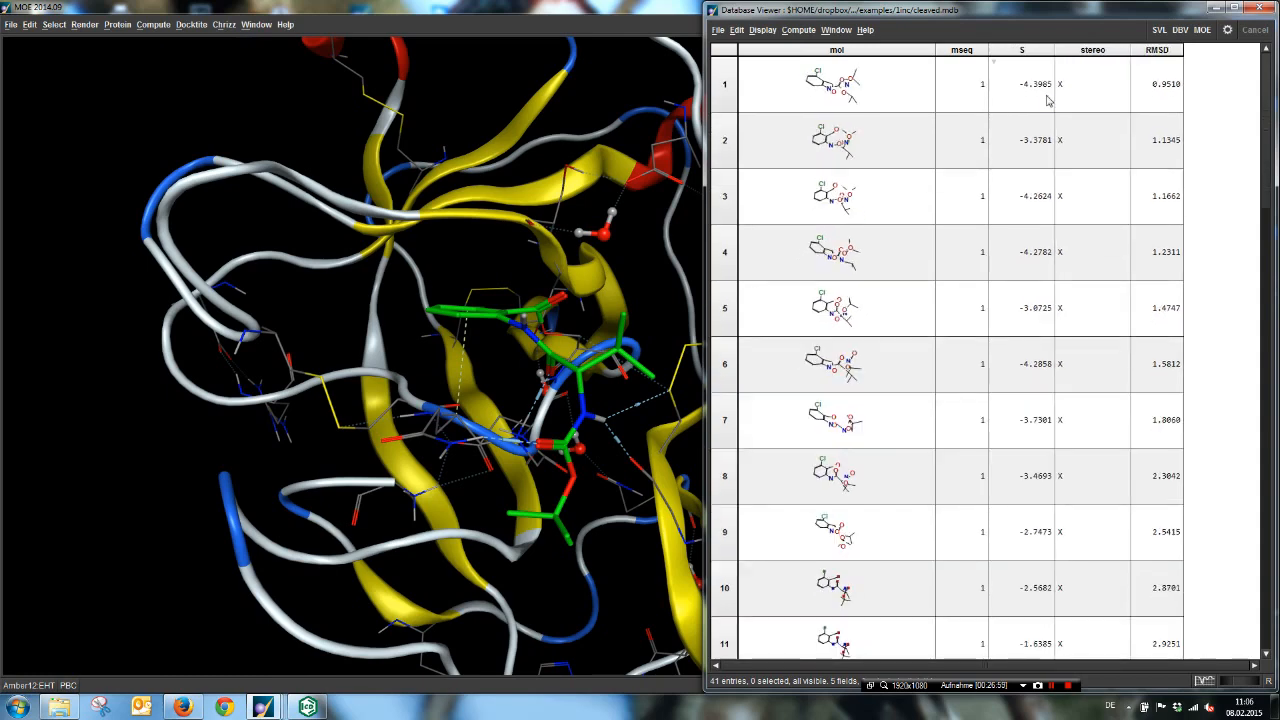